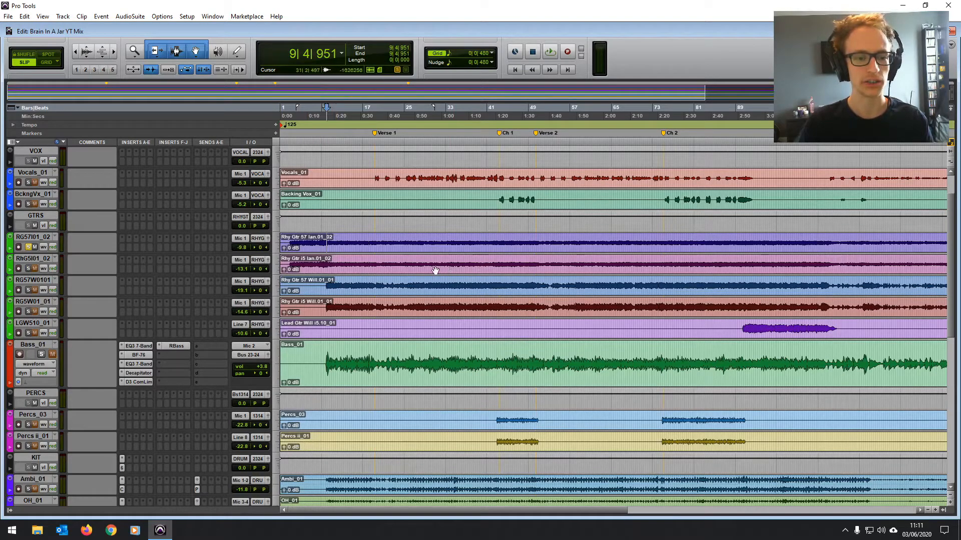
# Step: During playback, solo RhG5I01_02 instead of RG57I01_02 and raise its volume to -9.2 dB
pyautogui.press('space')
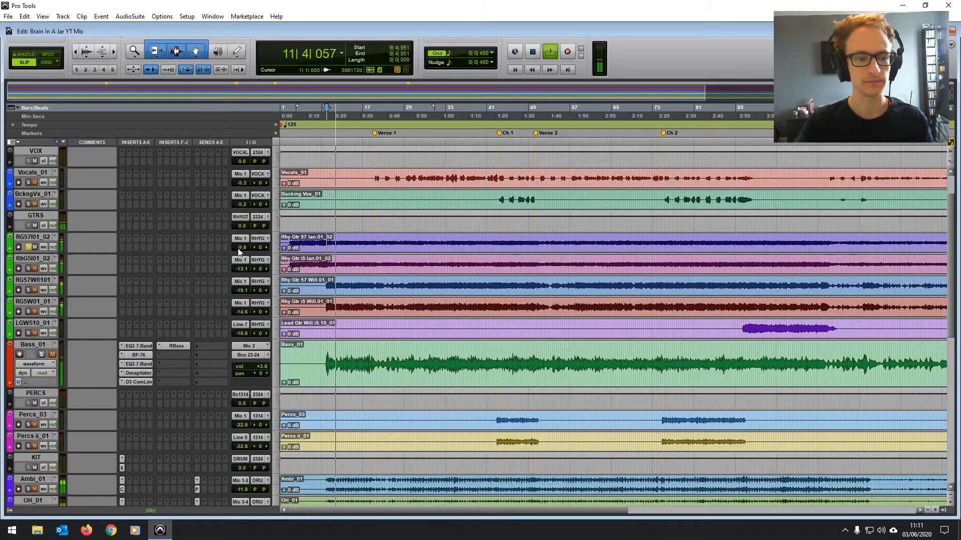
pyautogui.click(28, 268)
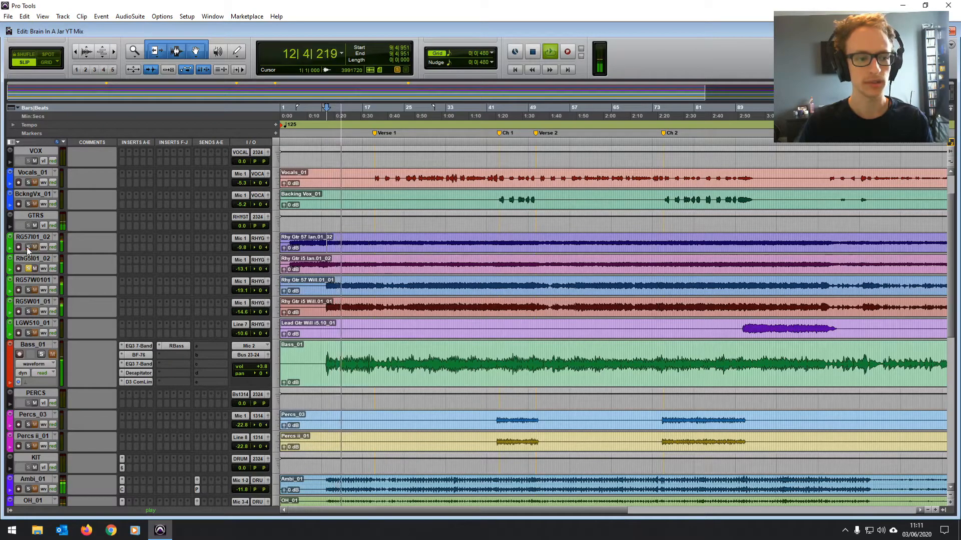
pyautogui.click(28, 247)
pyautogui.moveTo(240, 269); pyautogui.dragTo(239, 266)
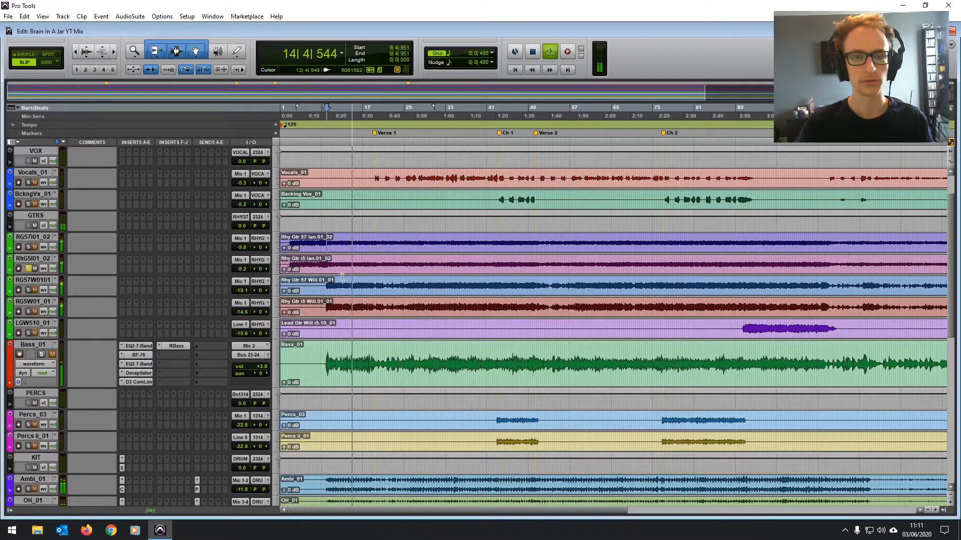
# Step: Solo only the rhythm guitar tracks RG57W0101 and RG5W01_01 and listen to them before stopping playback
pyautogui.moveTo(28, 246); pyautogui.dragTo(29, 311)
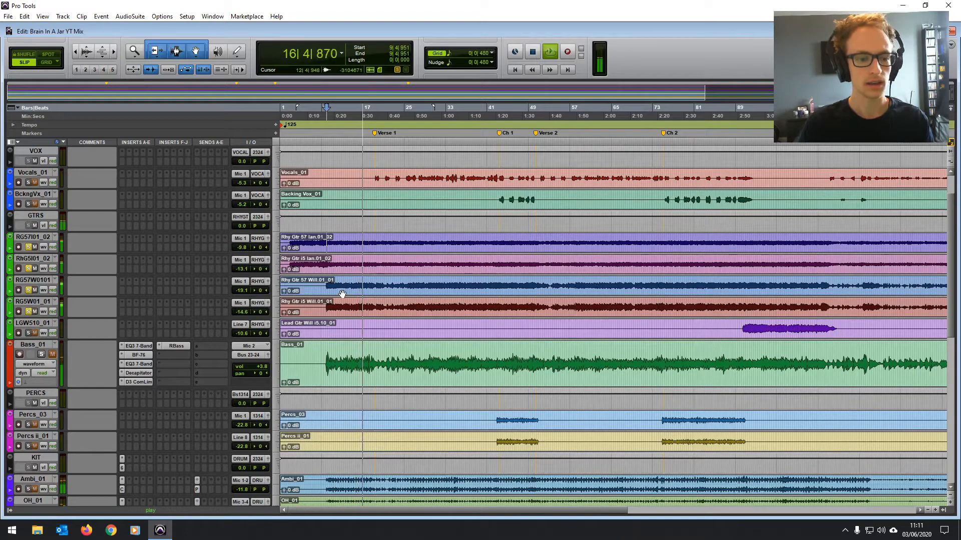
pyautogui.click(28, 269)
pyautogui.click(28, 246)
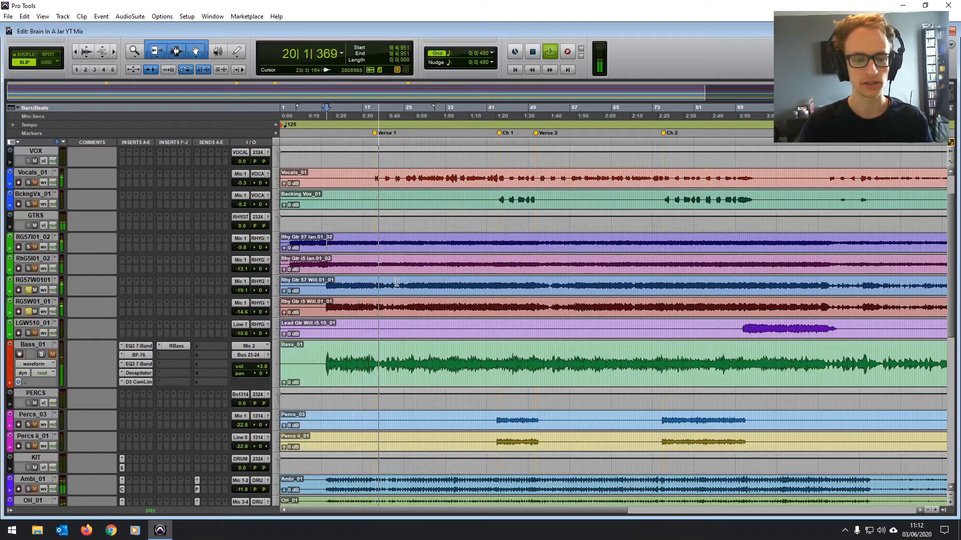
pyautogui.press('space')
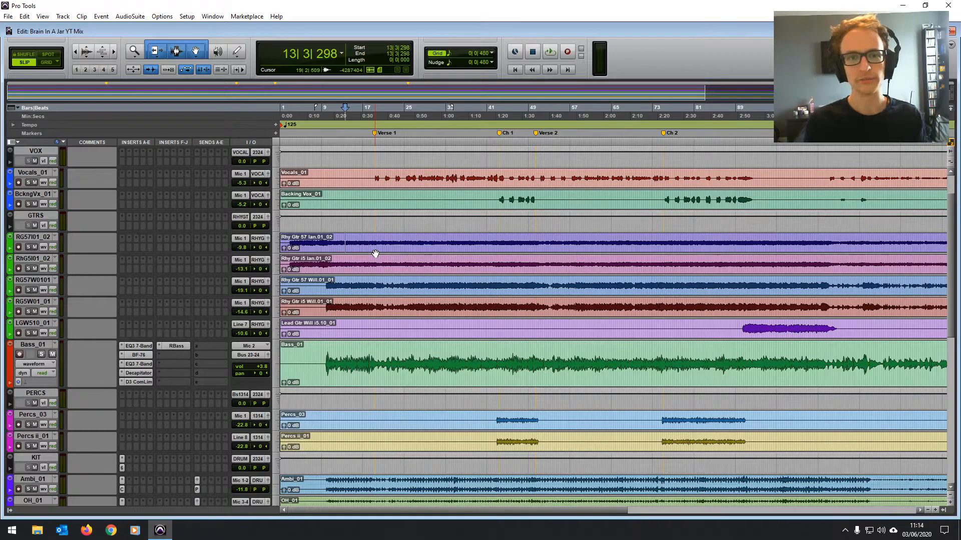
# Step: Solo tracks RG57I01_02 and RhG5I01_02 and play a selection across both from about bar 14 to bar 70
pyautogui.click(383, 264)
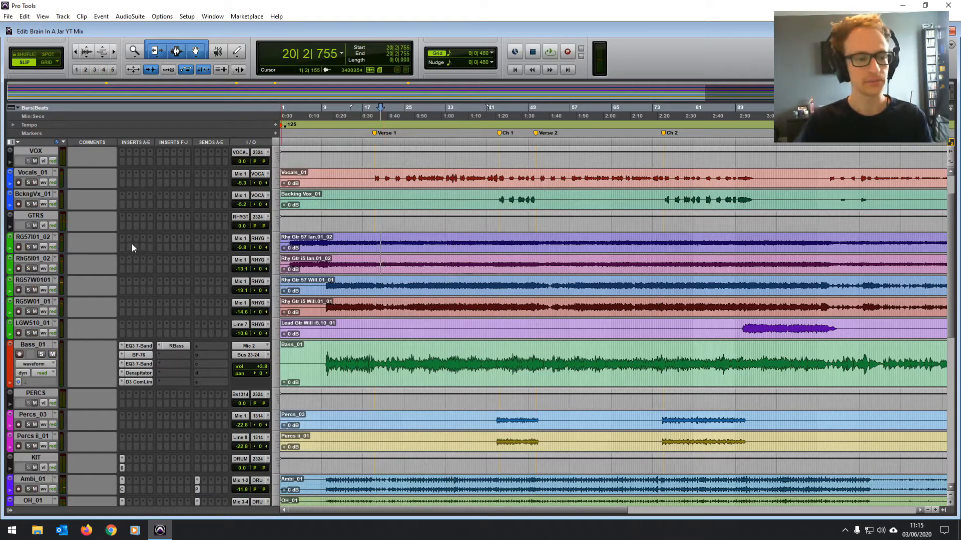
pyautogui.moveTo(29, 247); pyautogui.dragTo(29, 268)
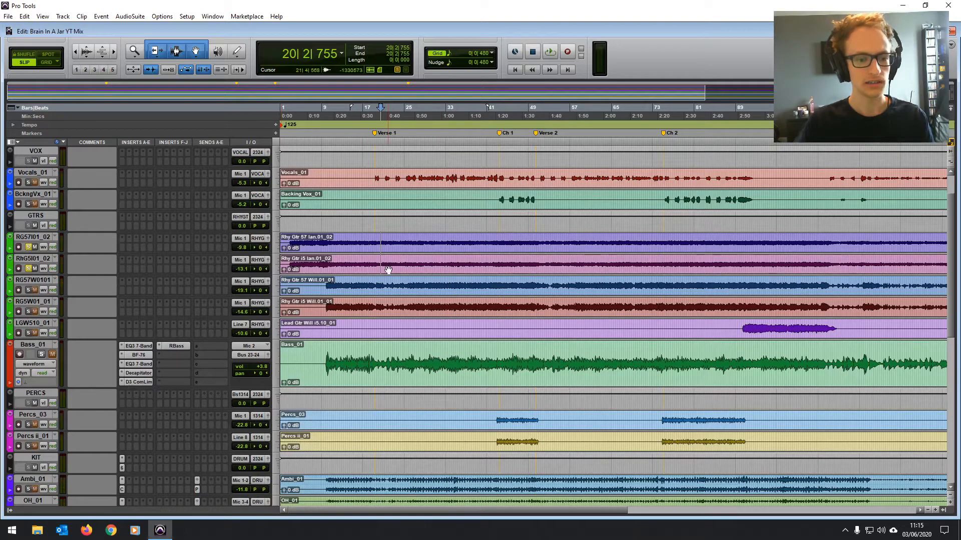
pyautogui.moveTo(352, 238); pyautogui.dragTo(641, 265)
pyautogui.press('space')
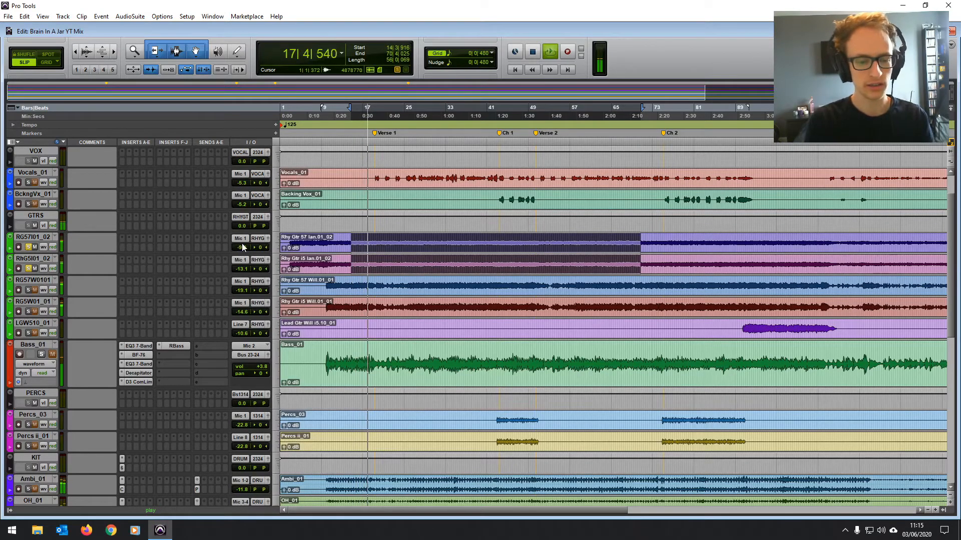
# Step: Stop playback, select about bars 17 to 55 on RG57I01_02, and insert EQ3 7-Band (mono) on that track
pyautogui.click(132, 253)
pyautogui.click(435, 249)
pyautogui.press('space')
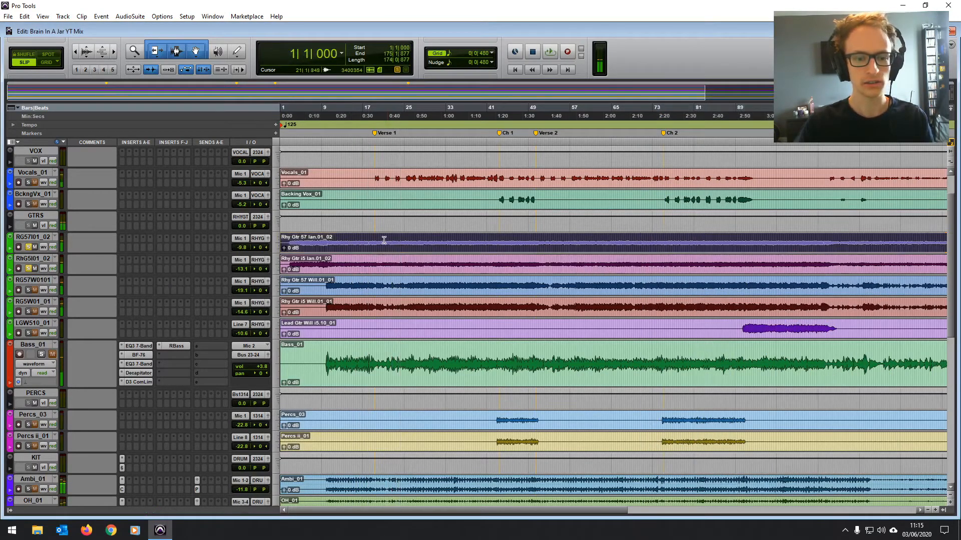
pyautogui.moveTo(367, 243); pyautogui.dragTo(560, 243)
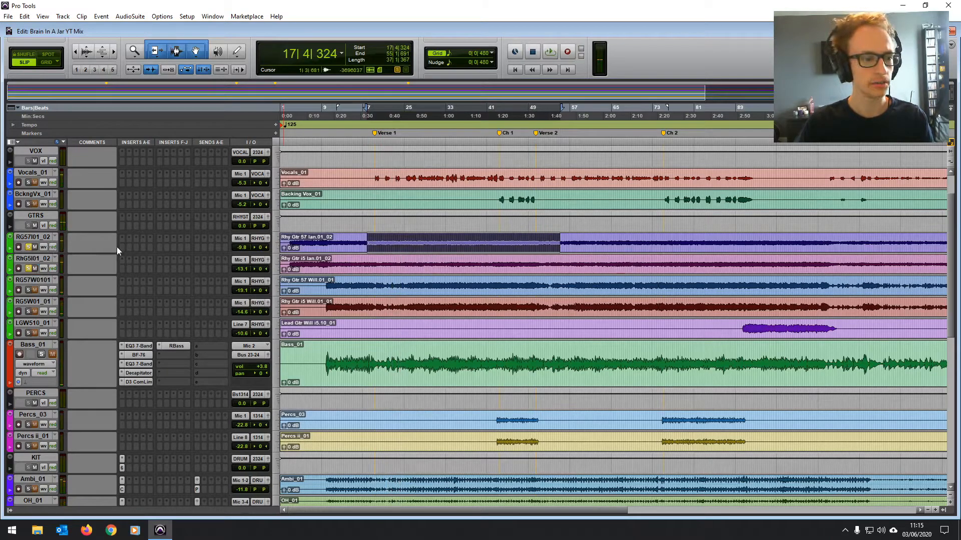
pyautogui.moveTo(154, 261)
pyautogui.moveTo(222, 264)
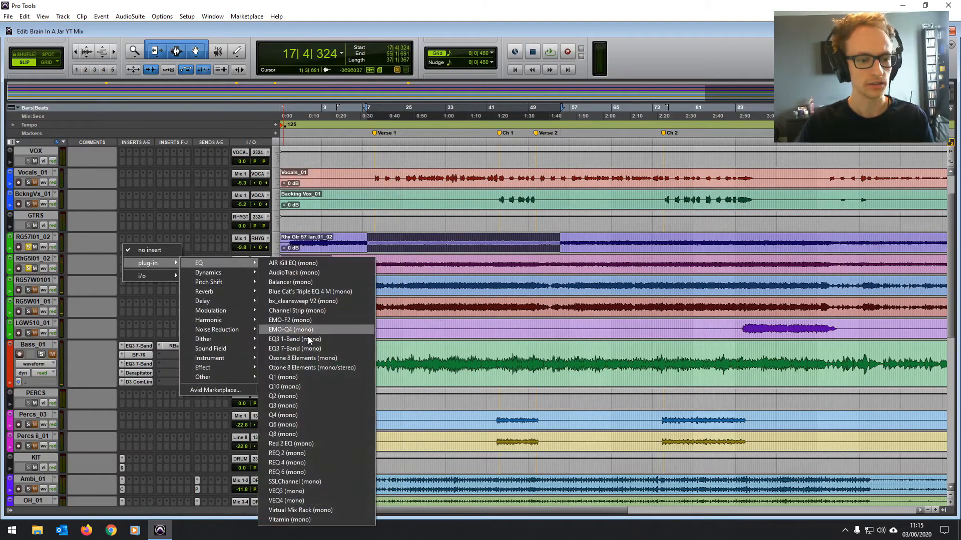
pyautogui.click(300, 349)
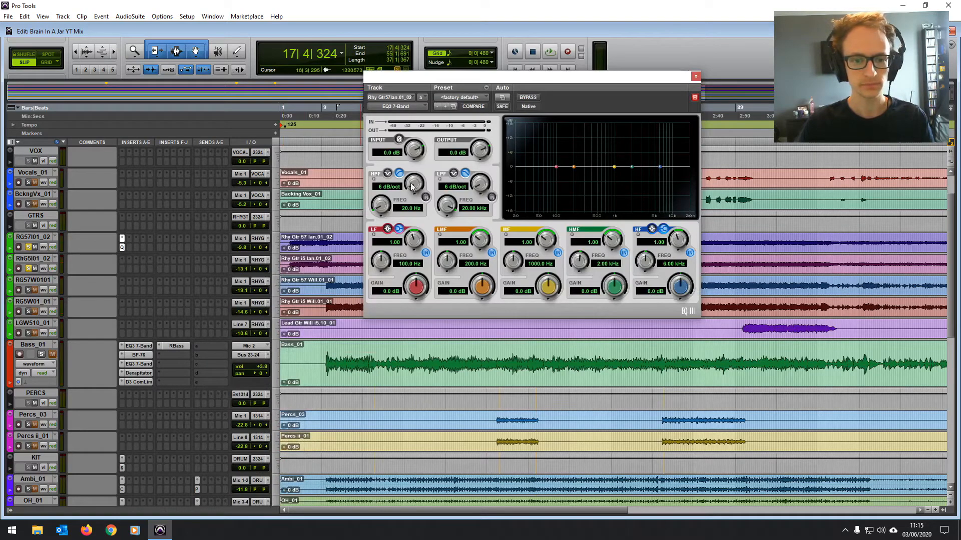
# Step: Enable the EQ's high-pass filter at 12 dB/oct and move the plug-in to the GTRS track
pyautogui.click(425, 197)
pyautogui.moveTo(416, 184); pyautogui.dragTo(424, 170)
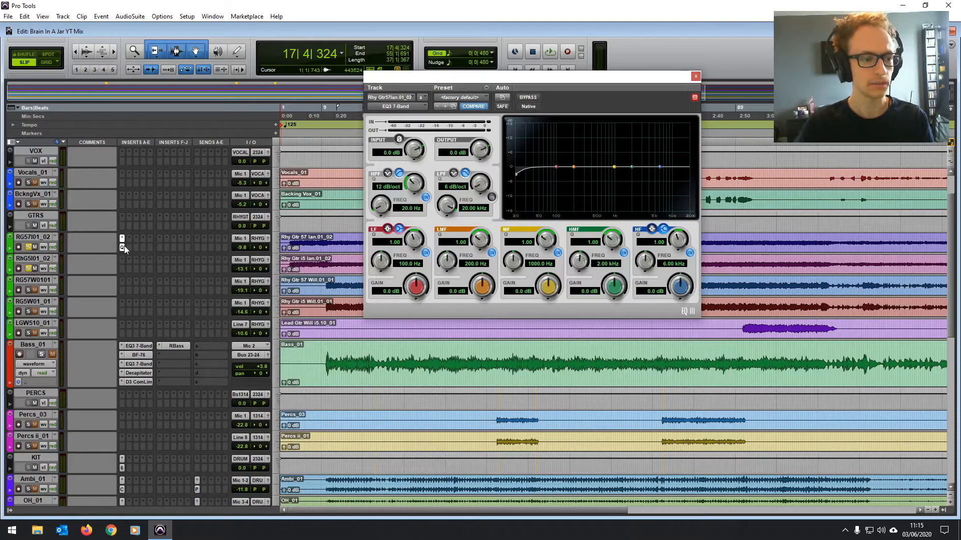
pyautogui.moveTo(125, 230); pyautogui.dragTo(123, 229)
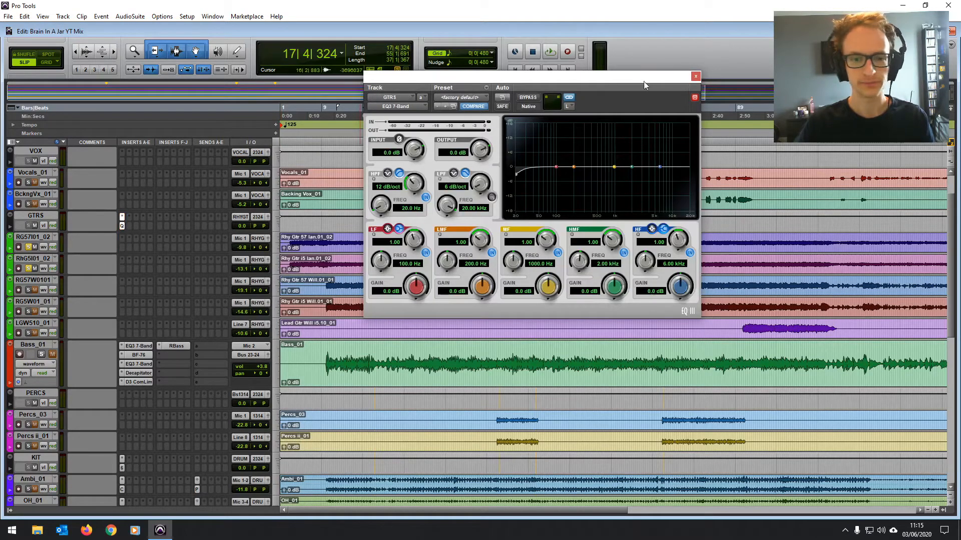
pyautogui.click(696, 76)
# Step: Play the guitars from about bar 18 and set the GTRS EQ's high-pass frequency to 145.6 Hz
pyautogui.moveTo(374, 240); pyautogui.dragTo(610, 243)
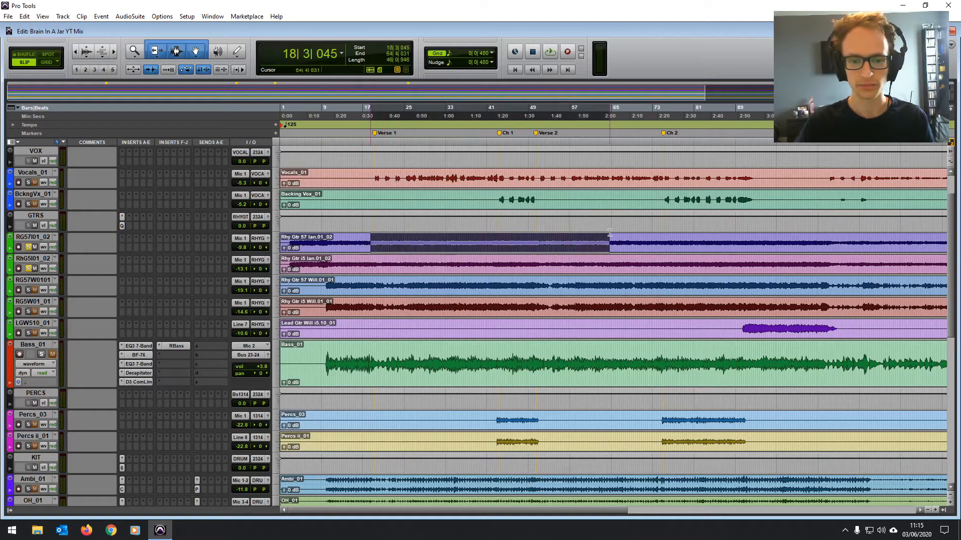
pyautogui.press('space')
pyautogui.click(123, 229)
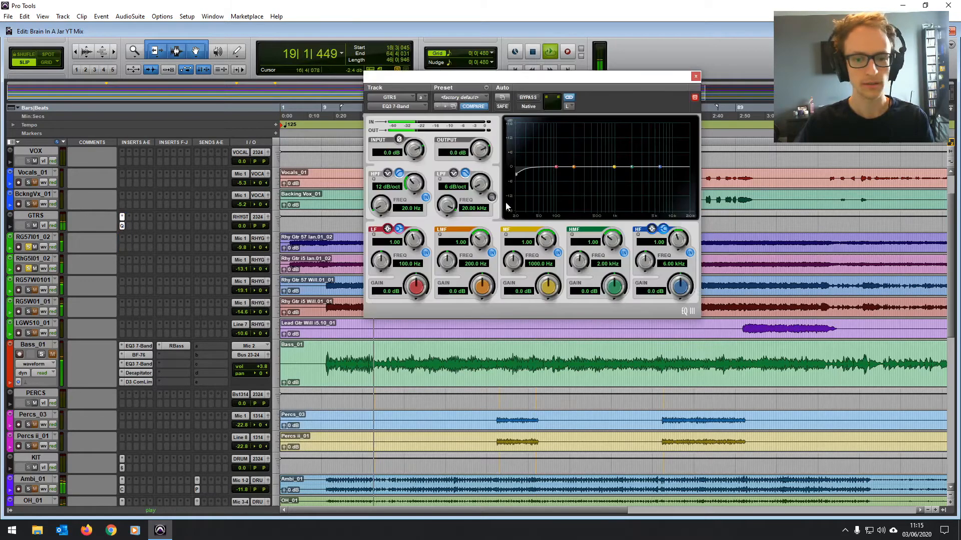
pyautogui.moveTo(533, 176); pyautogui.dragTo(562, 176)
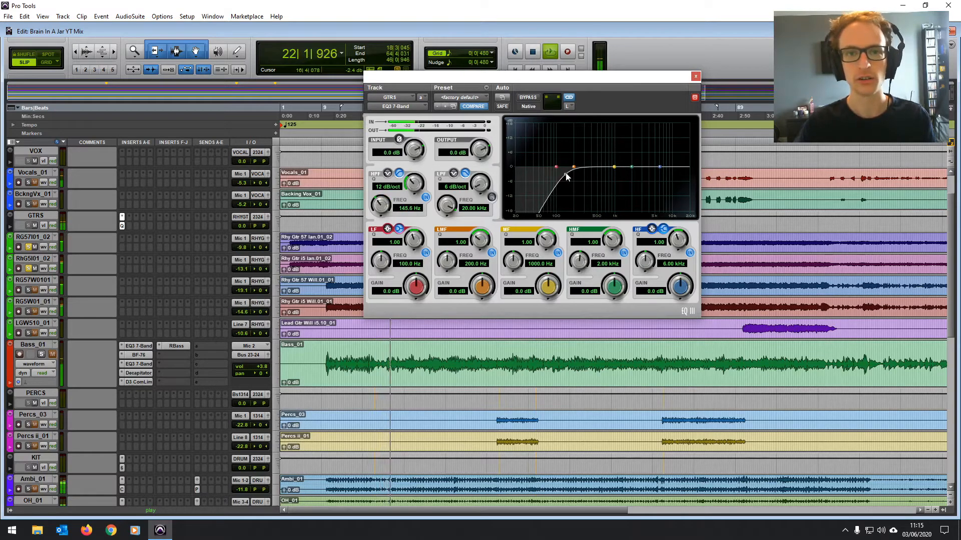
pyautogui.moveTo(324, 239); pyautogui.dragTo(708, 235)
pyautogui.hotkey('ctrl', 'e')
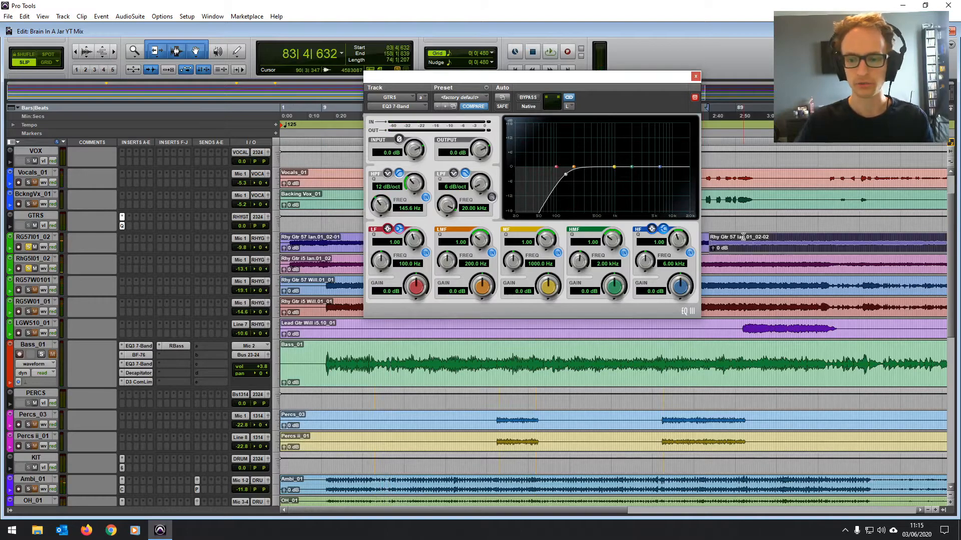
pyautogui.click(760, 242)
pyautogui.hotkey('ctrl', 'z')
# Step: Play from bar 11 with Bass_01 also soloed, setting the GTRS EQ's high-pass frequency to 229.8 Hz and output to 0.3 dB
pyautogui.moveTo(764, 242); pyautogui.dragTo(333, 243)
pyautogui.click(52, 355)
pyautogui.click(41, 354)
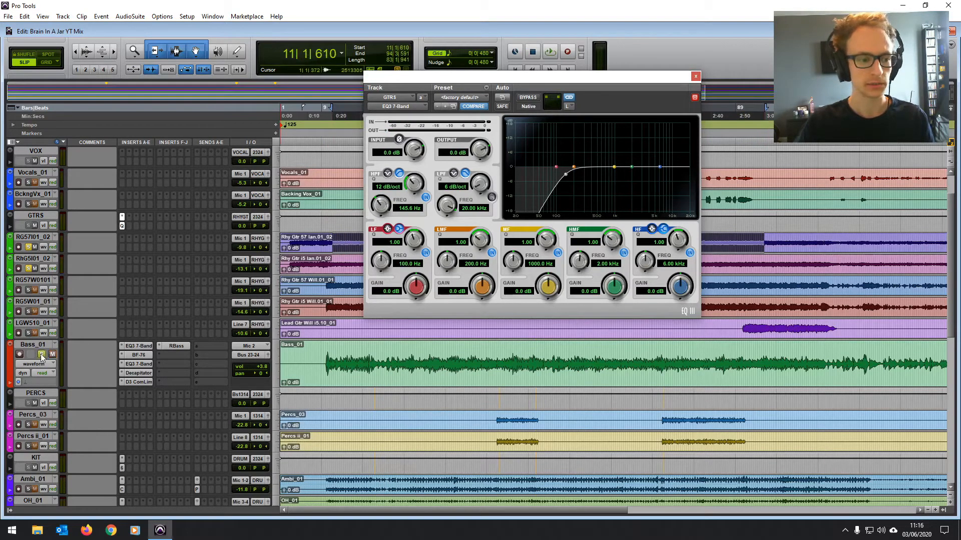
pyautogui.press('space')
pyautogui.moveTo(566, 176)
pyautogui.mouseDown()
pyautogui.moveTo(614, 182)
pyautogui.moveTo(578, 175)
pyautogui.mouseUp()
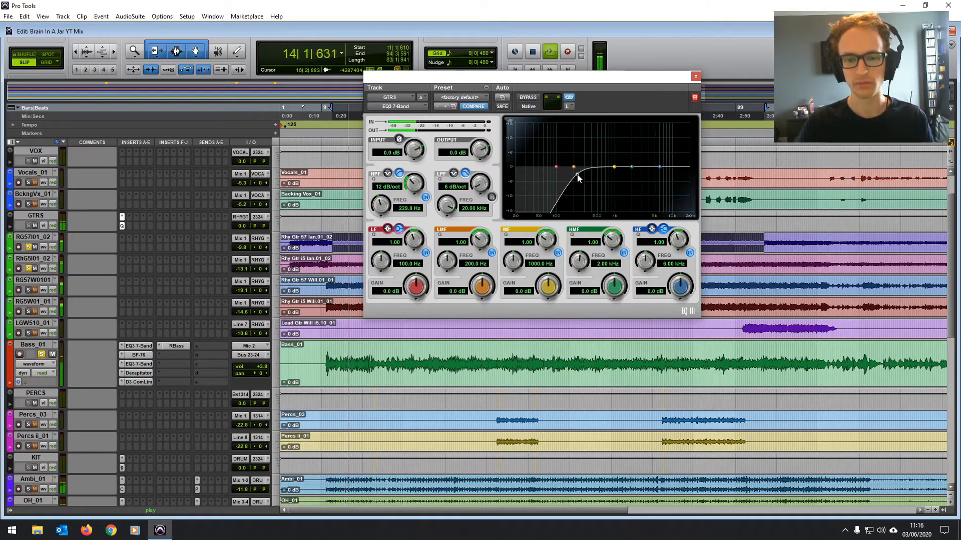
pyautogui.moveTo(474, 154); pyautogui.dragTo(474, 151)
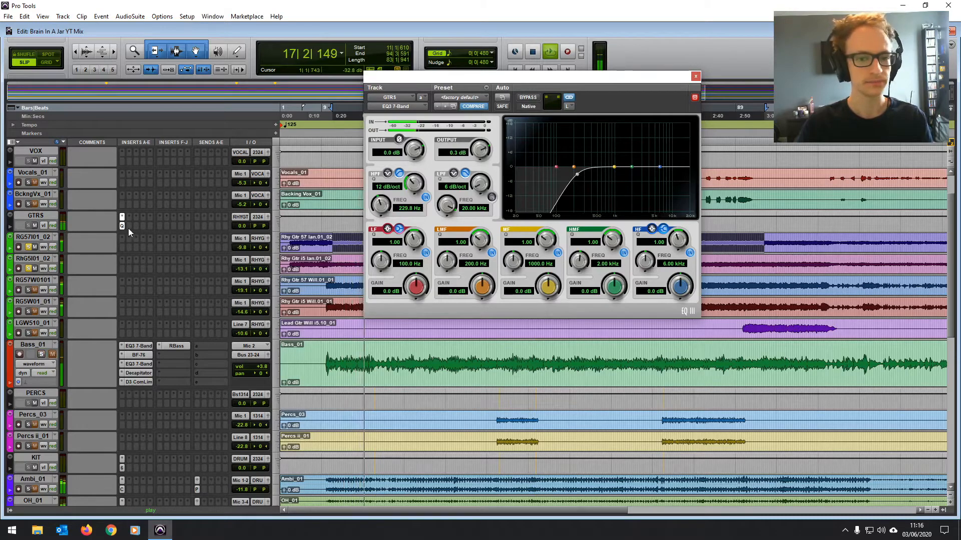
# Step: Copy the GTRS EQ settings and paste them into a new EQ3 7-Band (mono) on RG57I01_02
pyautogui.click(481, 95)
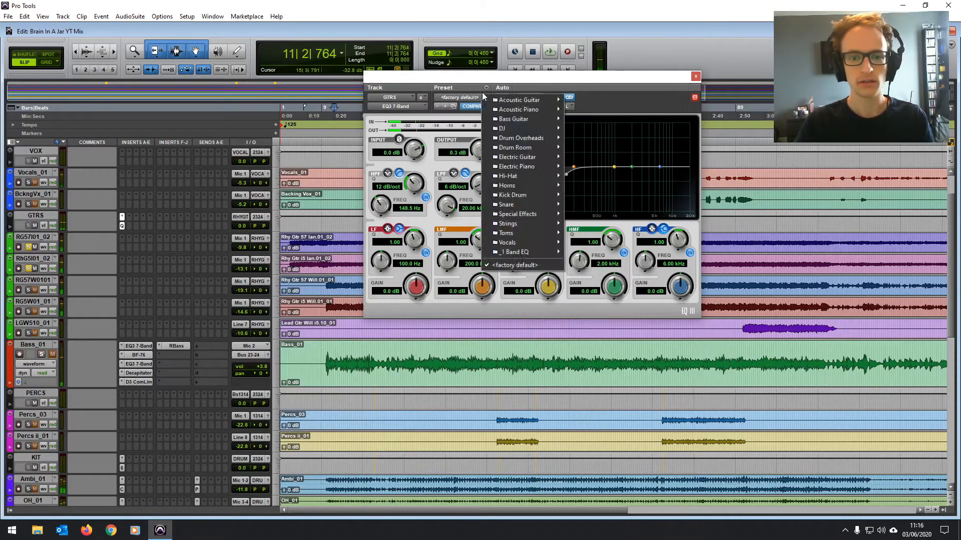
pyautogui.click(485, 87)
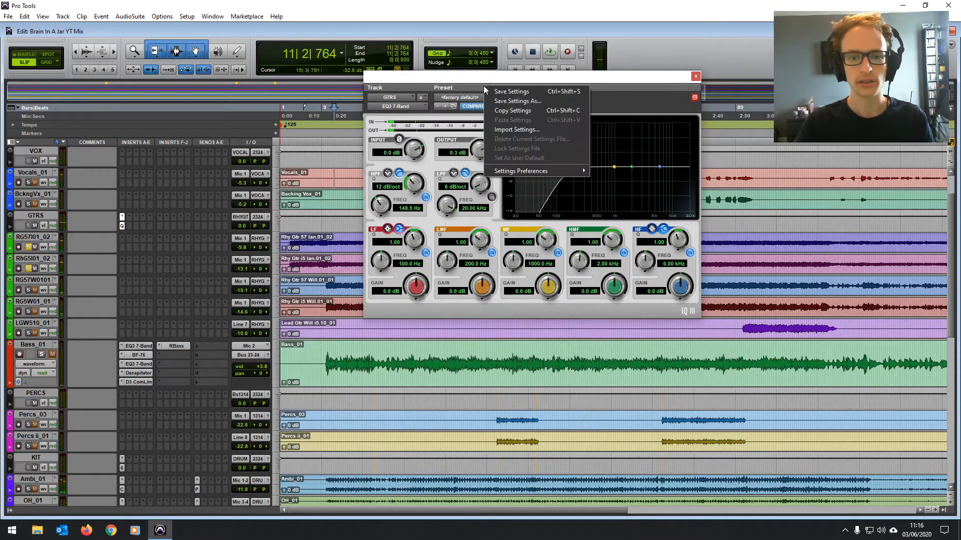
pyautogui.click(513, 110)
pyautogui.click(121, 248)
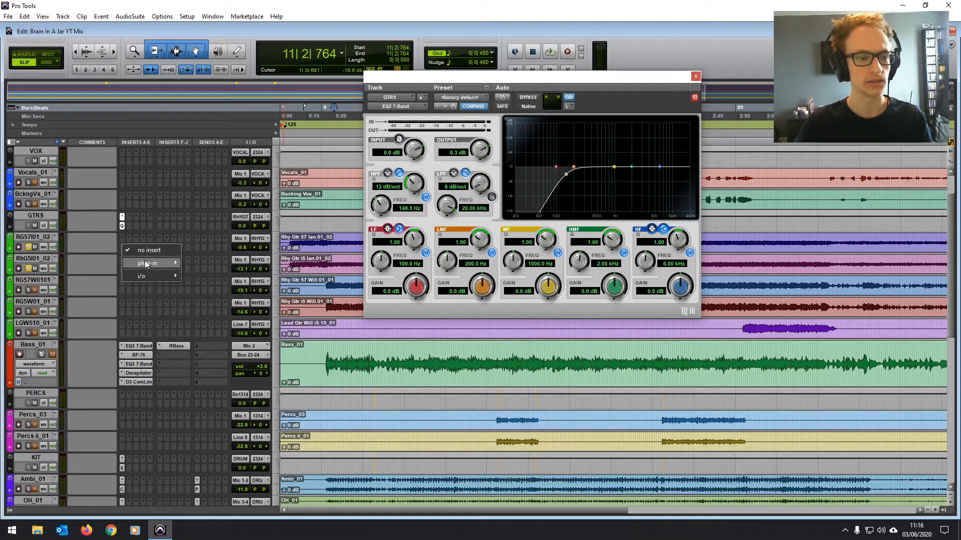
pyautogui.moveTo(150, 263)
pyautogui.moveTo(210, 264)
pyautogui.click(296, 349)
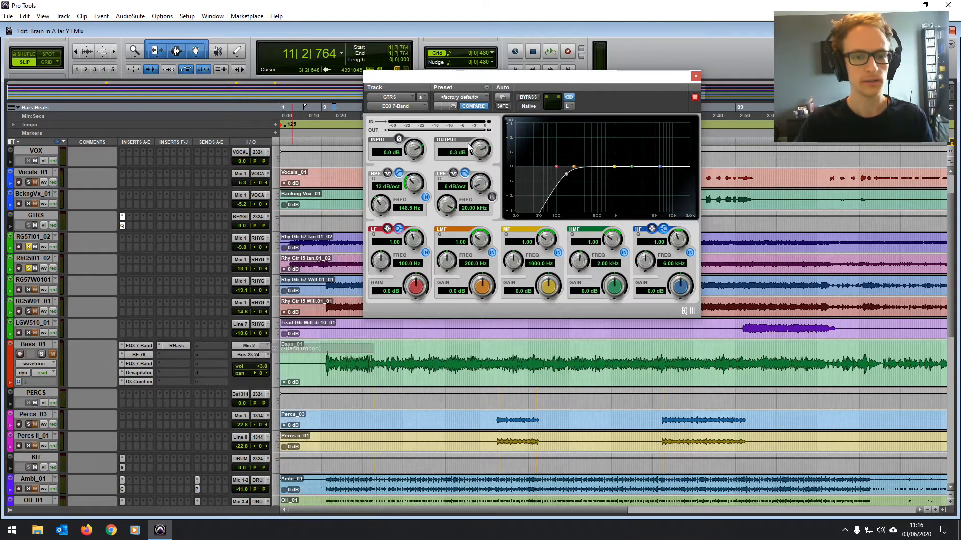
pyautogui.click(486, 89)
pyautogui.click(515, 120)
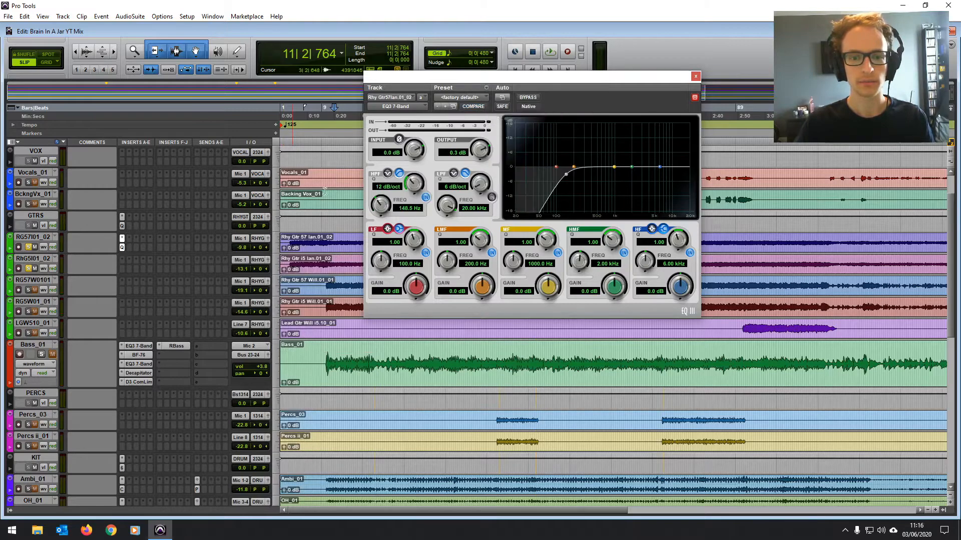
# Step: Remove the EQ from the GTRS track and duplicate the RG57I01_02 EQ onto RhG5I01_02
pyautogui.click(126, 223)
pyautogui.click(129, 225)
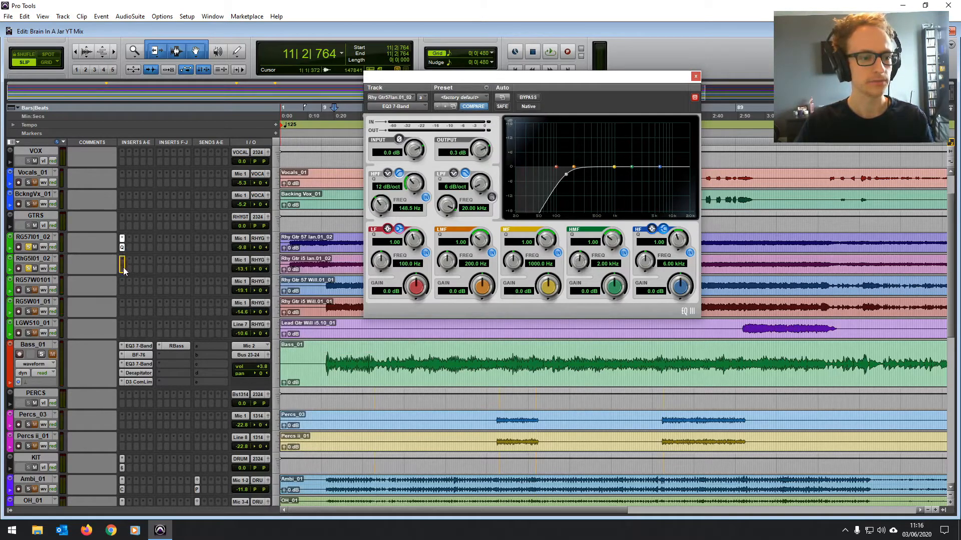
# Step: During playback, cut the RG57I01_02 EQ's MF band by 3.2 dB at 425.2 Hz with a Q of 2.20
pyautogui.press('space')
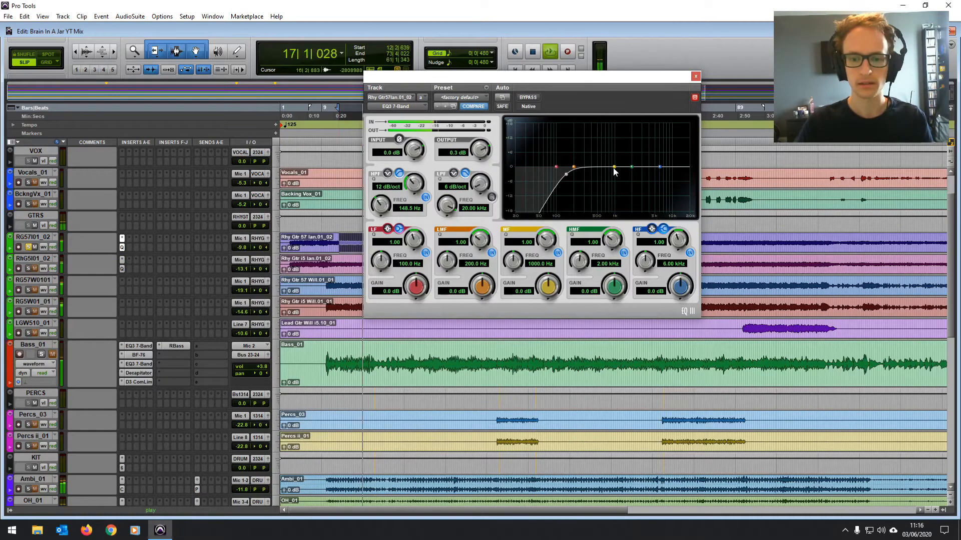
pyautogui.moveTo(614, 166); pyautogui.dragTo(593, 175)
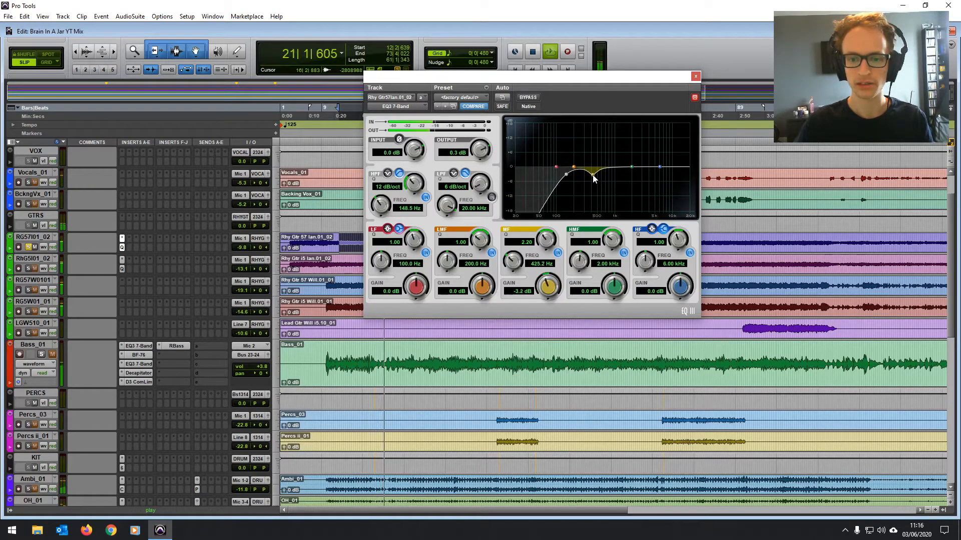
# Step: Cut the RhG5I01_02 EQ's MF band by 1.9 dB at 539.6 Hz, and solo RG57I01_02 together with it
pyautogui.click(28, 269)
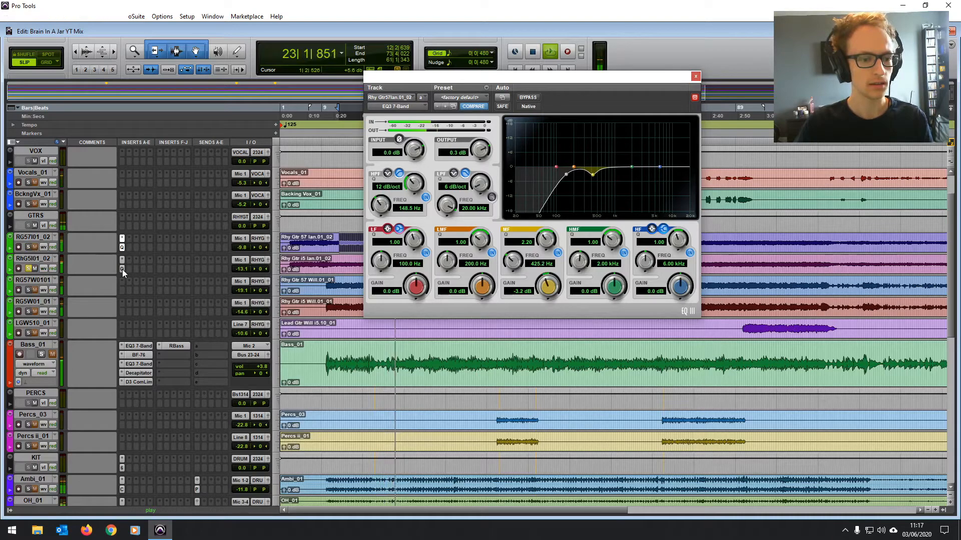
pyautogui.keyDown('alt'); pyautogui.click(592, 174); pyautogui.keyUp('alt')
pyautogui.moveTo(615, 171)
pyautogui.mouseDown()
pyautogui.moveTo(575, 153)
pyautogui.moveTo(595, 153)
pyautogui.moveTo(598, 171)
pyautogui.mouseUp()
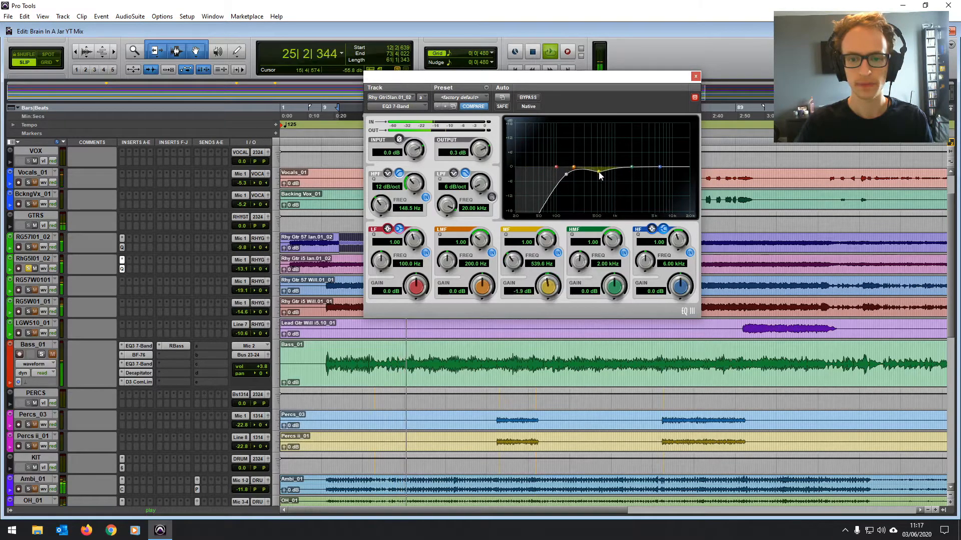
pyautogui.click(28, 247)
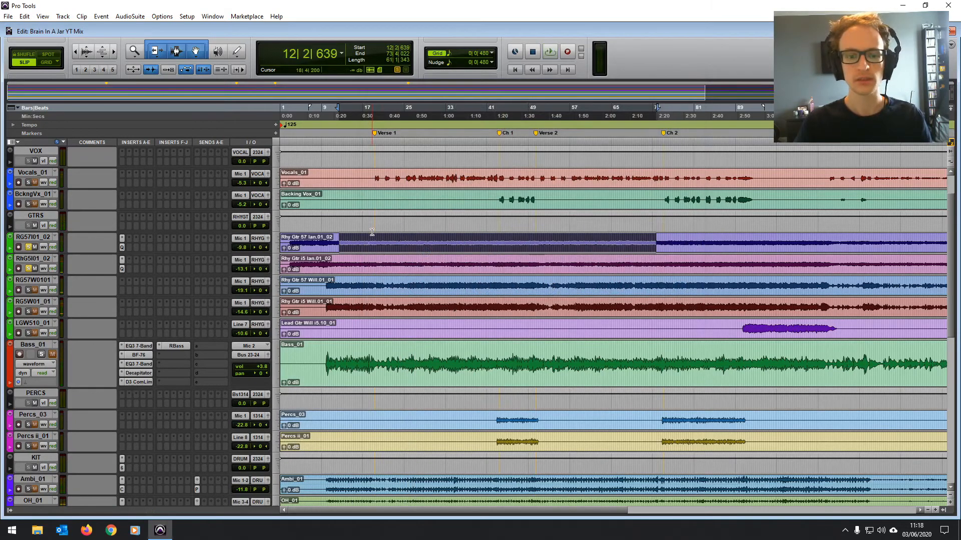
# Step: Insert the stereo Renaissance Axx dynamics plug-in on the GTRS bus
pyautogui.click(122, 227)
pyautogui.moveTo(160, 242)
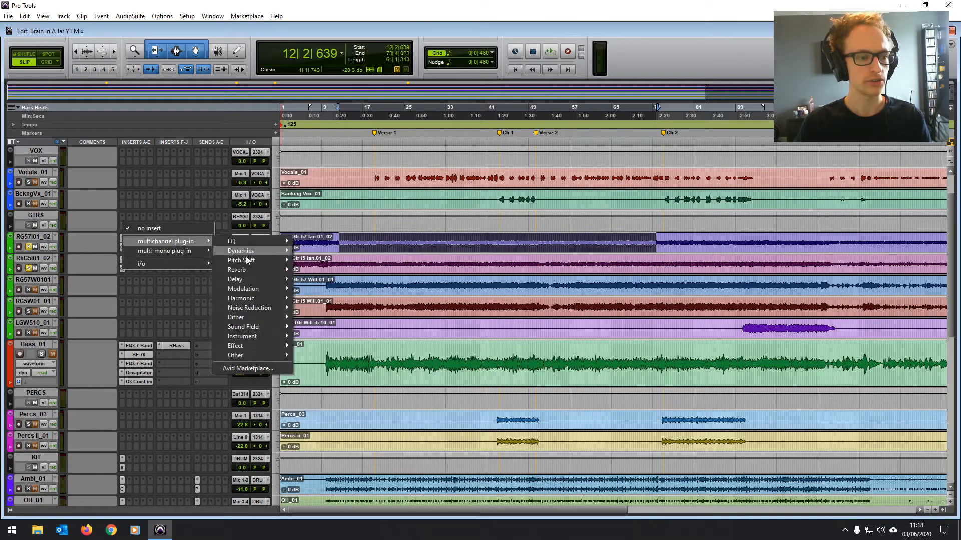
pyautogui.moveTo(258, 251)
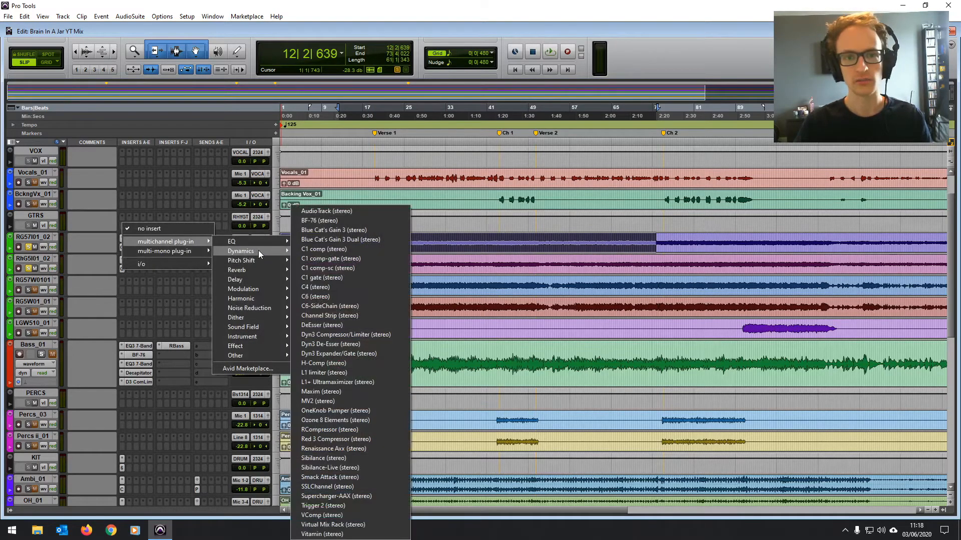
pyautogui.click(340, 449)
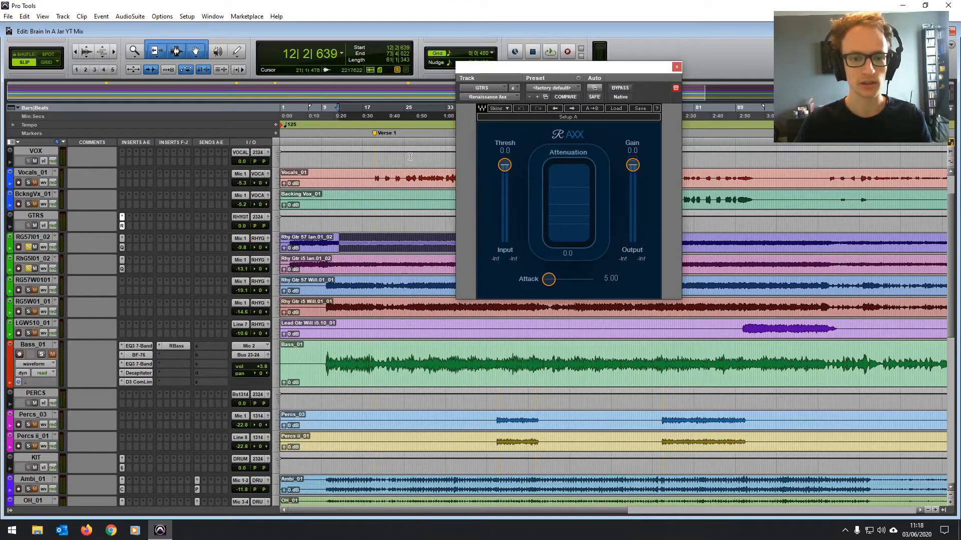
pyautogui.click(498, 108)
pyautogui.click(484, 165)
# Step: During playback, set the Renaissance Axx threshold to -17.2, attack to 11.2 and gain to -5.4
pyautogui.press('space')
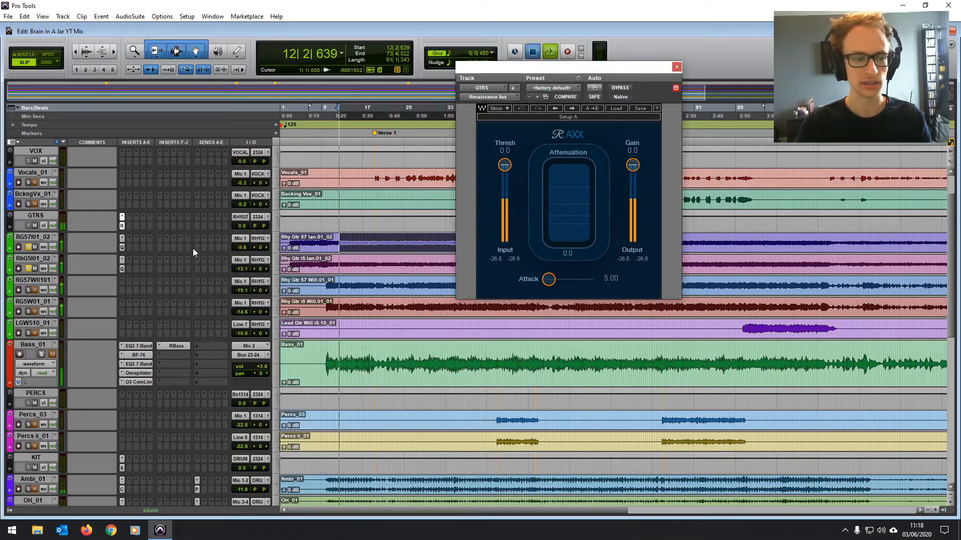
pyautogui.moveTo(505, 165); pyautogui.dragTo(505, 187)
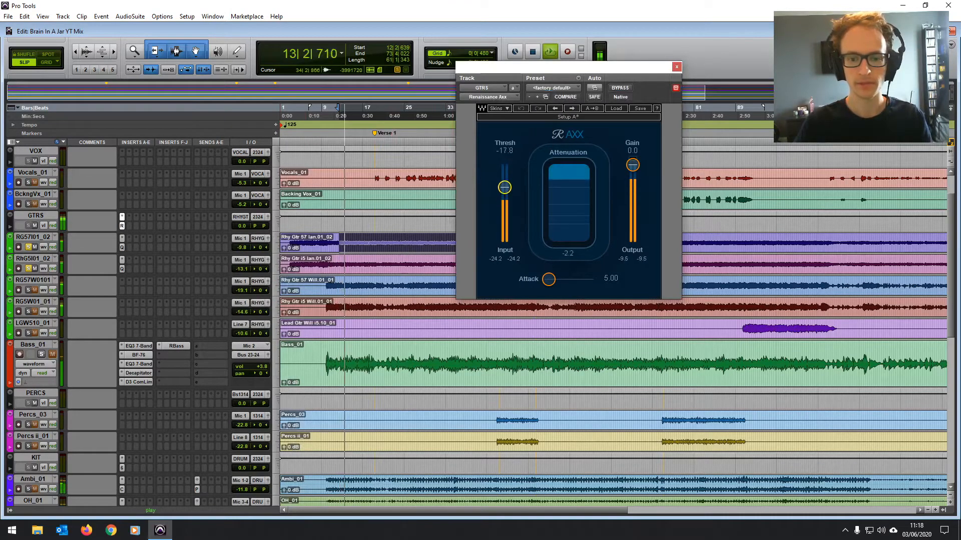
pyautogui.moveTo(585, 274); pyautogui.dragTo(554, 279)
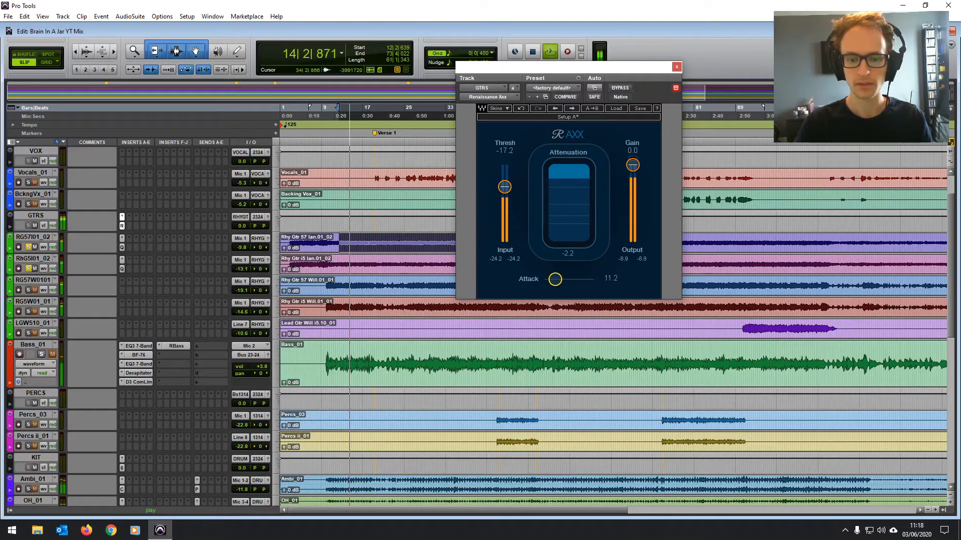
pyautogui.moveTo(632, 165); pyautogui.dragTo(633, 178)
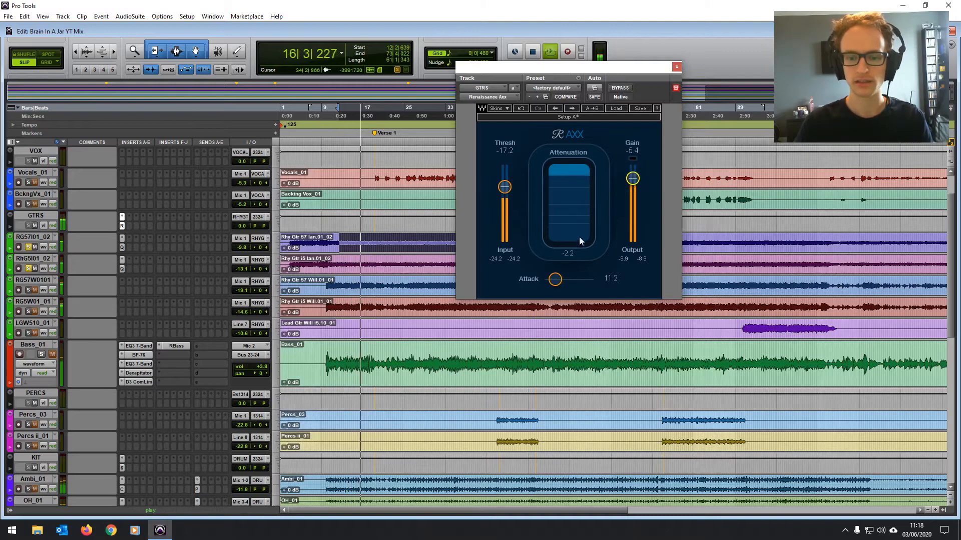
pyautogui.press('space')
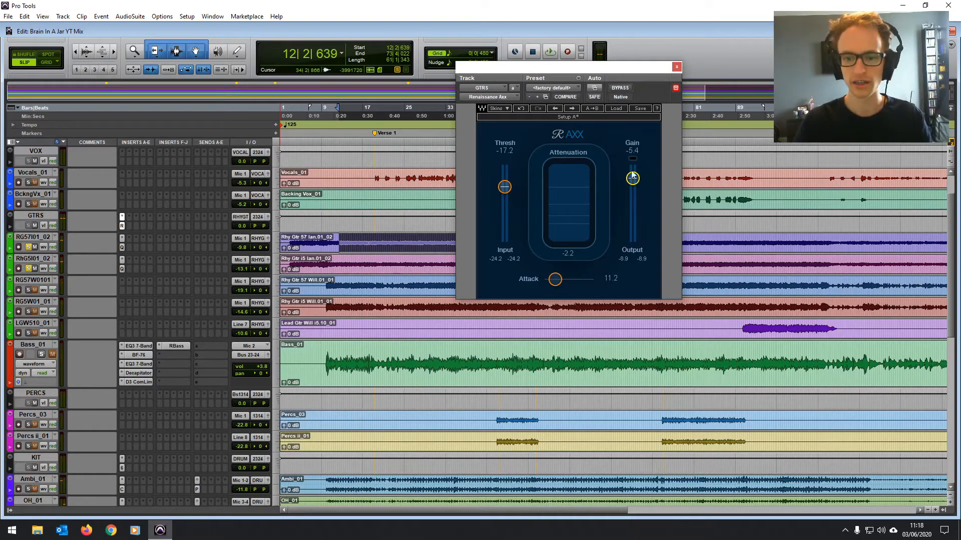
# Step: Lower the Renaissance Axx gain to -13.6 while comparing it with the bypassed signal, and close the plug-in
pyautogui.press('space')
pyautogui.moveTo(632, 179); pyautogui.dragTo(633, 195)
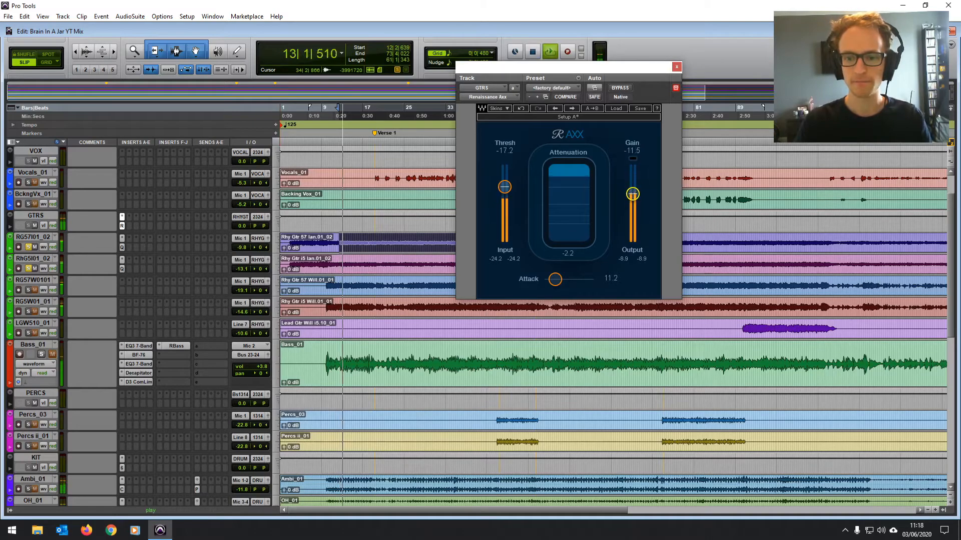
pyautogui.click(622, 90)
pyautogui.click(624, 92)
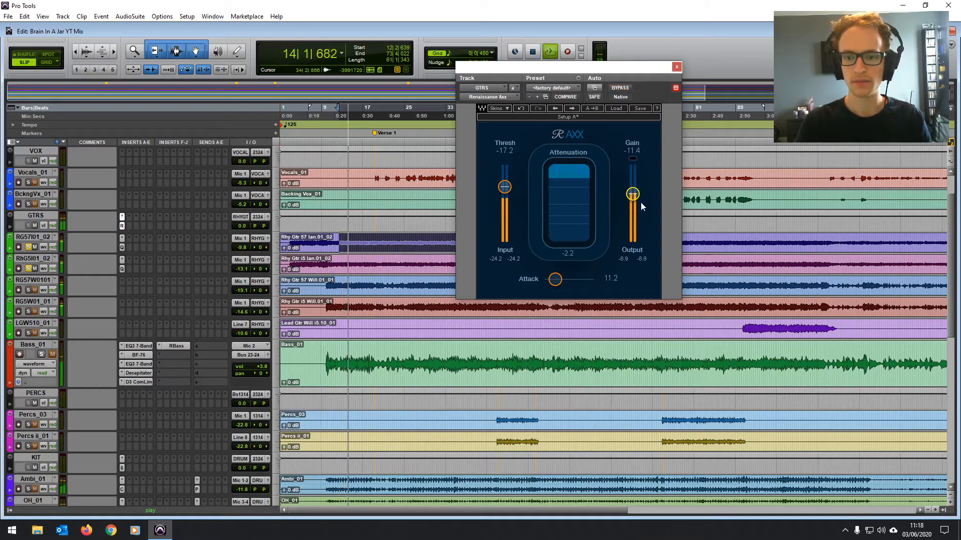
pyautogui.moveTo(632, 194); pyautogui.dragTo(632, 199)
pyautogui.click(614, 89)
pyautogui.click(615, 90)
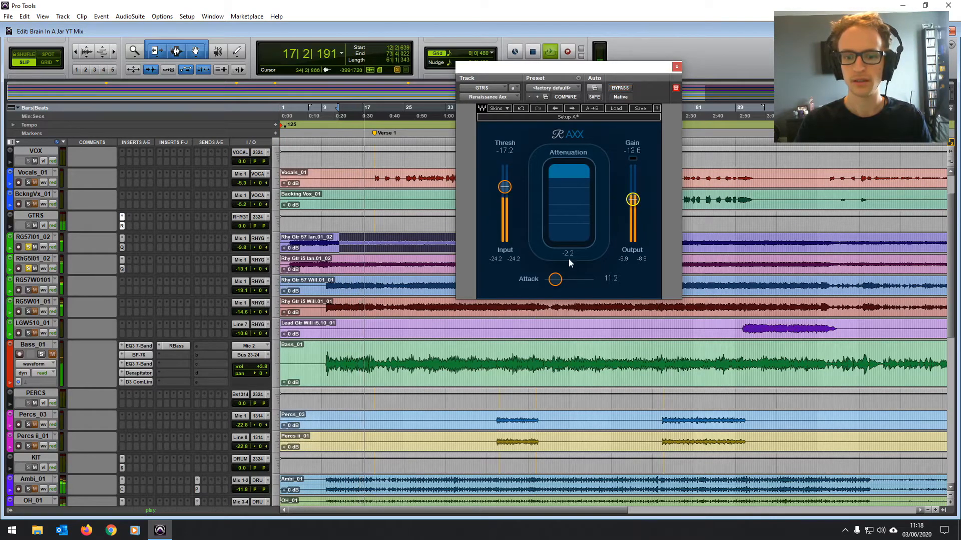
pyautogui.press('space')
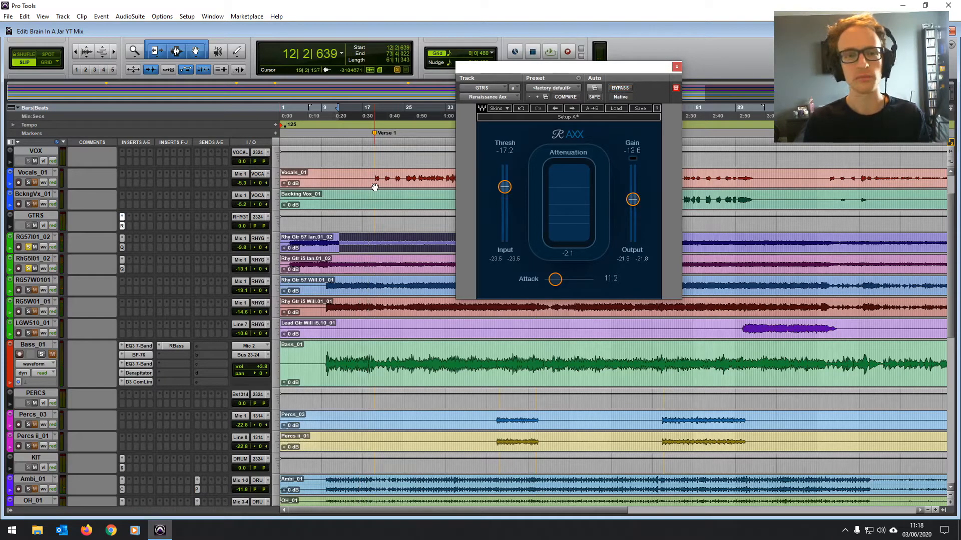
pyautogui.click(675, 68)
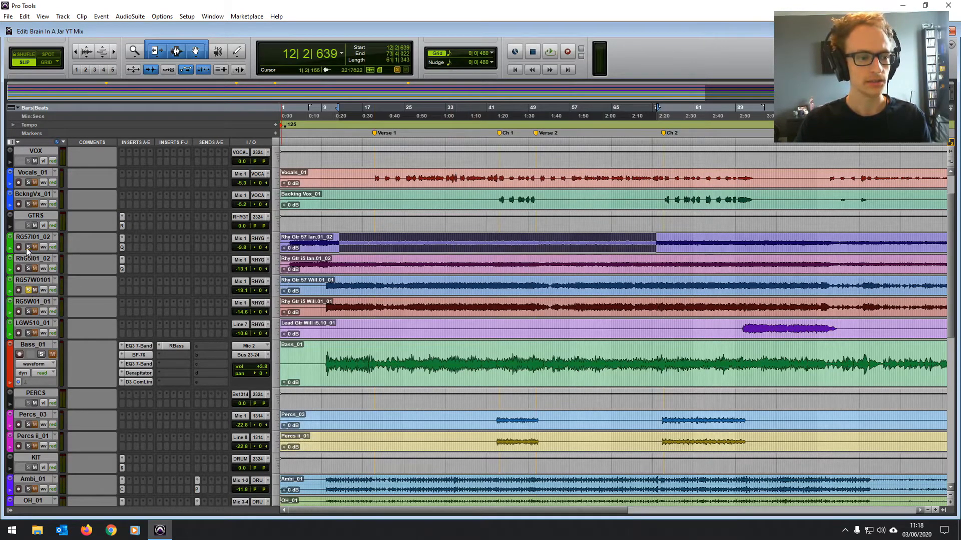
# Step: During playback, cut the RG57W0101 EQ's MF band by 0.9 dB at 460.4 Hz and duplicate the EQ onto RG5W01_01
pyautogui.press('space')
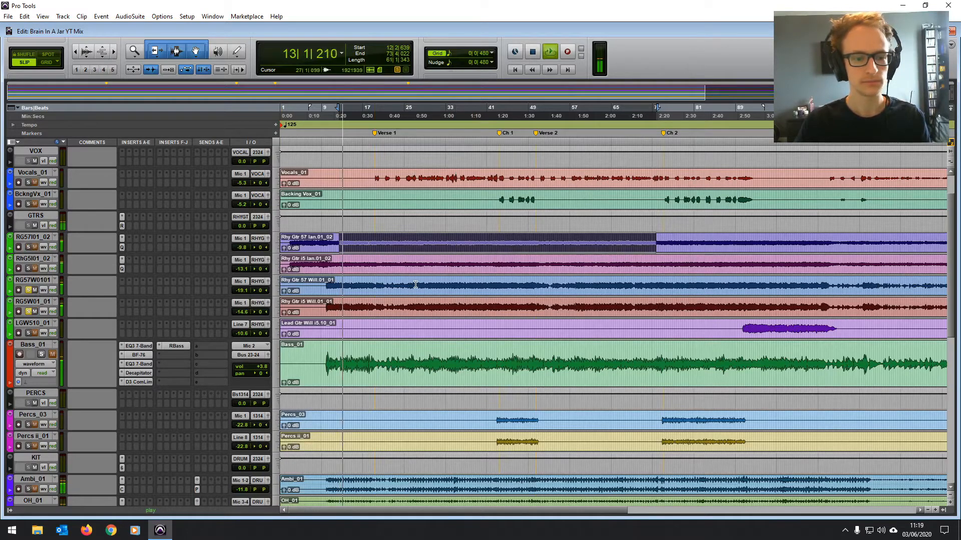
pyautogui.click(122, 287)
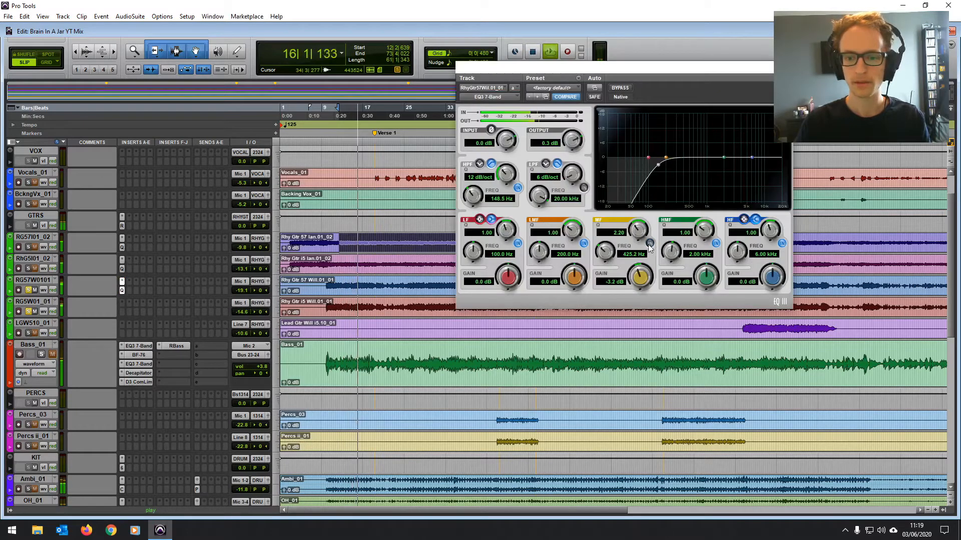
pyautogui.moveTo(684, 166)
pyautogui.mouseDown()
pyautogui.moveTo(681, 128)
pyautogui.moveTo(693, 126)
pyautogui.moveTo(687, 160)
pyautogui.mouseUp()
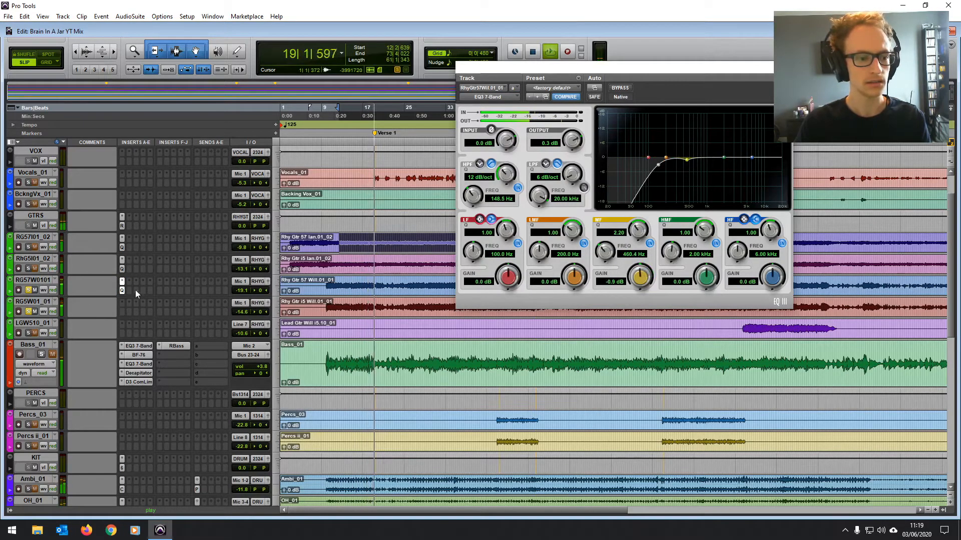
pyautogui.moveTo(124, 291); pyautogui.dragTo(123, 310)
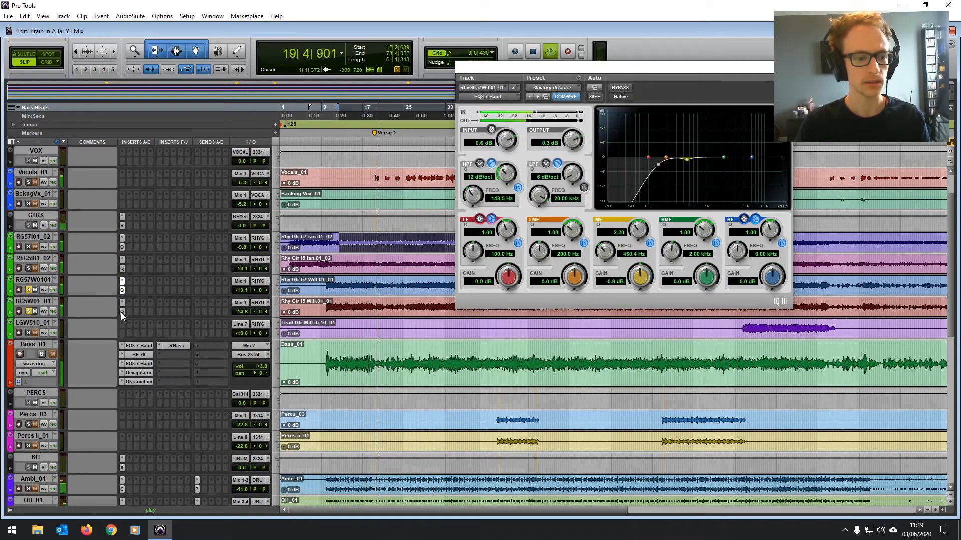
# Step: Solo RG5W01_01 without RG57W0101 and cut its EQ's MF band by 3.2 dB at 886.3 Hz
pyautogui.click(28, 290)
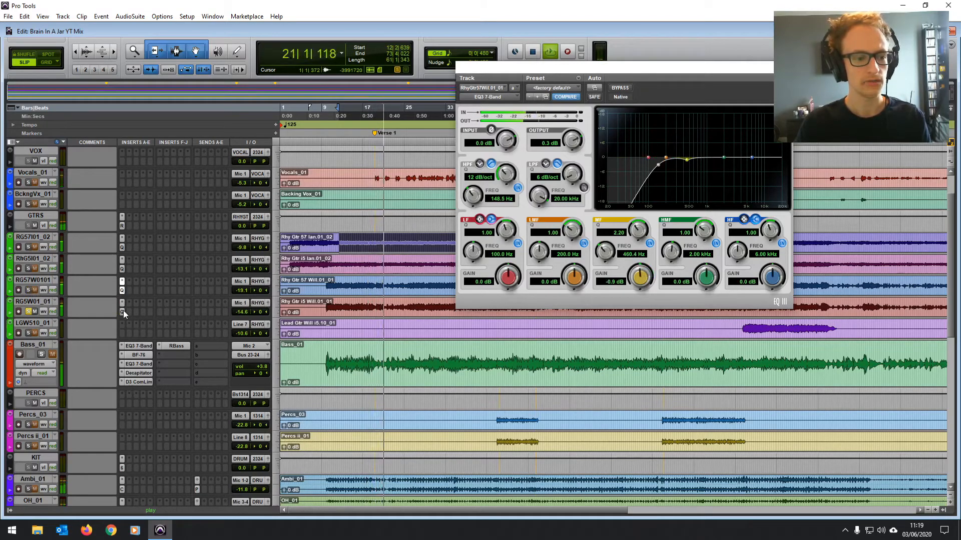
pyautogui.click(122, 311)
pyautogui.moveTo(686, 160)
pyautogui.mouseDown()
pyautogui.moveTo(677, 146)
pyautogui.moveTo(665, 153)
pyautogui.moveTo(693, 160)
pyautogui.mouseUp()
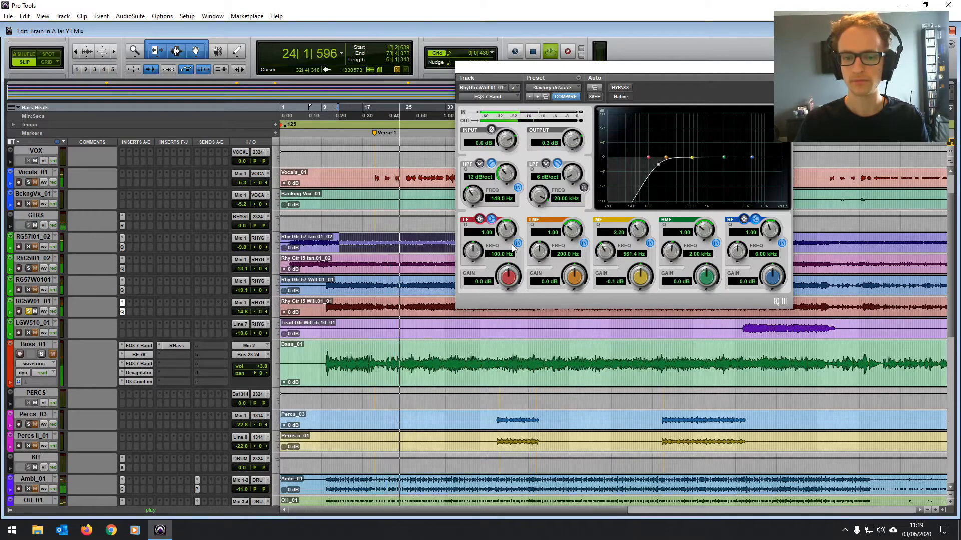
pyautogui.moveTo(691, 160)
pyautogui.mouseDown()
pyautogui.moveTo(695, 125)
pyautogui.moveTo(708, 125)
pyautogui.moveTo(704, 169)
pyautogui.mouseUp()
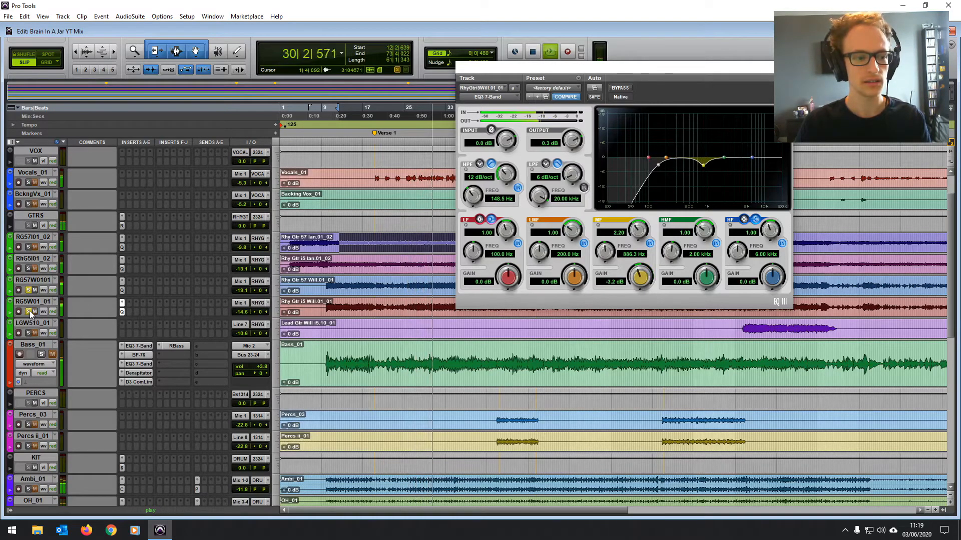
# Step: Set the RG57W0101 EQ's MF band to a 1.1 dB cut at 959.5 Hz, close the EQ and stop playback
pyautogui.click(122, 288)
pyautogui.moveTo(704, 166)
pyautogui.mouseDown()
pyautogui.moveTo(706, 140)
pyautogui.moveTo(706, 164)
pyautogui.mouseUp()
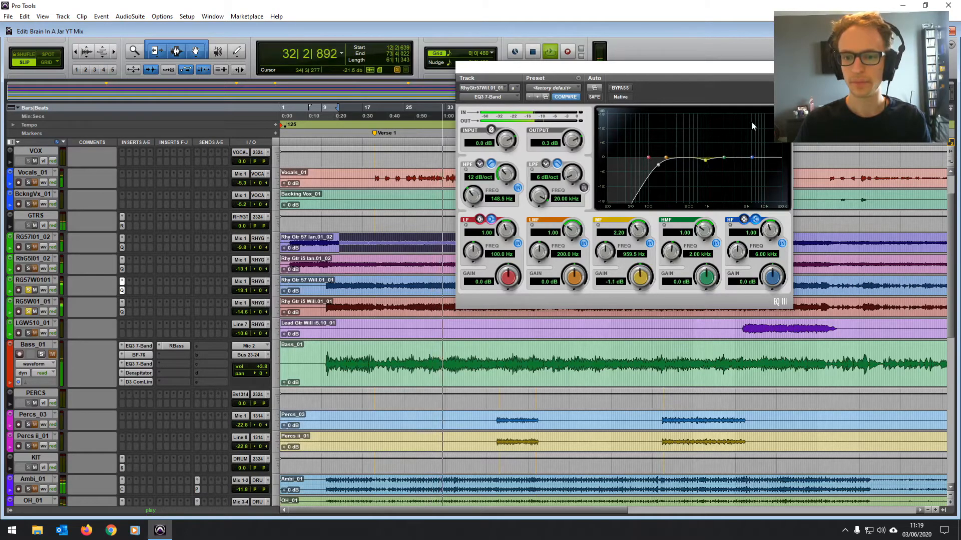
pyautogui.click(785, 67)
pyautogui.press('space')
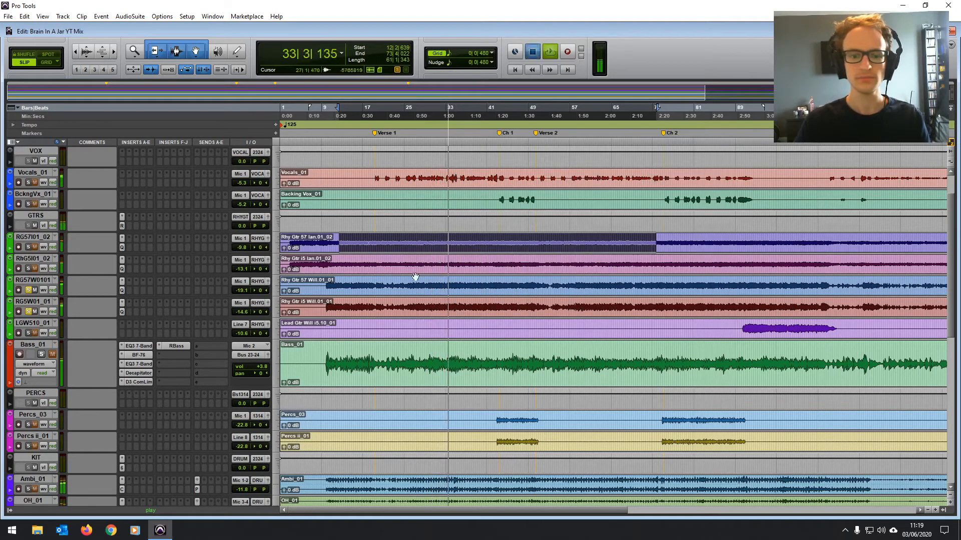
# Step: Play from Ch 2 and boost the HF band on RG57W0101 by 6.2 dB at 6.20 kHz and on RG5W01_01 by 6.0 dB at 6.32 kHz
pyautogui.click(340, 241)
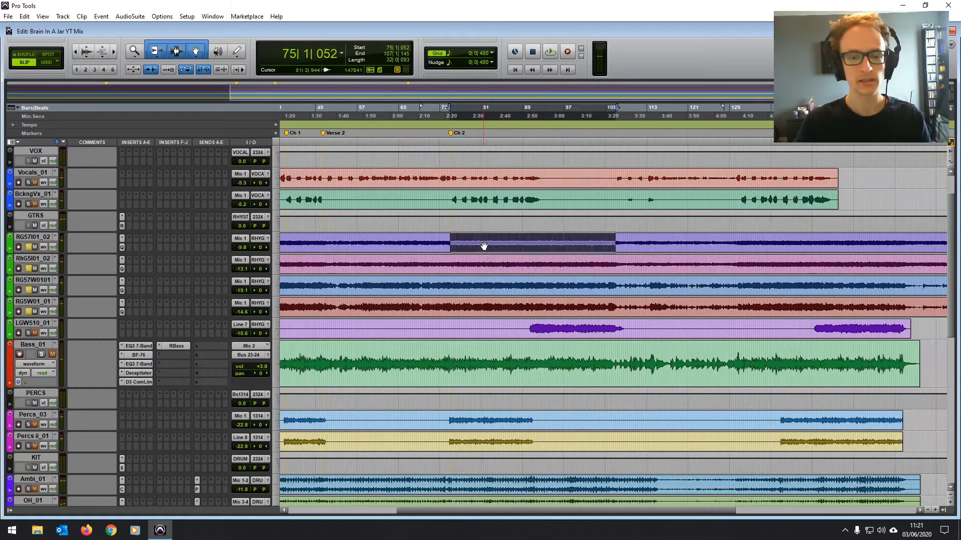
pyautogui.press('space')
pyautogui.click(122, 239)
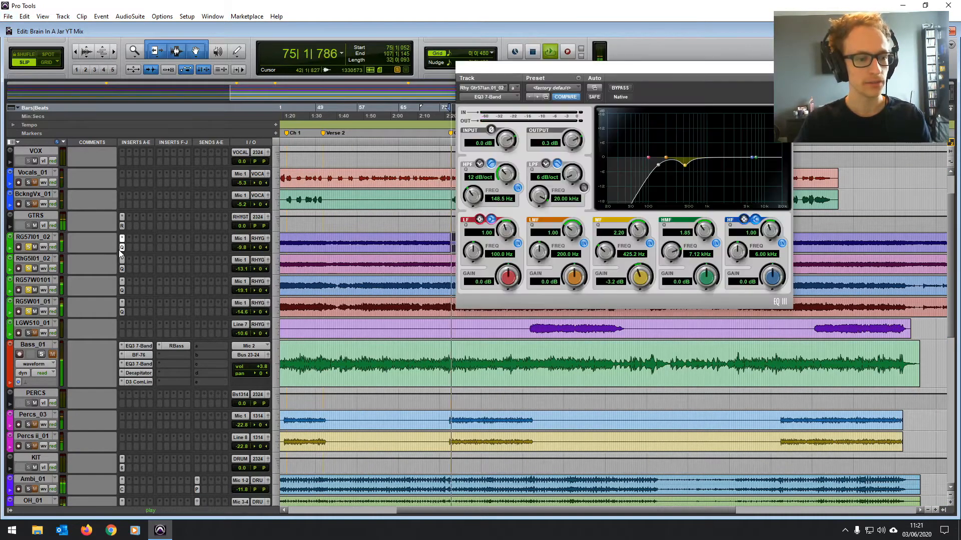
pyautogui.click(121, 290)
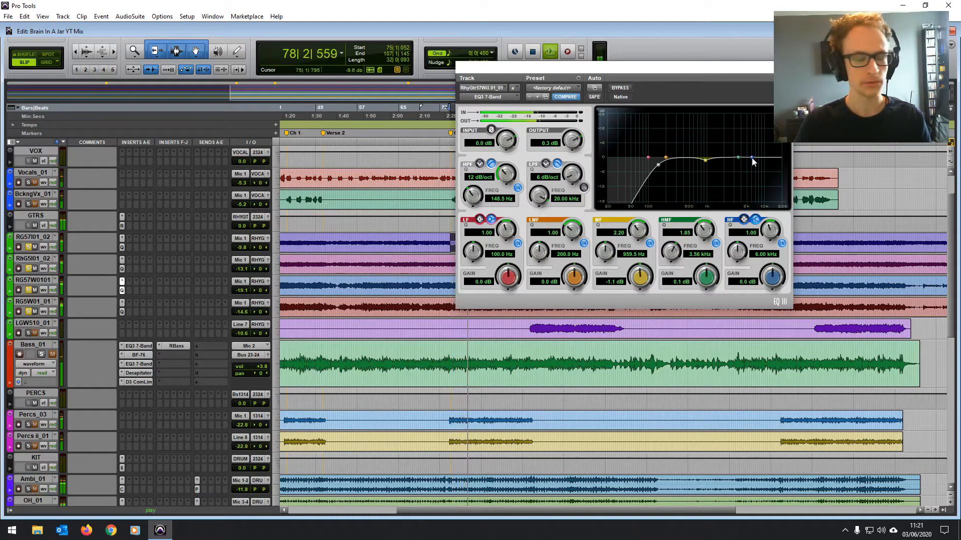
pyautogui.moveTo(751, 157)
pyautogui.mouseDown()
pyautogui.moveTo(732, 134)
pyautogui.moveTo(753, 146)
pyautogui.mouseUp()
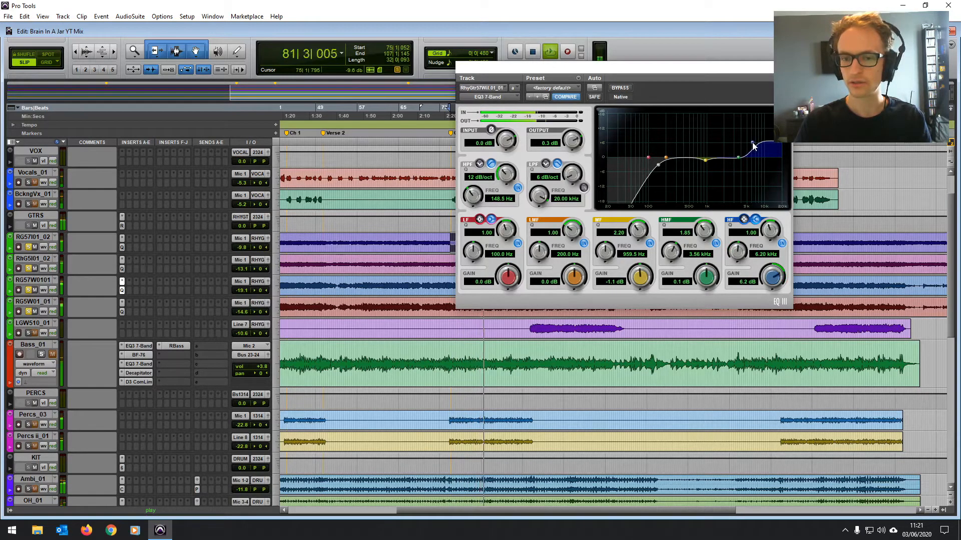
pyautogui.click(121, 302)
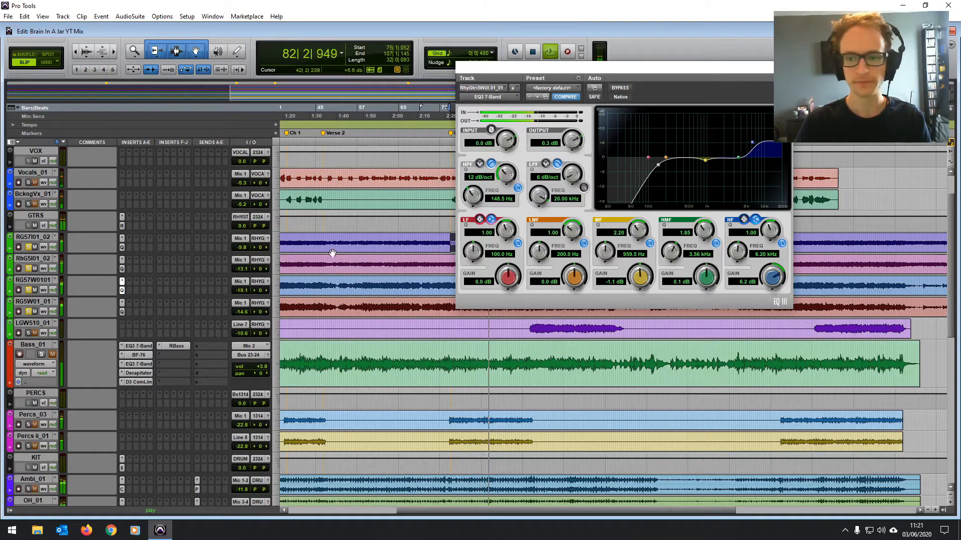
pyautogui.moveTo(754, 153); pyautogui.dragTo(754, 146)
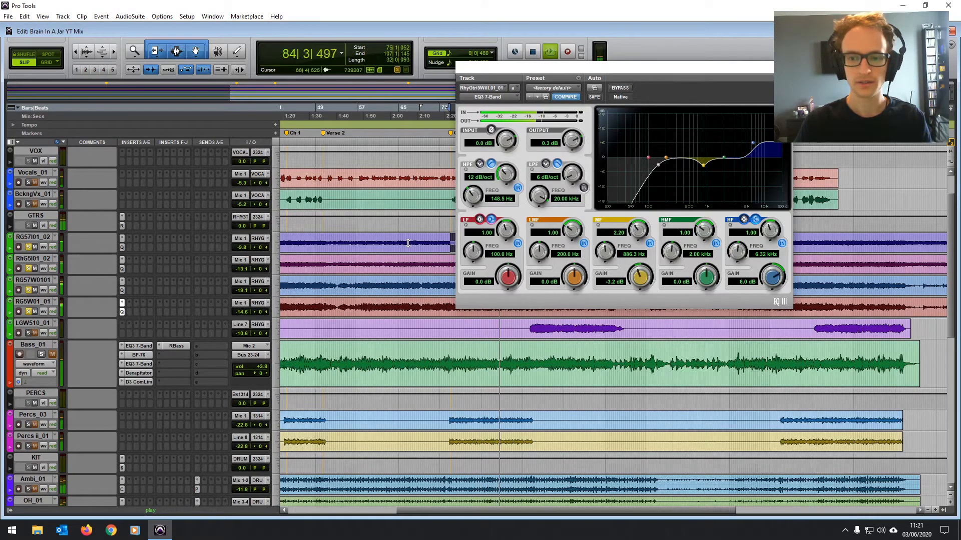
# Step: Boost the HMF band on RG57I01_02 by 5.8 dB at 4.34 kHz with Q 2.34, and on RhG5I01_02 by 4.8 dB at 4.25 kHz
pyautogui.click(124, 247)
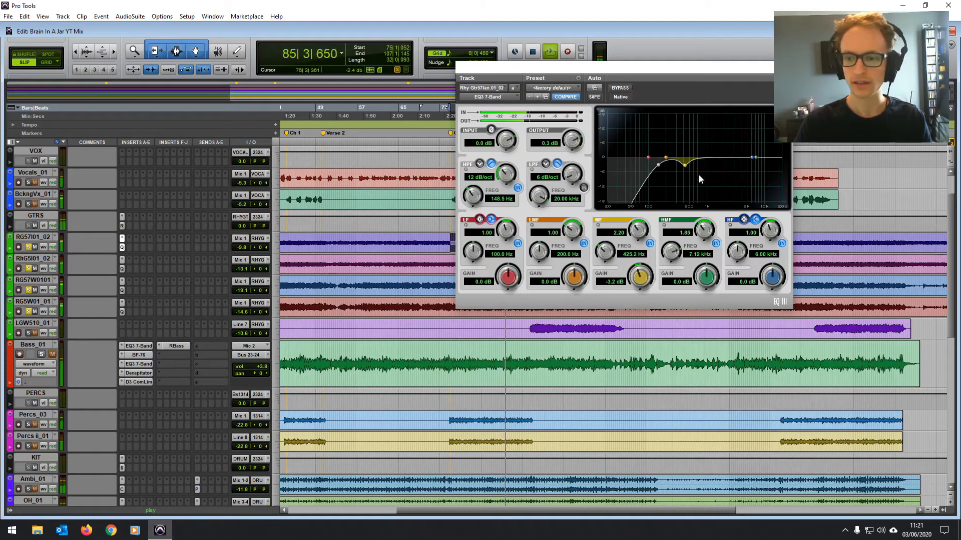
pyautogui.moveTo(756, 158); pyautogui.dragTo(743, 142)
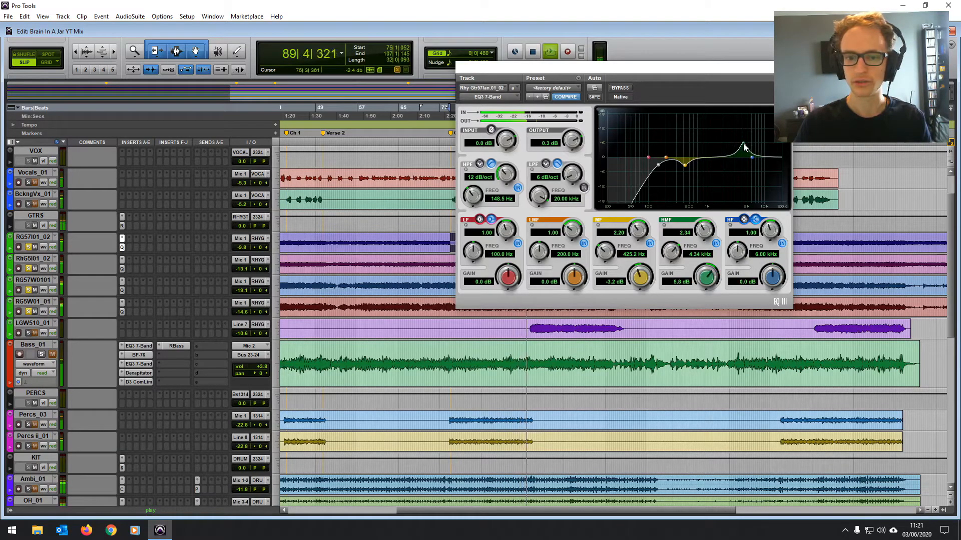
pyautogui.click(122, 269)
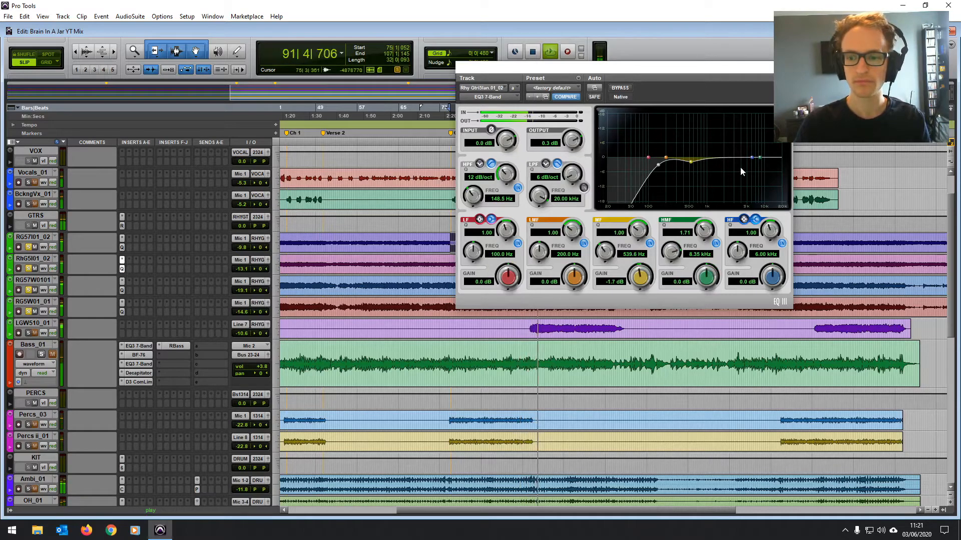
pyautogui.moveTo(759, 159); pyautogui.dragTo(744, 146)
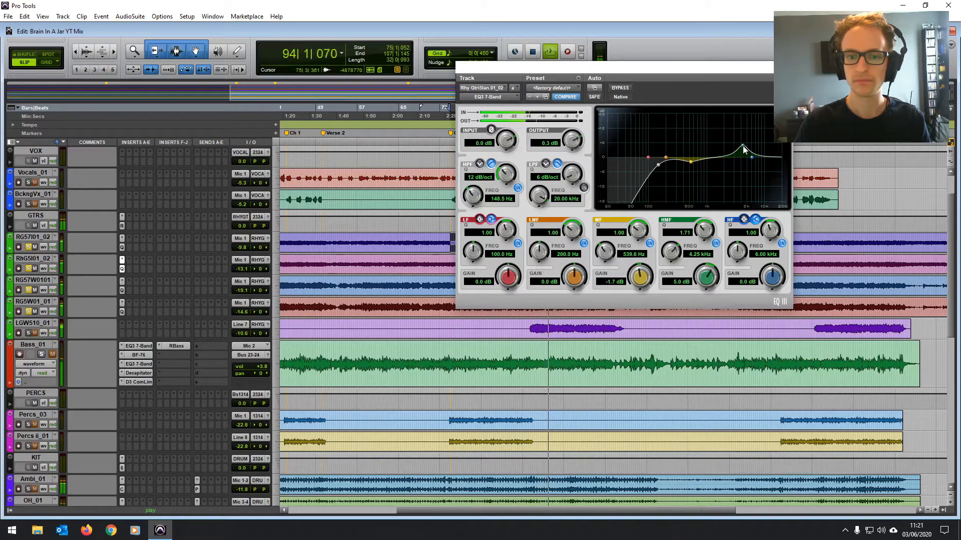
# Step: Enable the Rhy Gtr i and Rhy Gtr ii groups, lower RG57I01_02 to -12.8 dB and RhG5I01_02 to -16.1 dB, and stop playback with the EQ closed
pyautogui.hotkey('ctrl', '=')
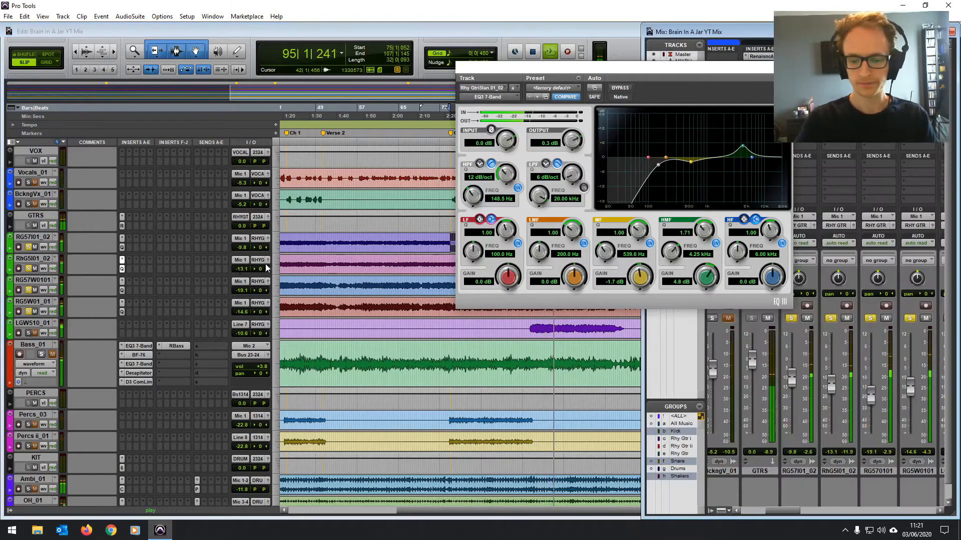
pyautogui.click(691, 445)
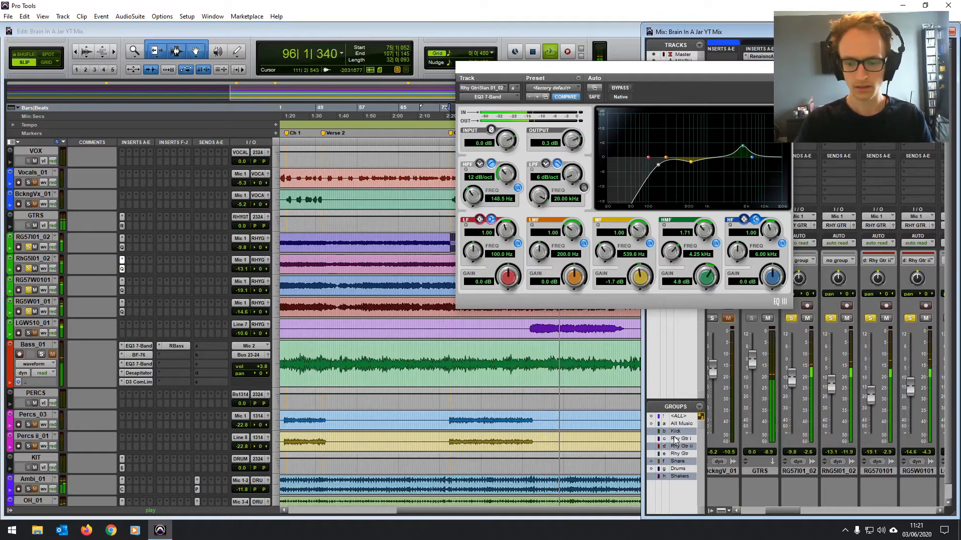
pyautogui.click(241, 247)
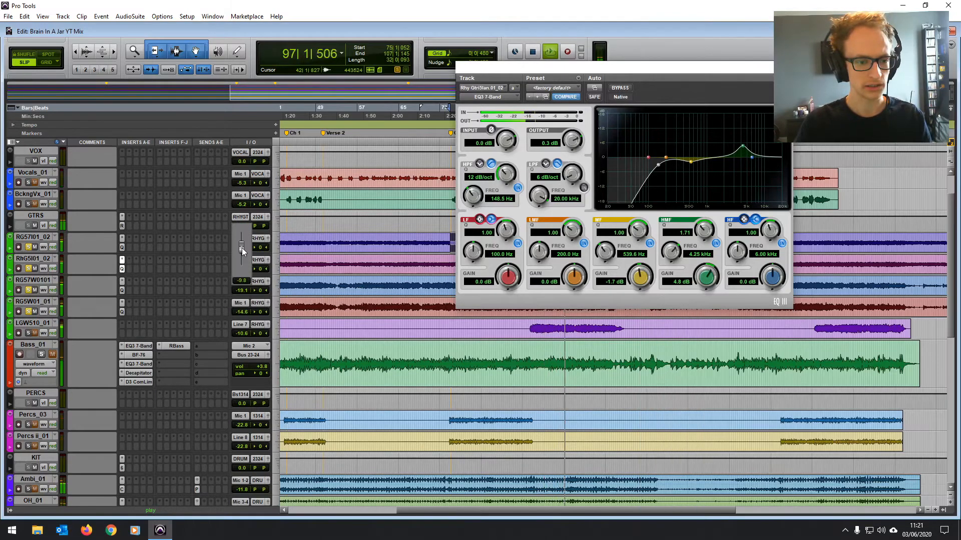
pyautogui.moveTo(242, 248)
pyautogui.mouseDown()
pyautogui.moveTo(246, 272)
pyautogui.moveTo(241, 237)
pyautogui.mouseUp()
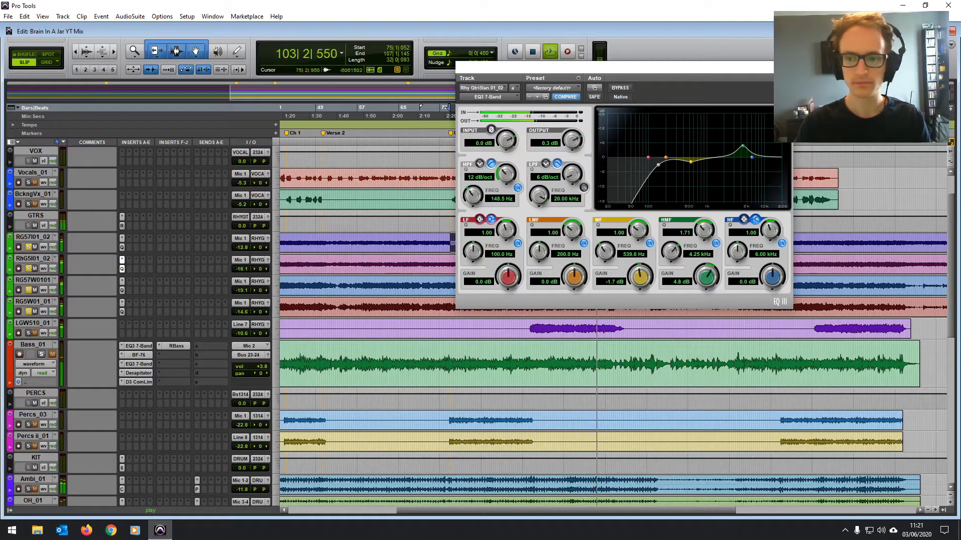
pyautogui.click(784, 67)
pyautogui.press('space')
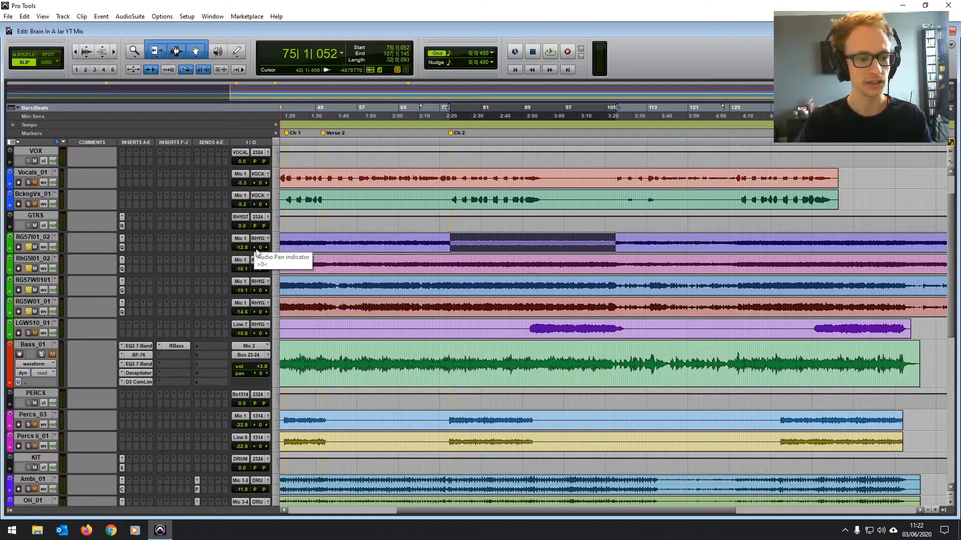
# Step: Play from Ch 2 and pan RG57I01_02 and RhG5I01_02 100 left, and RG57W0101 and RG5W01_01 100 right
pyautogui.hotkey('alt', 'space')
pyautogui.click(449, 241)
pyautogui.press('space')
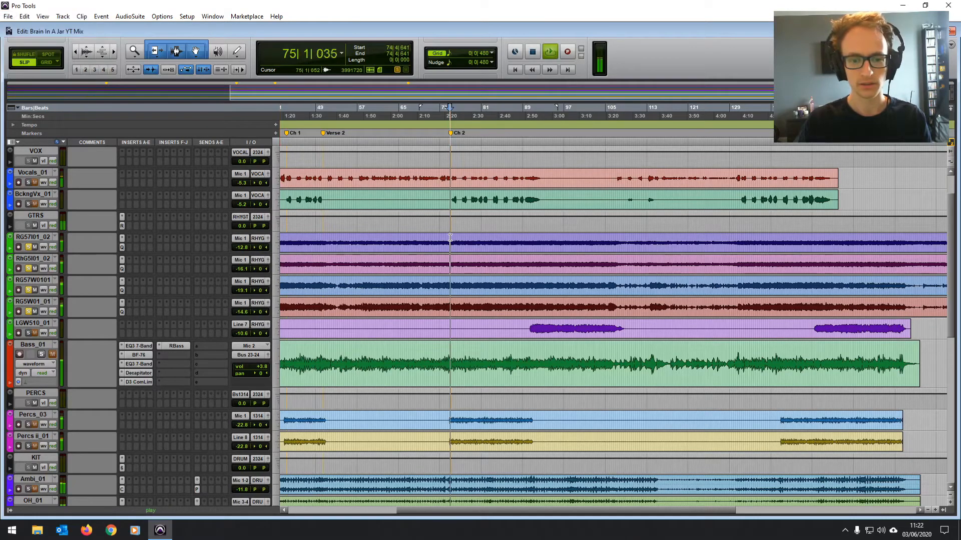
pyautogui.moveTo(265, 248); pyautogui.dragTo(288, 312)
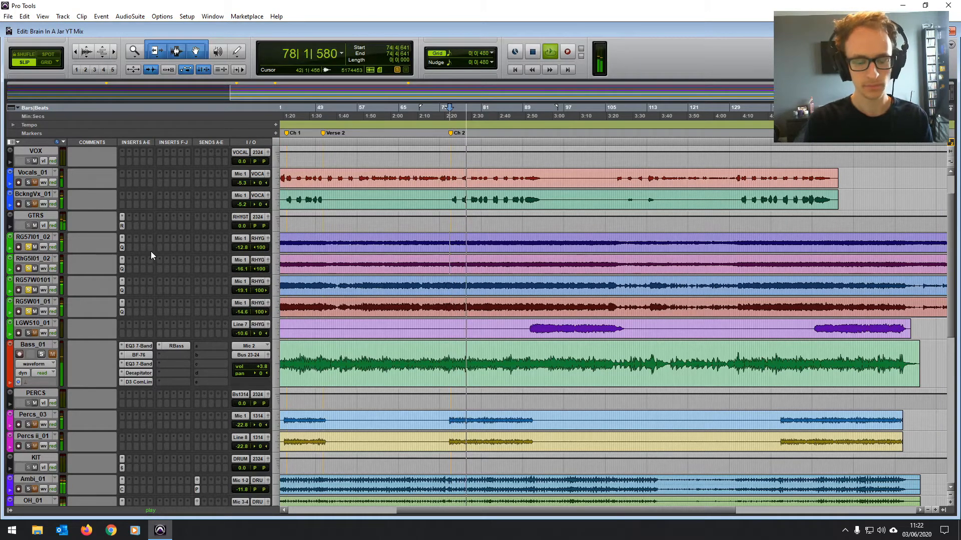
# Step: Raise the grouped faders of RG57I01_02 to -11.6 dB and RhG5I01_02 to -14.9 dB, and stop playback
pyautogui.hotkey('ctrl', '=')
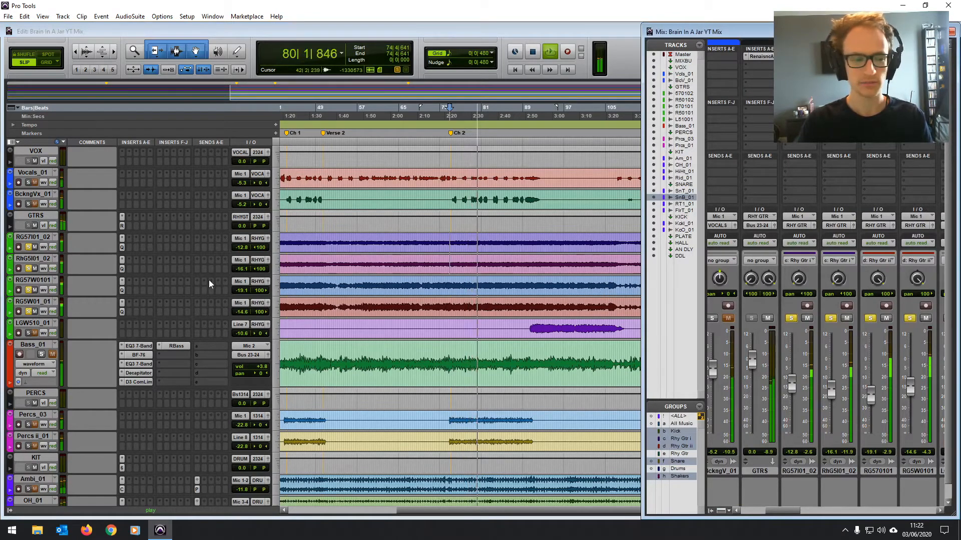
pyautogui.moveTo(243, 251)
pyautogui.mouseDown()
pyautogui.moveTo(242, 238)
pyautogui.moveTo(245, 255)
pyautogui.mouseUp()
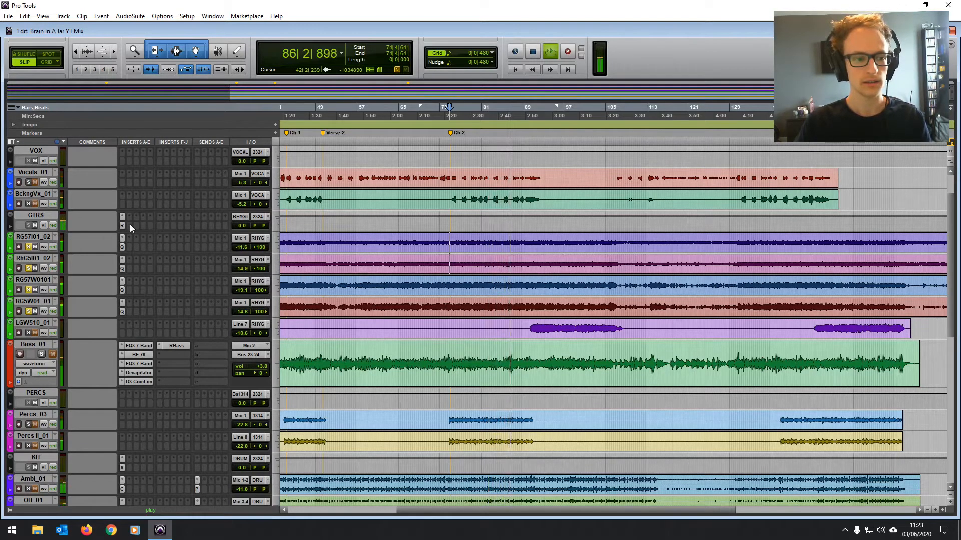
pyautogui.press('space')
# Step: Insert a stereo EQ3 7-Band on GTRS and cut its LMF band by 1.5 dB at 280.3 Hz with Q 2.98 while playing from Ch 2
pyautogui.moveTo(457, 242); pyautogui.dragTo(536, 265)
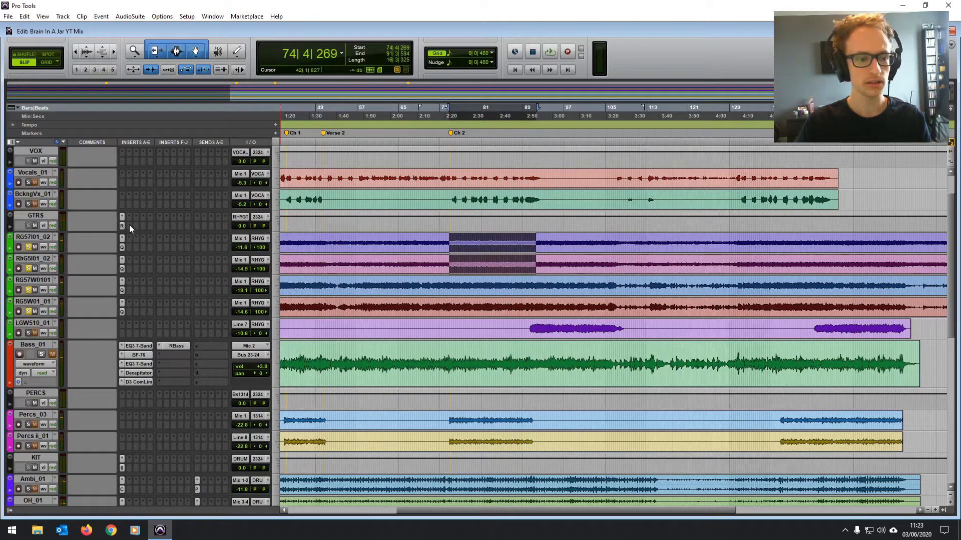
pyautogui.click(129, 224)
pyautogui.moveTo(205, 242)
pyautogui.moveTo(253, 242)
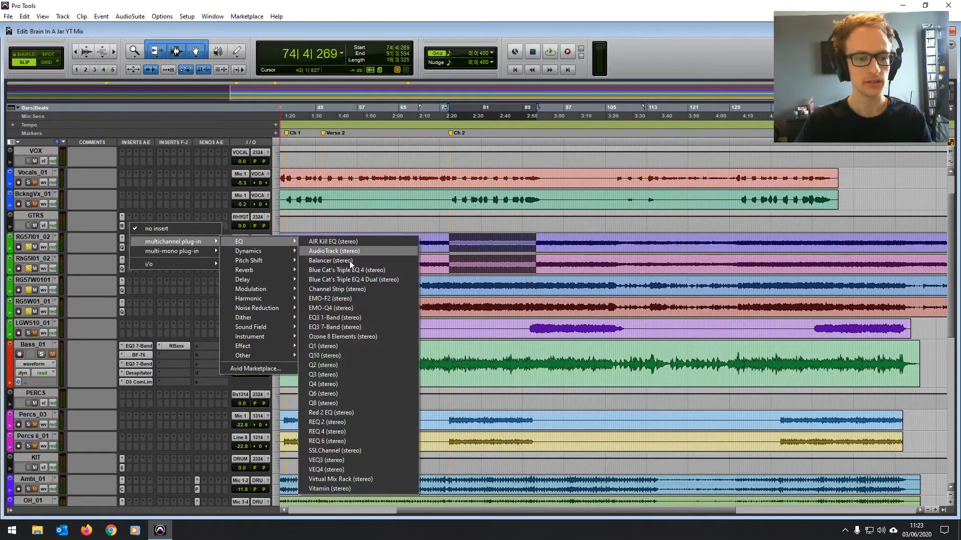
pyautogui.click(338, 323)
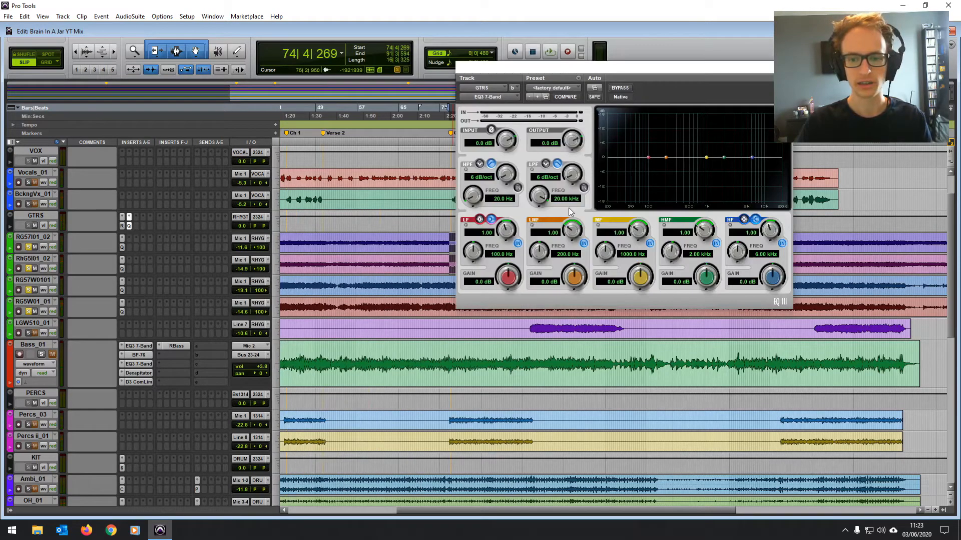
pyautogui.press('space')
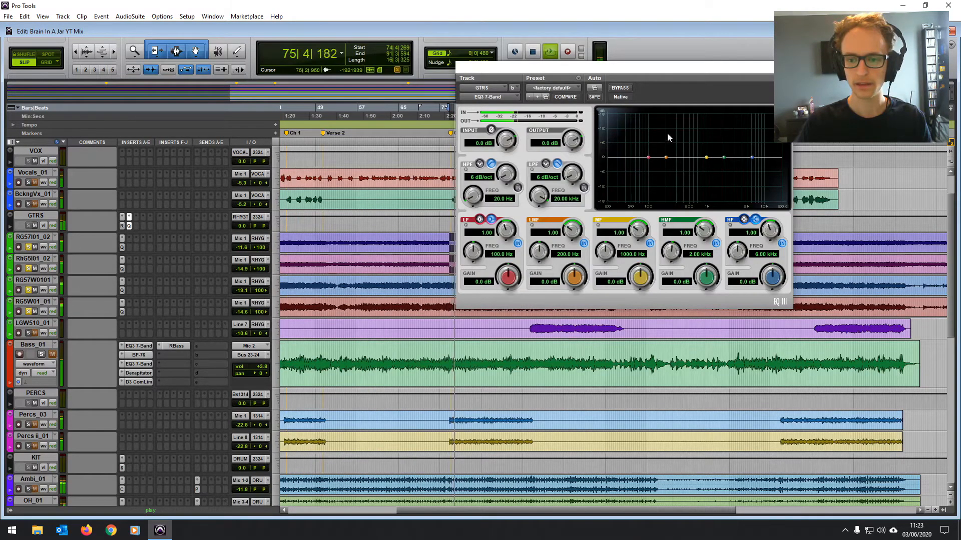
pyautogui.moveTo(665, 158)
pyautogui.mouseDown()
pyautogui.moveTo(666, 127)
pyautogui.moveTo(680, 124)
pyautogui.moveTo(674, 161)
pyautogui.mouseUp()
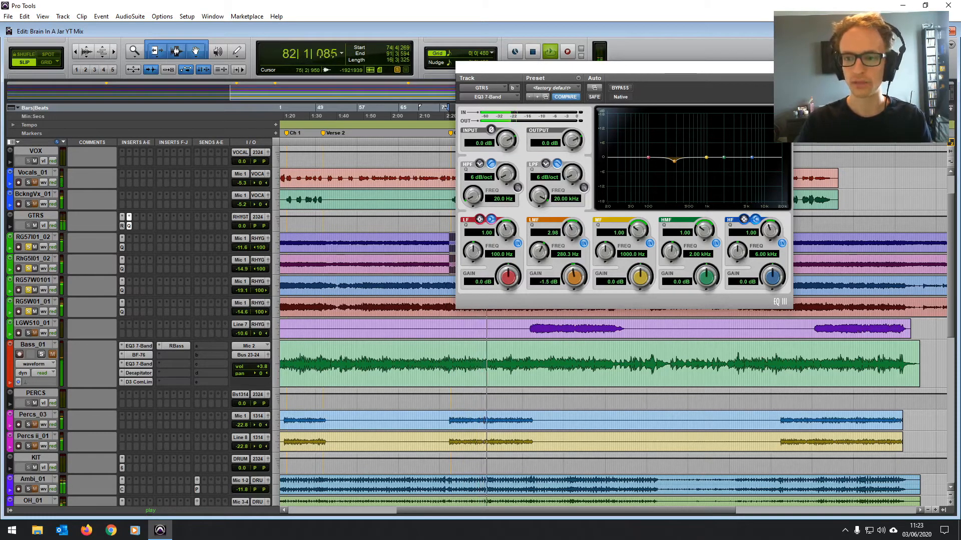
pyautogui.click(784, 68)
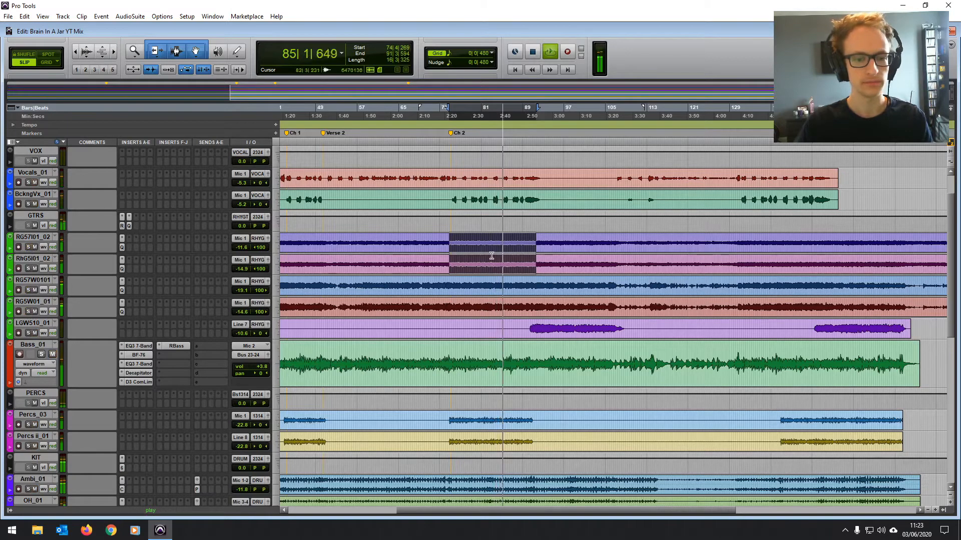
# Step: Mute VOX and raise RG57I01_02 to -11.1 dB, RhG5I01_02 to -14.4 dB, RG57W0101 to -18.6 dB and RG5W01_01 to -14.1 dB in the full mix
pyautogui.click(34, 160)
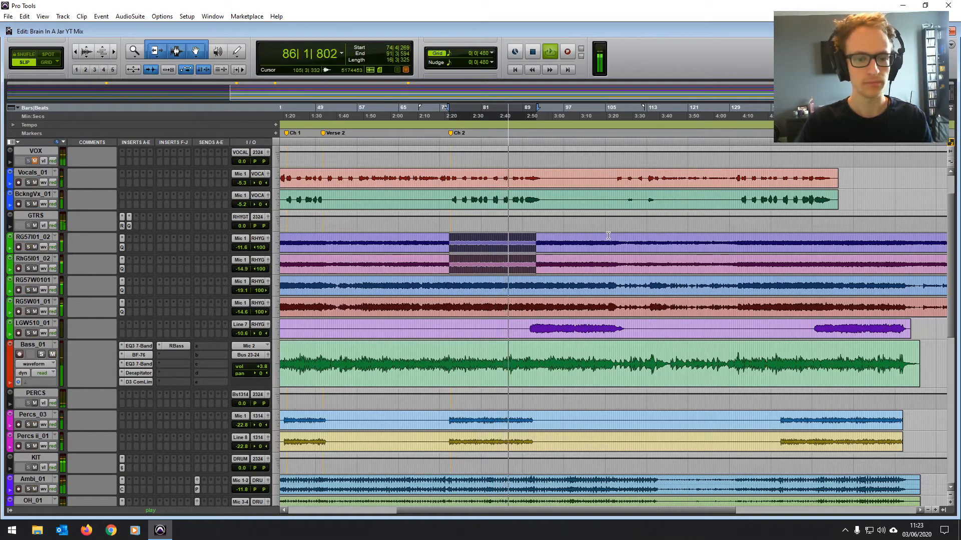
pyautogui.hotkey('ctrl', '=')
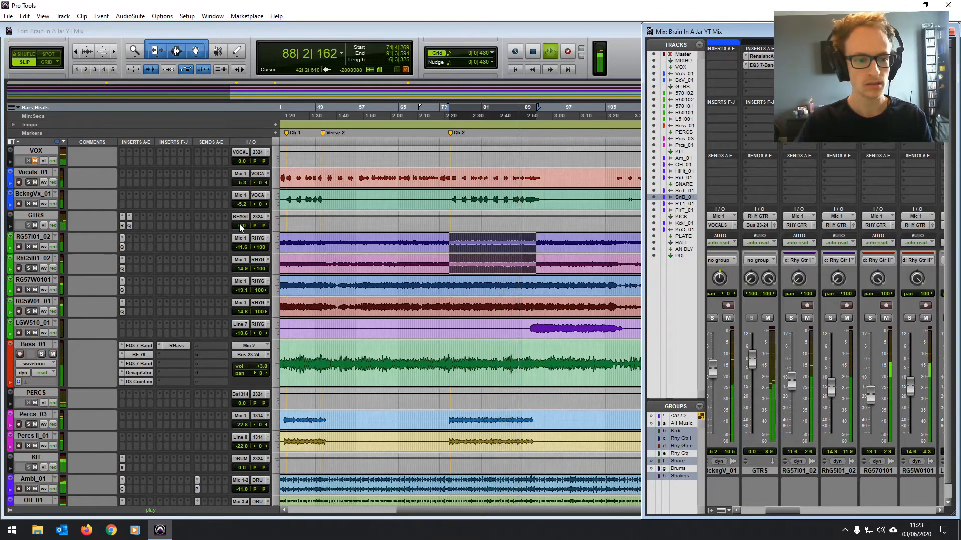
pyautogui.click(243, 247)
pyautogui.moveTo(244, 248); pyautogui.dragTo(244, 244)
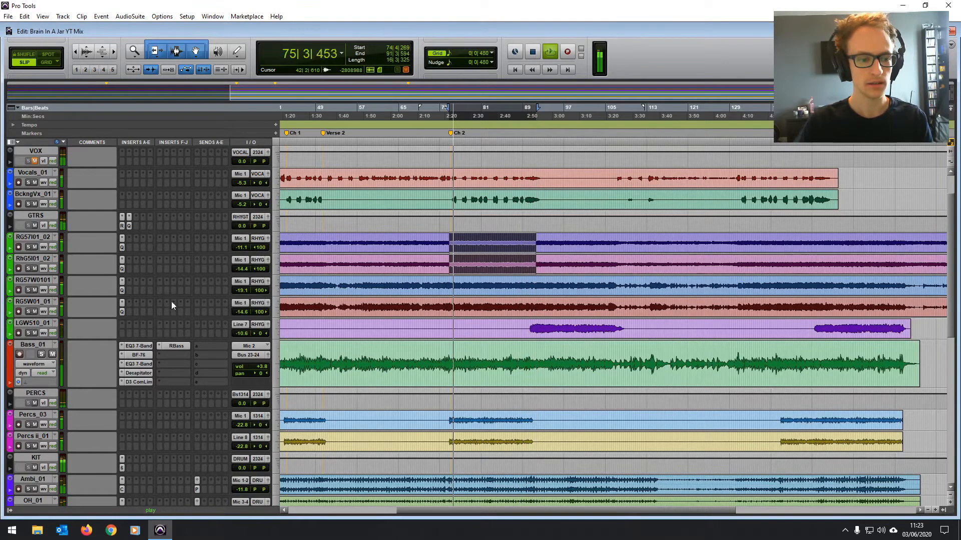
pyautogui.moveTo(242, 291); pyautogui.dragTo(242, 288)
pyautogui.press('space')
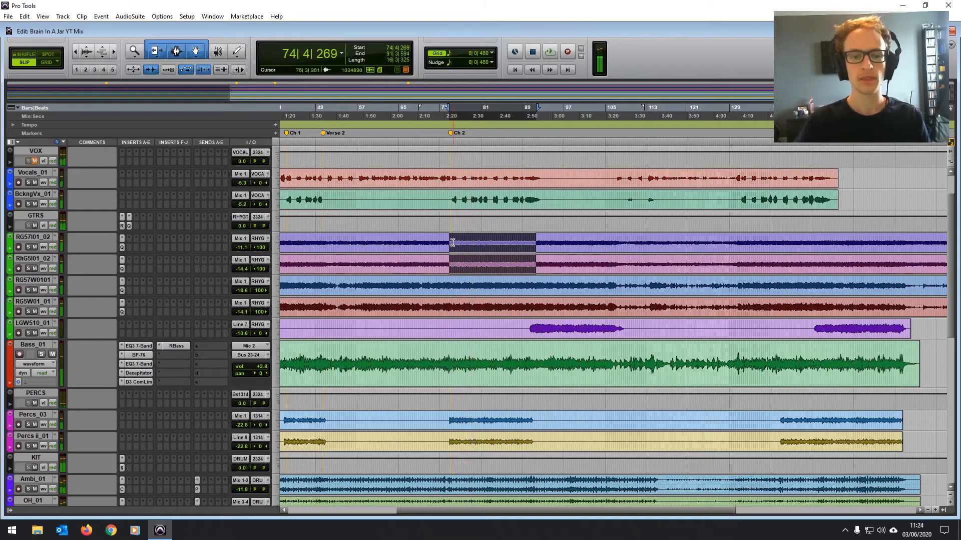
# Step: Insert the stereo Kramer Tape plug-in after the EQ on GTRS and start playback just before Ch 2
pyautogui.click(447, 238)
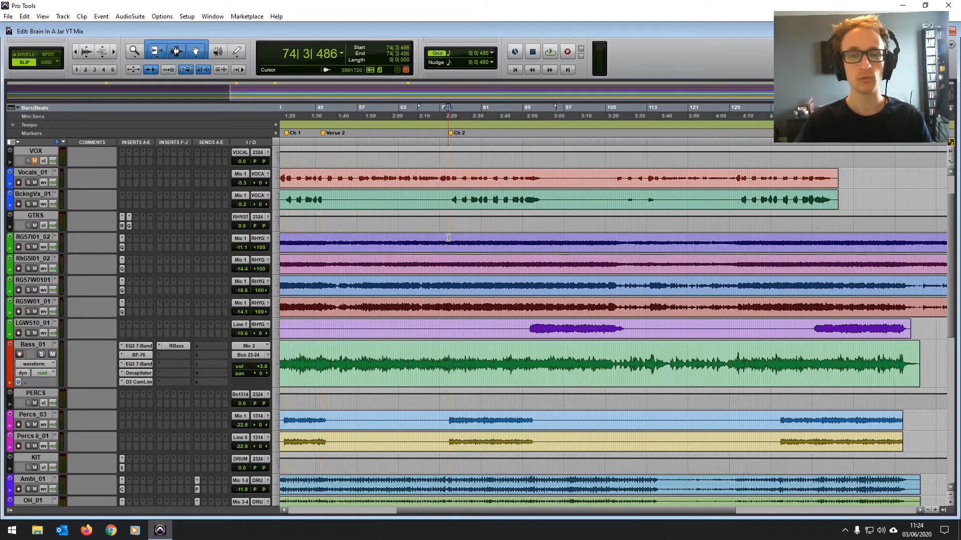
pyautogui.click(136, 226)
pyautogui.scroll(-3, 460, 281)
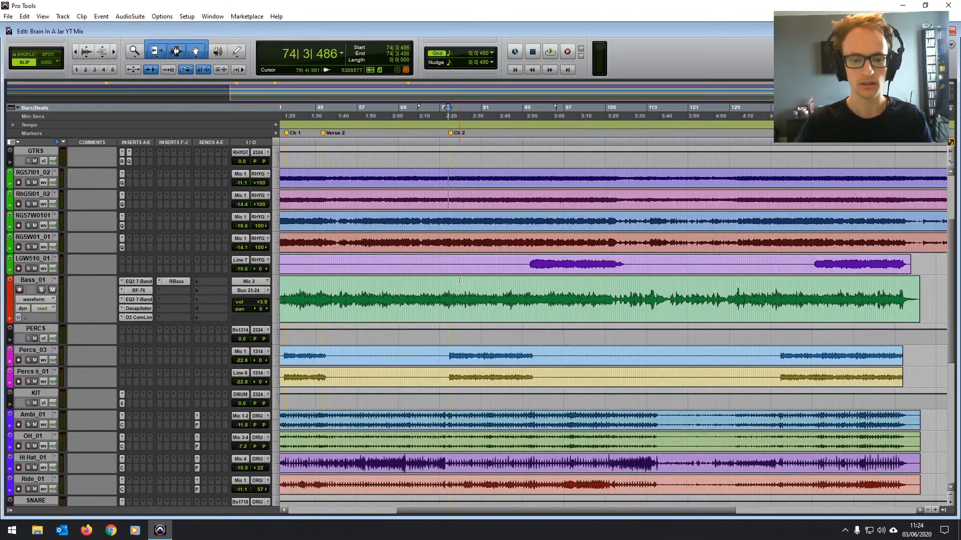
pyautogui.scroll(2, 142, 207)
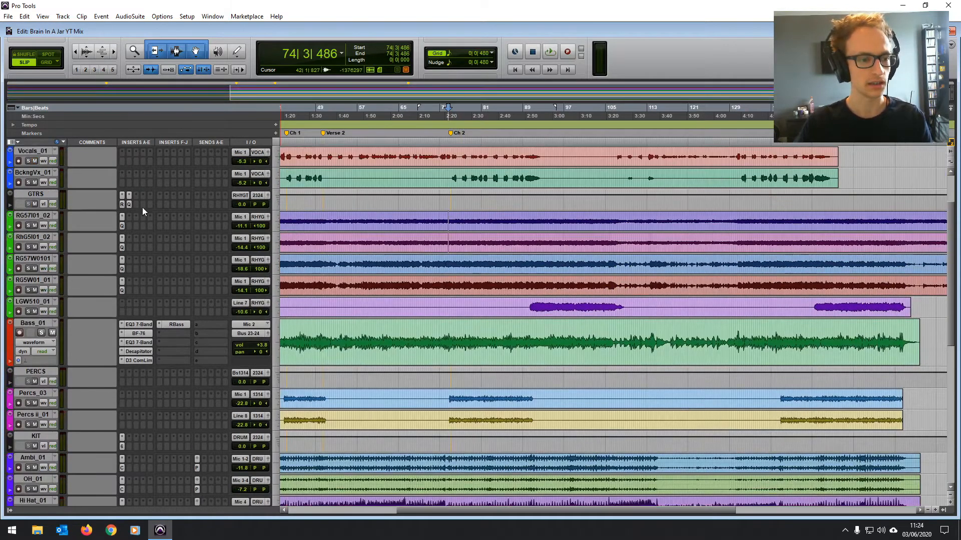
pyautogui.click(138, 206)
pyautogui.moveTo(177, 218)
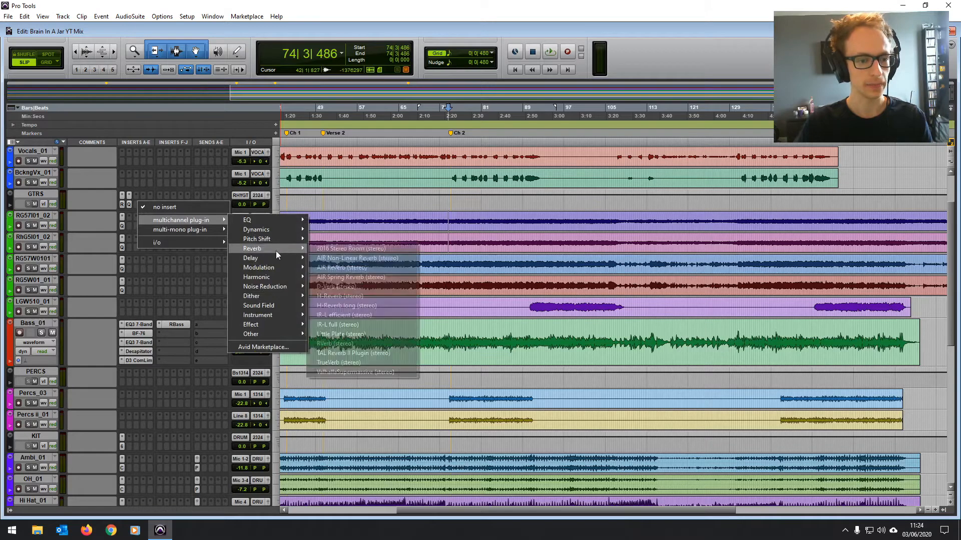
pyautogui.moveTo(274, 277)
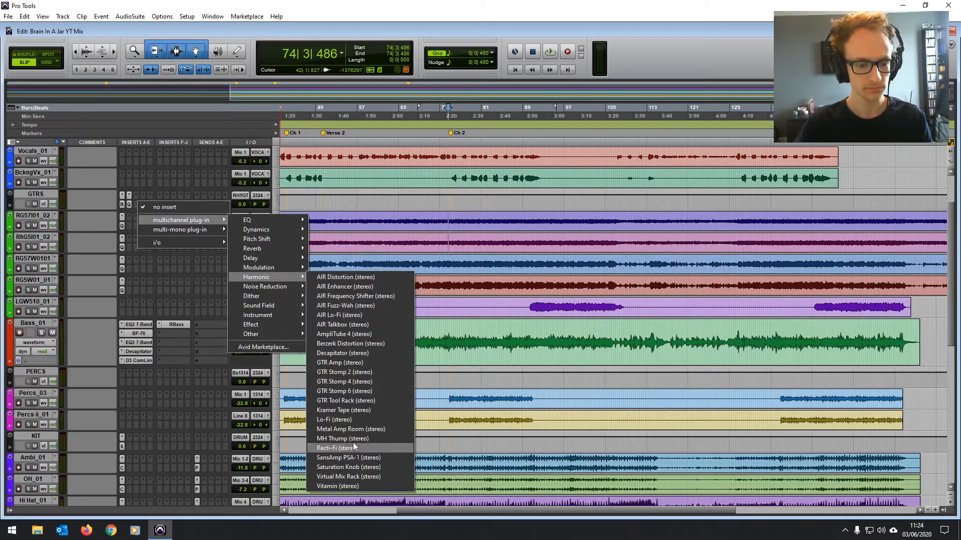
pyautogui.click(356, 410)
pyautogui.press('space')
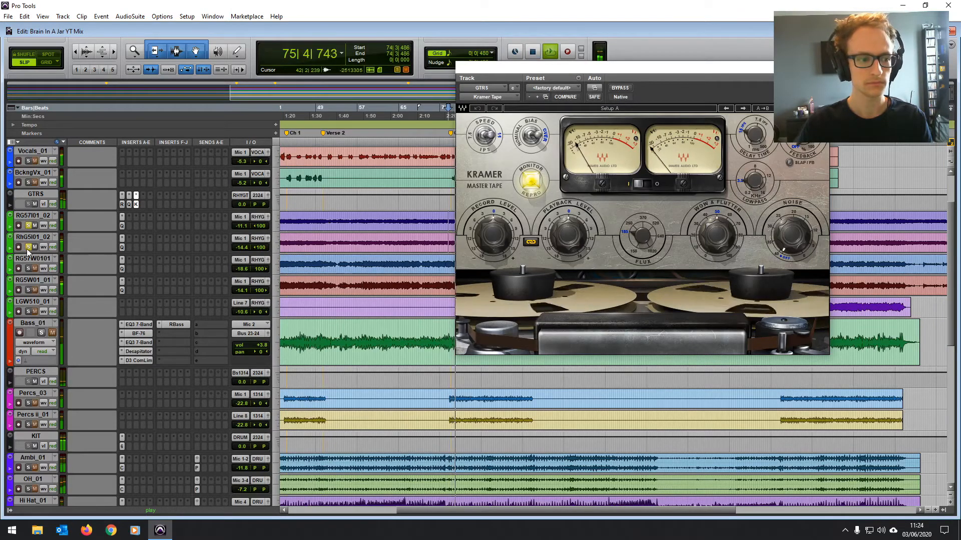
# Step: Load the Elec Guitar preset Rhythm Elec-Gtr in Kramer Tape on GTRS
pyautogui.click(789, 108)
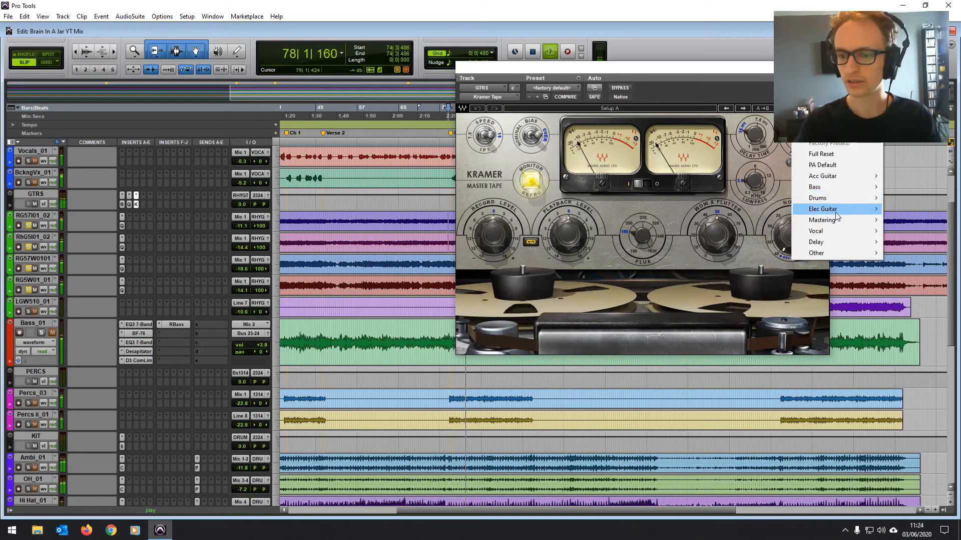
pyautogui.moveTo(835, 213)
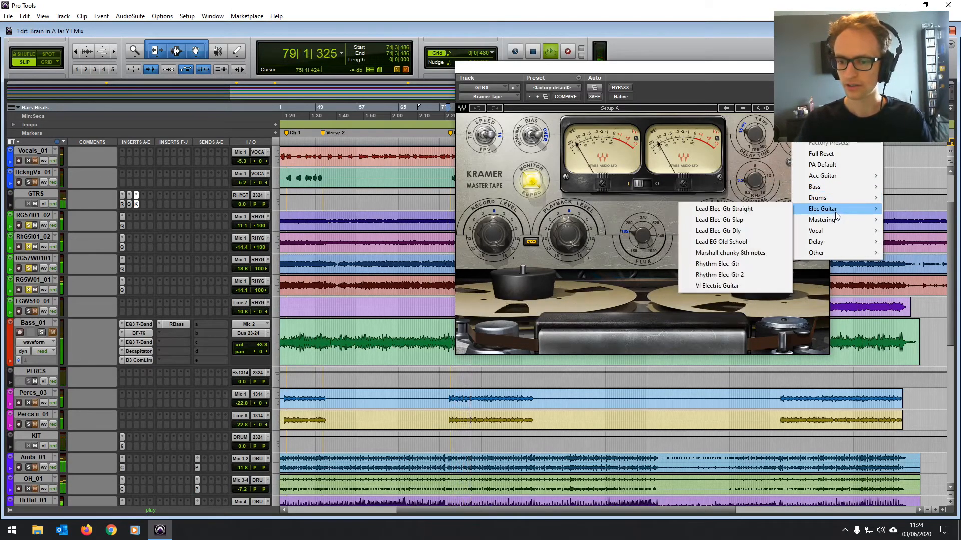
pyautogui.click(728, 264)
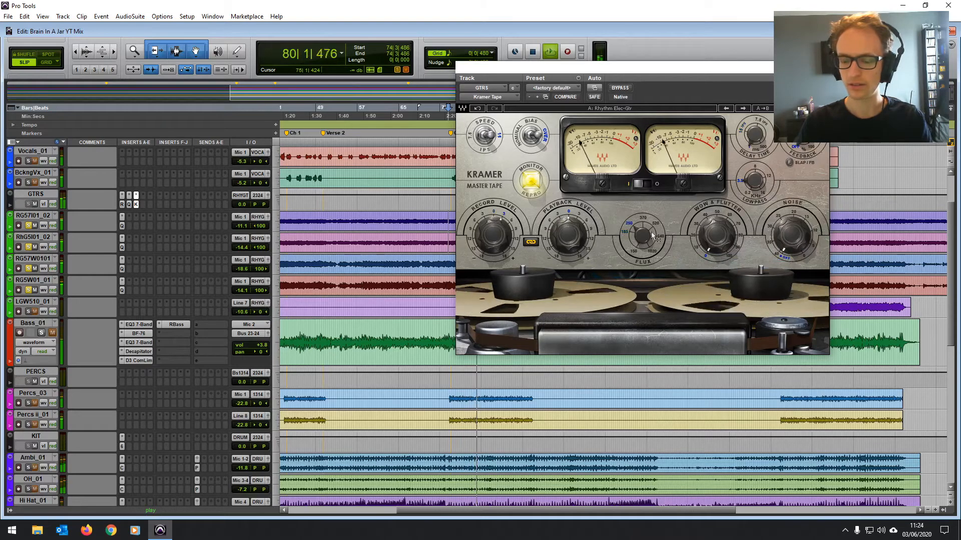
pyautogui.click(791, 246)
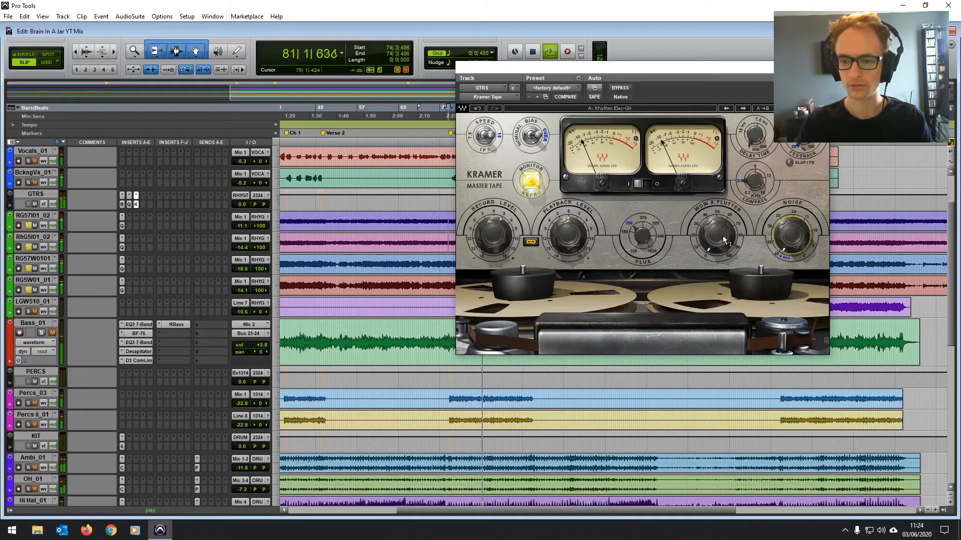
# Step: Unlink Kramer Tape's record and playback levels, set the Record Level to -2.4 and compare the sound against bypass
pyautogui.click(531, 242)
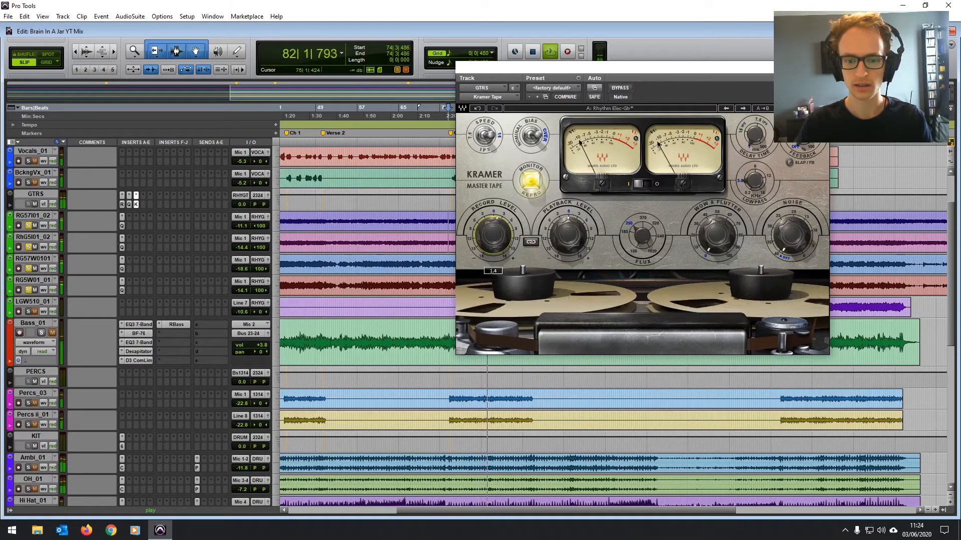
pyautogui.moveTo(495, 237); pyautogui.dragTo(494, 251)
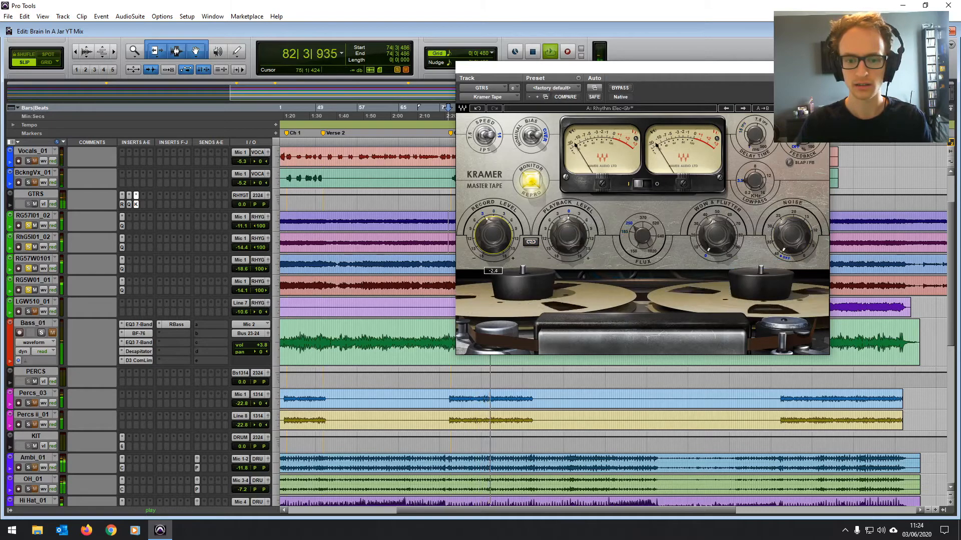
pyautogui.click(621, 88)
pyautogui.click(620, 89)
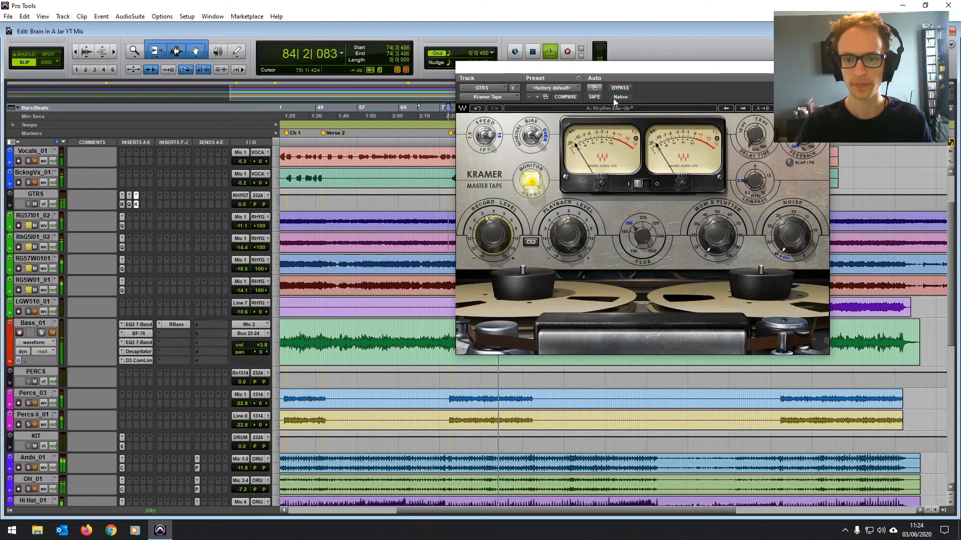
# Step: Compare Kramer Tape against bypass again and raise its Record Level to about 0
pyautogui.moveTo(493, 237); pyautogui.dragTo(493, 236)
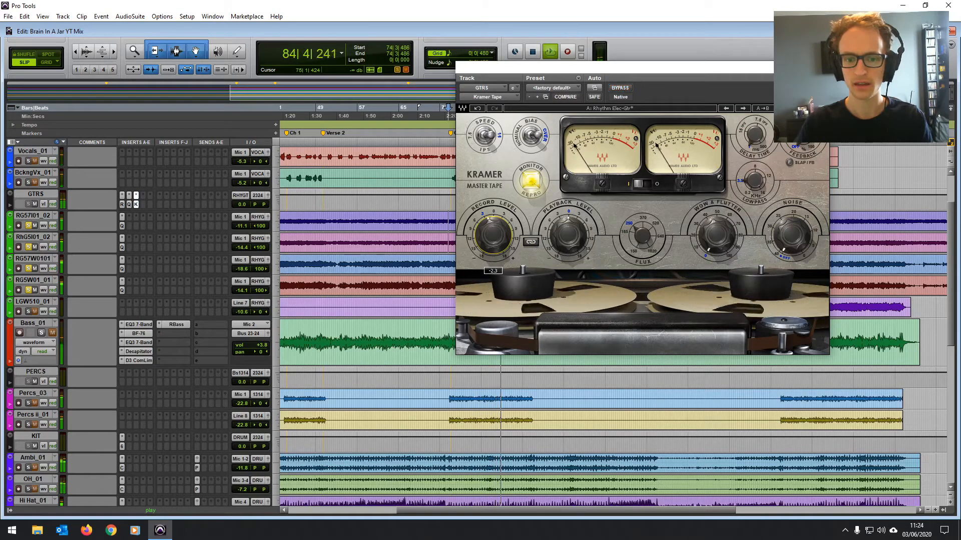
pyautogui.click(620, 89)
pyautogui.click(620, 88)
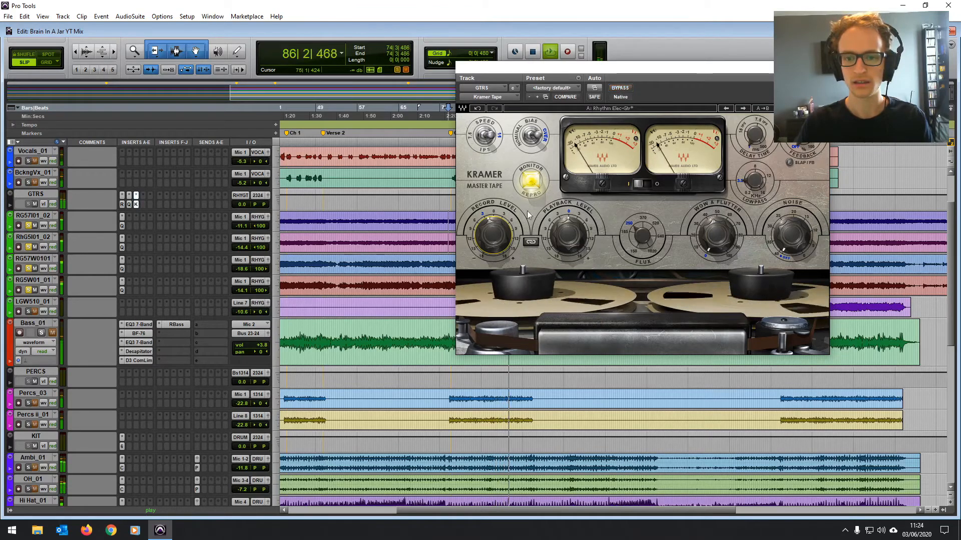
pyautogui.moveTo(493, 237); pyautogui.dragTo(493, 231)
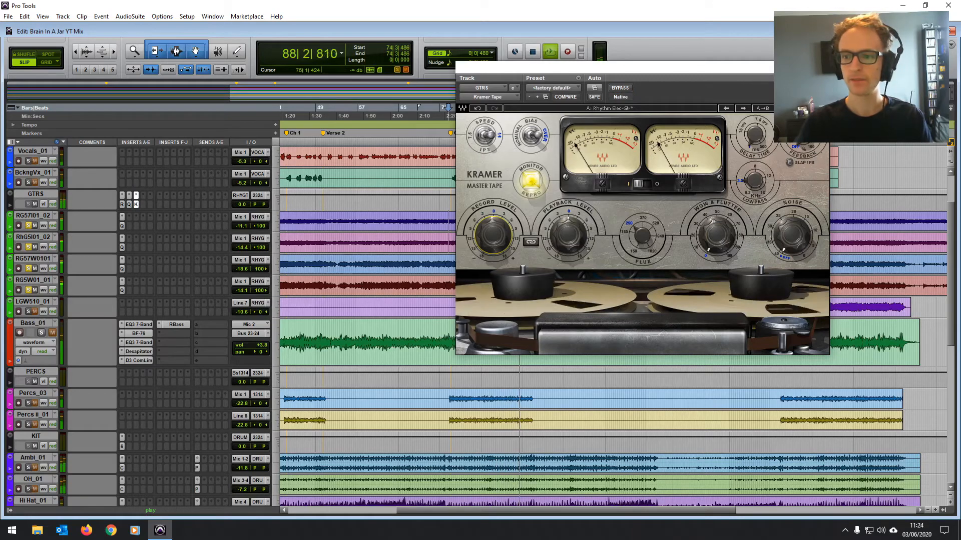
# Step: Compare Kramer Tape on GTRS against bypass once more, close the plug-in and stop playback
pyautogui.click(619, 89)
pyautogui.click(620, 89)
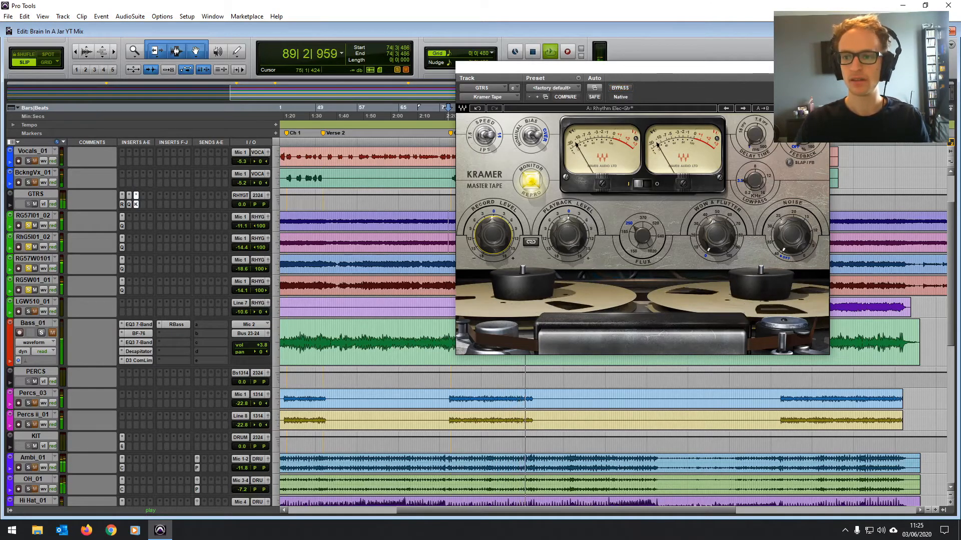
pyautogui.click(821, 67)
pyautogui.press('space')
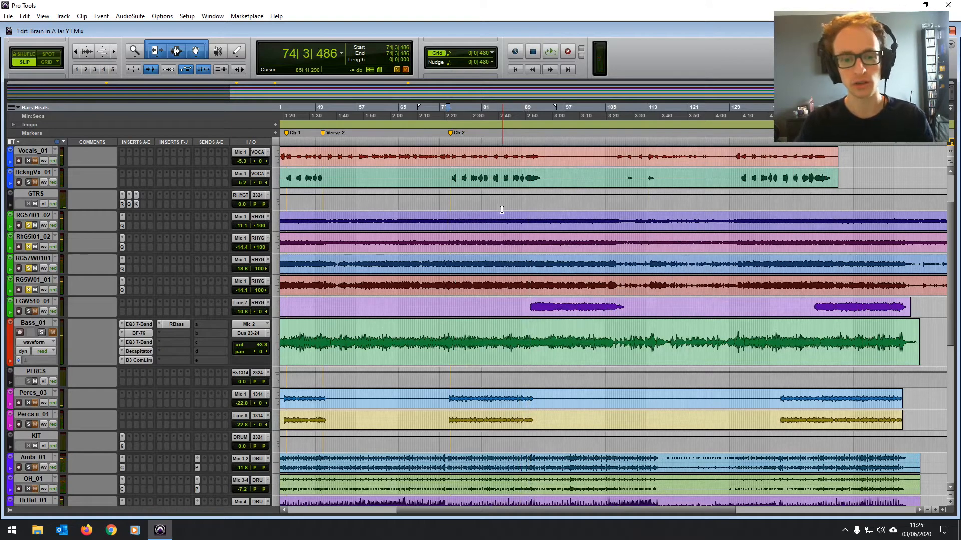
pyautogui.moveTo(320, 217); pyautogui.dragTo(550, 216)
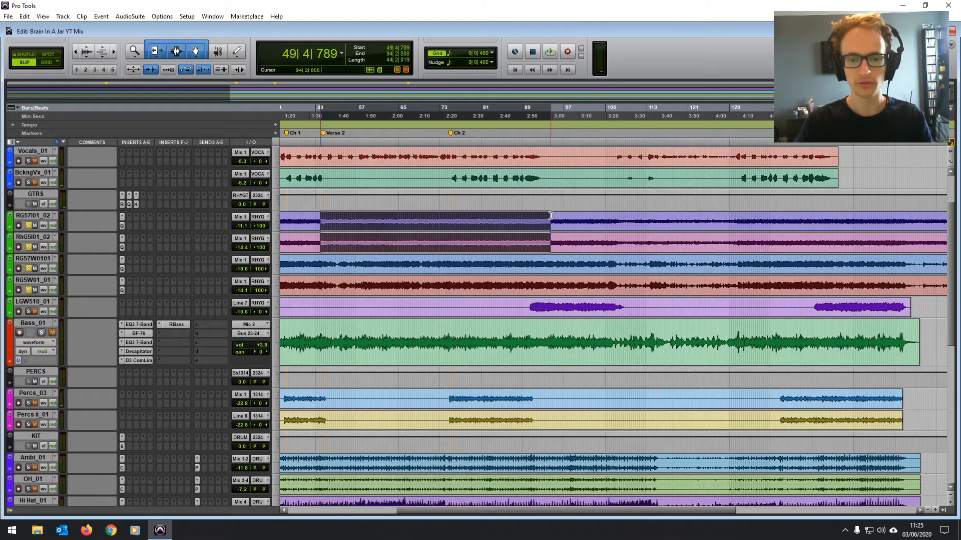
pyautogui.click(517, 216)
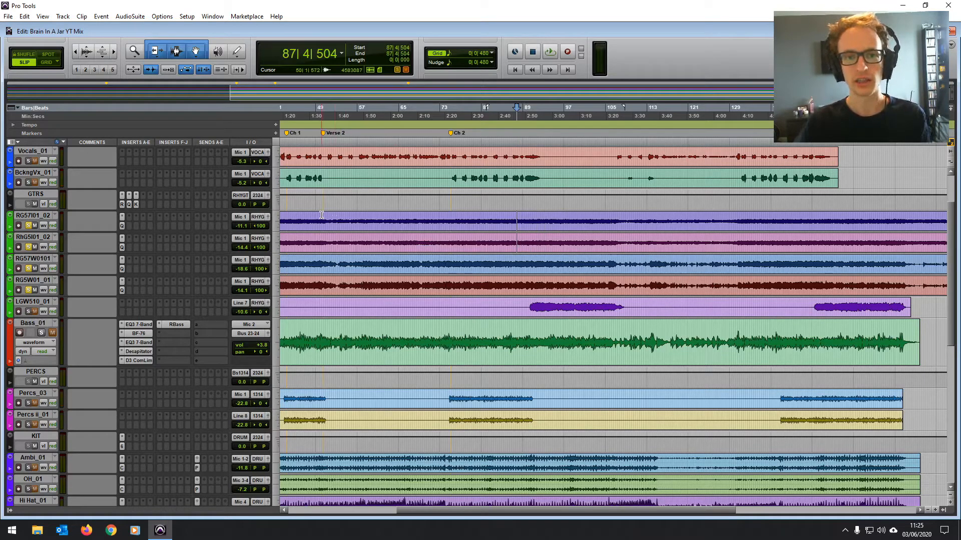
pyautogui.moveTo(321, 215); pyautogui.dragTo(528, 218)
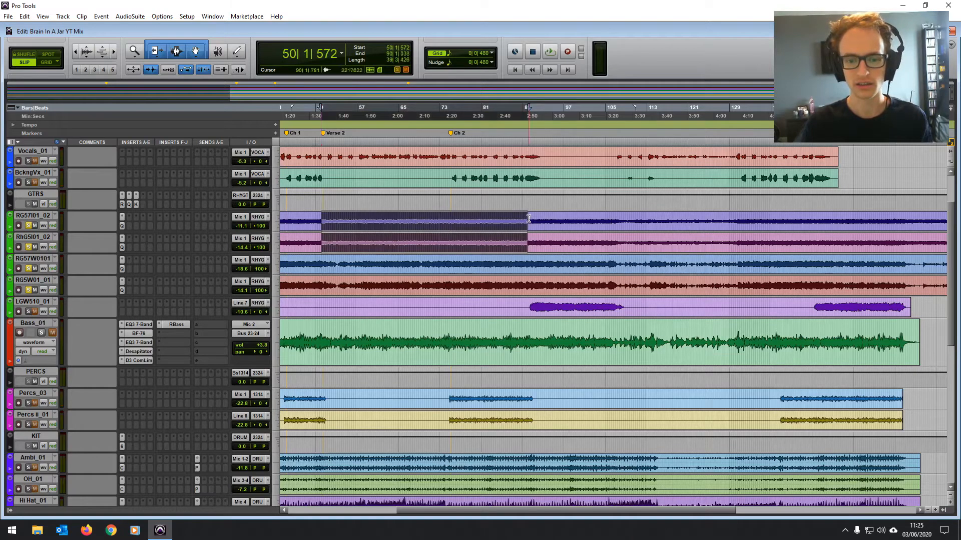
pyautogui.click(529, 218)
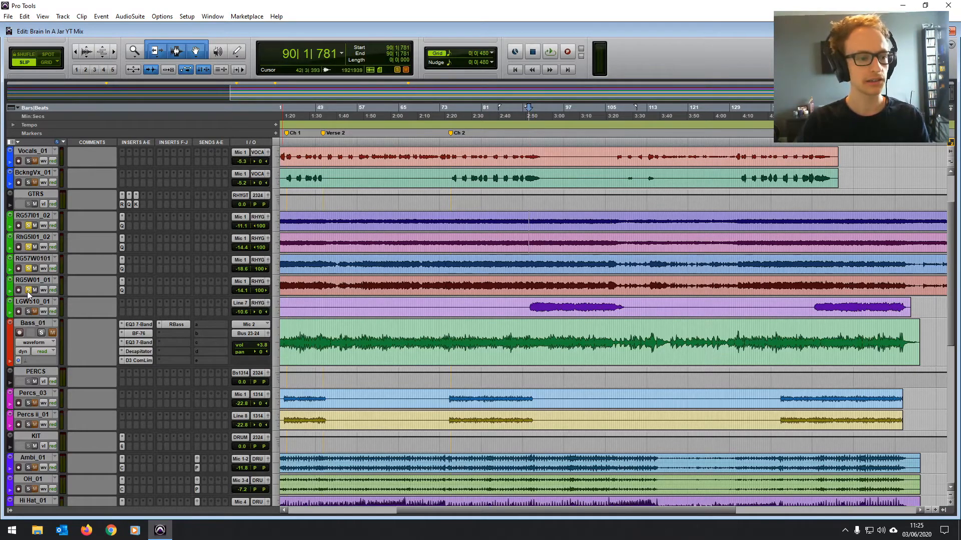
# Step: Solo the lead guitar track LGW510_01, play its first part and insert a mono EQ3 7-Band on it
pyautogui.click(569, 308)
pyautogui.press('space')
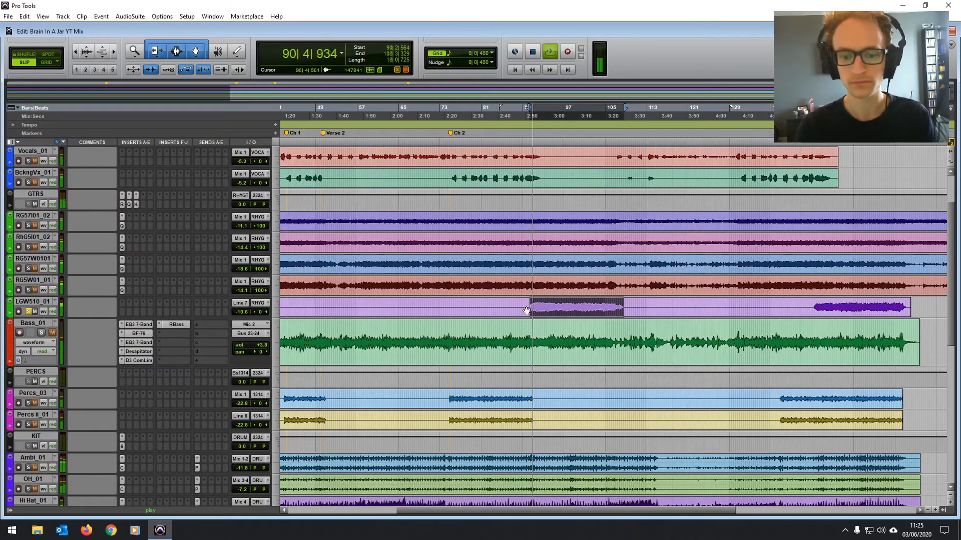
pyautogui.click(121, 311)
pyautogui.moveTo(160, 328)
pyautogui.moveTo(218, 328)
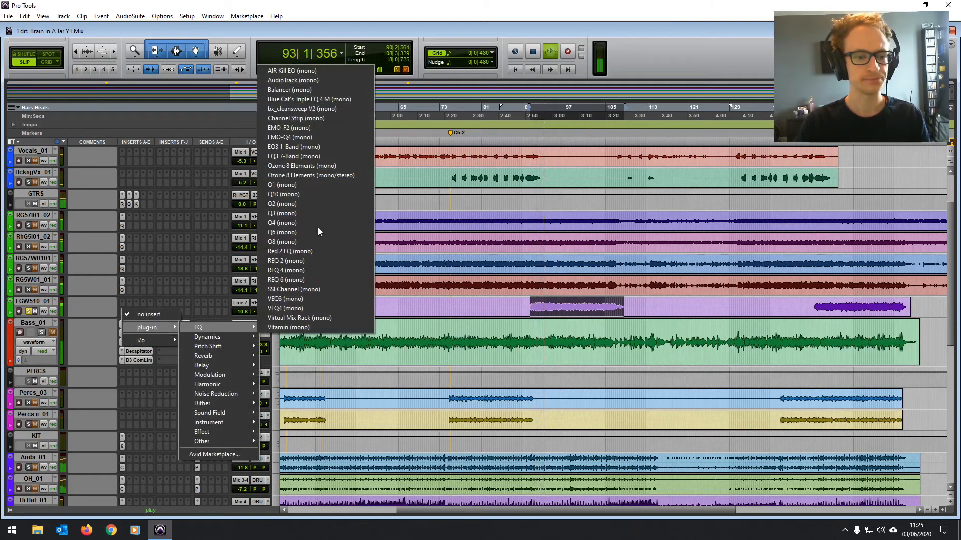
pyautogui.click(293, 156)
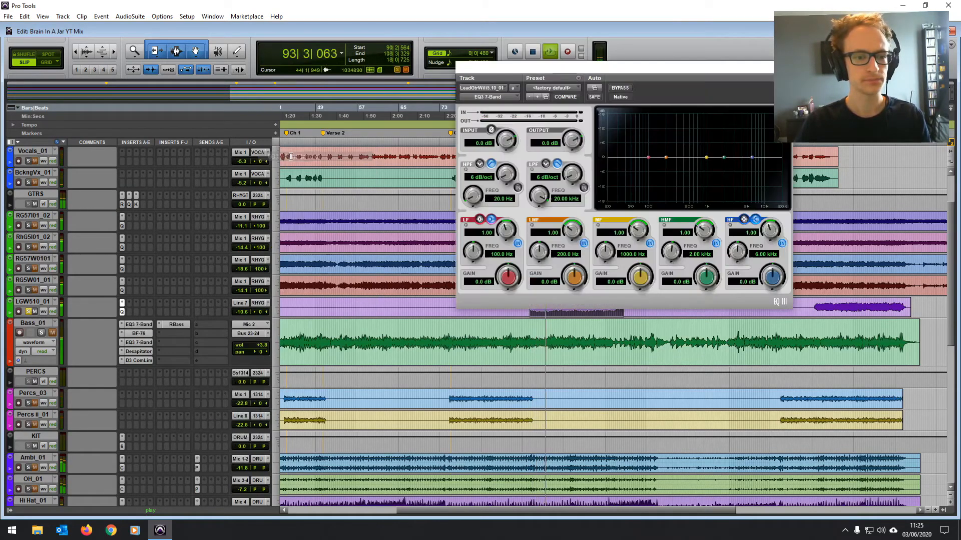
# Step: Enable the high-pass filter on the lead guitar EQ at 18 dB/oct and set it to about 196 Hz
pyautogui.click(518, 190)
pyautogui.moveTo(507, 174); pyautogui.dragTo(510, 129)
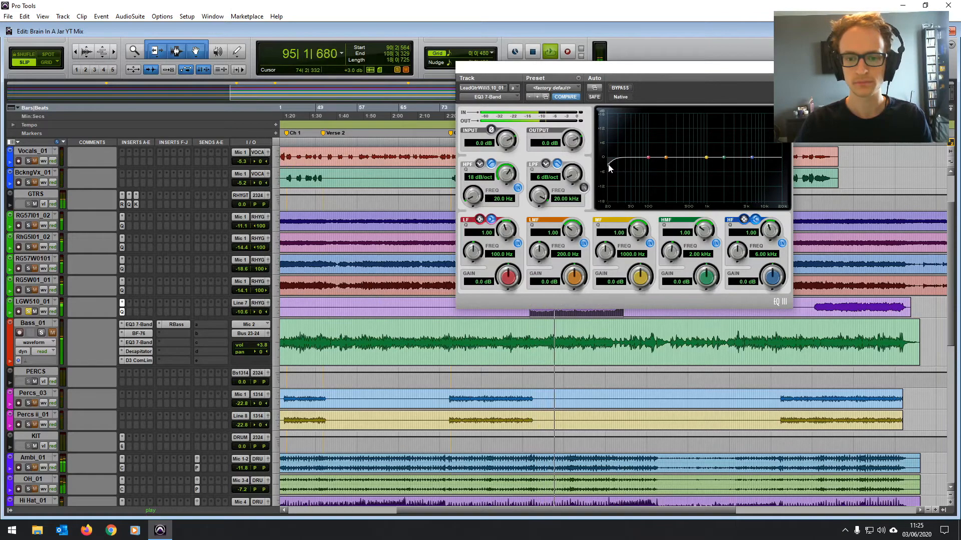
pyautogui.moveTo(609, 167); pyautogui.dragTo(666, 167)
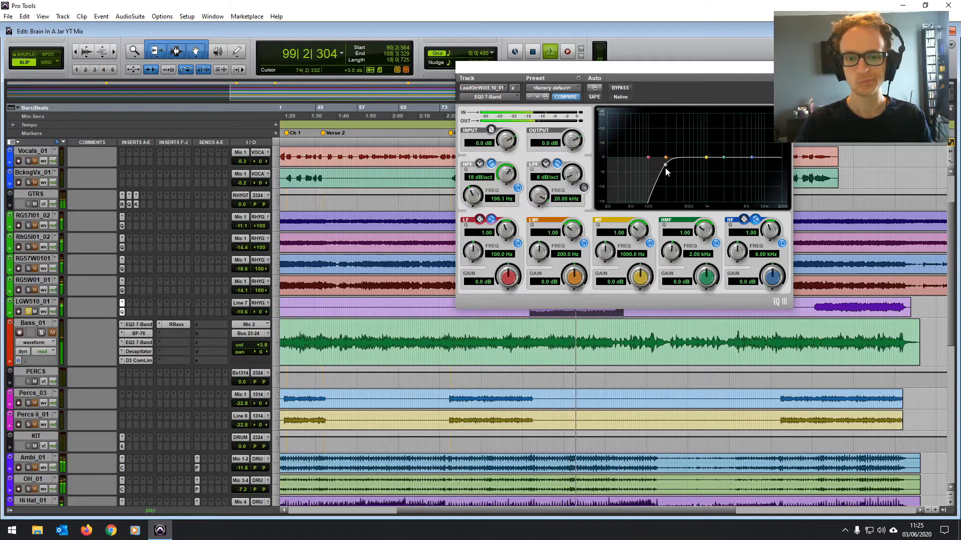
pyautogui.moveTo(665, 167); pyautogui.dragTo(664, 167)
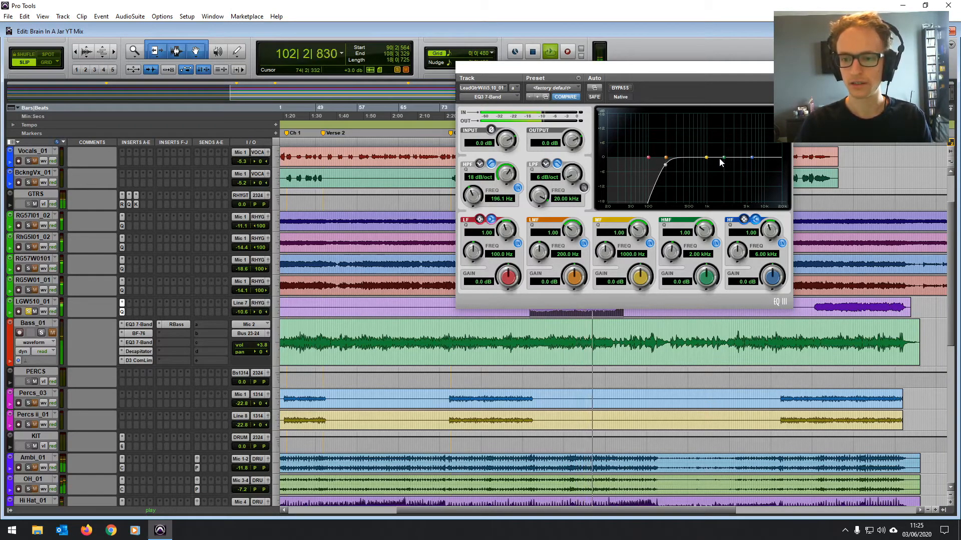
# Step: Cut the lead guitar EQ's MF band by 3.2 dB at about 835 Hz with Q 2.34, and stop playback
pyautogui.moveTo(693, 157)
pyautogui.mouseDown()
pyautogui.moveTo(685, 138)
pyautogui.moveTo(700, 135)
pyautogui.moveTo(696, 125)
pyautogui.moveTo(702, 170)
pyautogui.mouseUp()
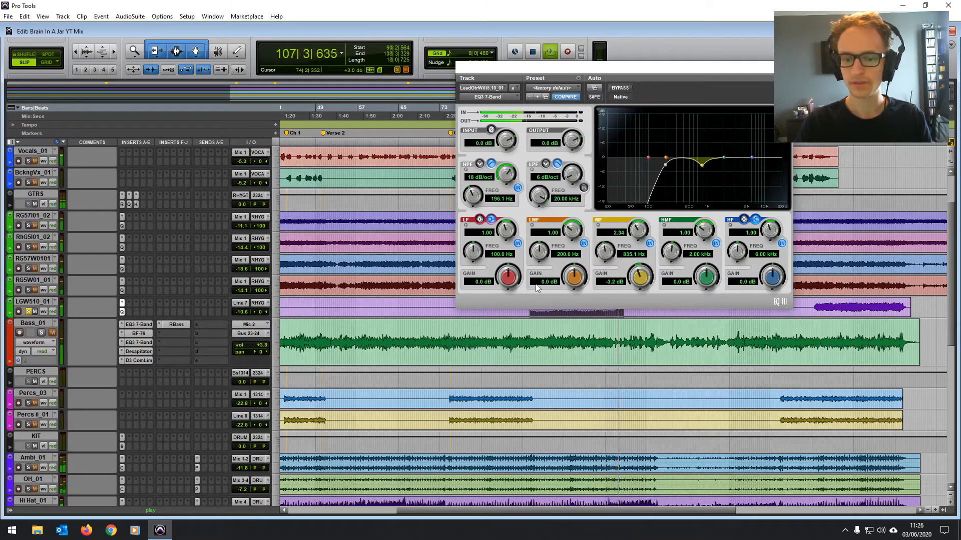
pyautogui.press('space')
pyautogui.click(784, 67)
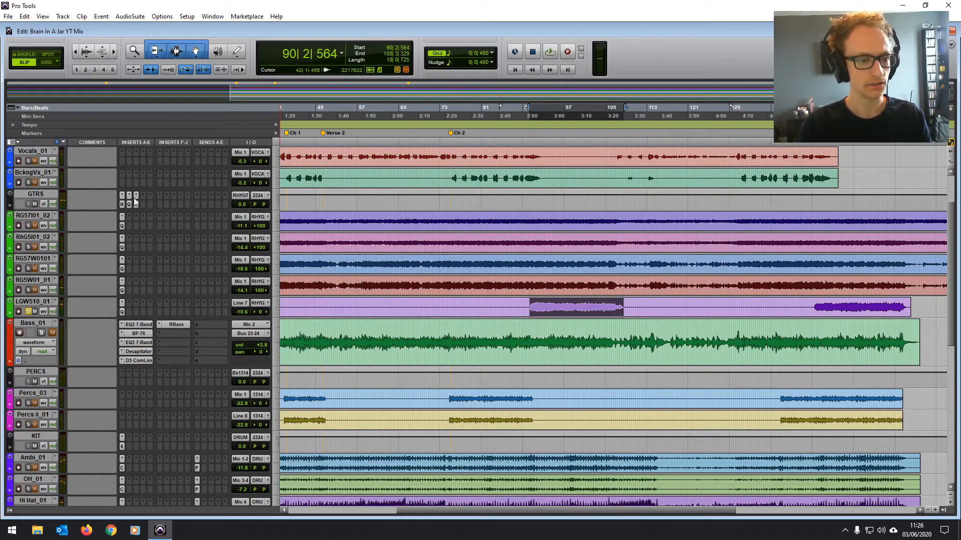
# Step: Play the lead guitar part and check the attenuation of Renaissance Axx on GTRS
pyautogui.press('space')
pyautogui.click(122, 204)
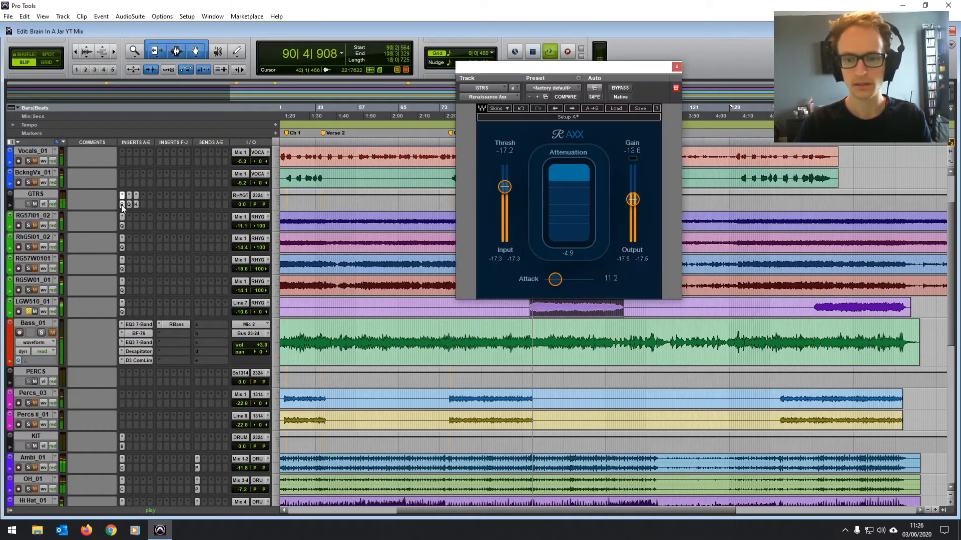
pyautogui.click(676, 67)
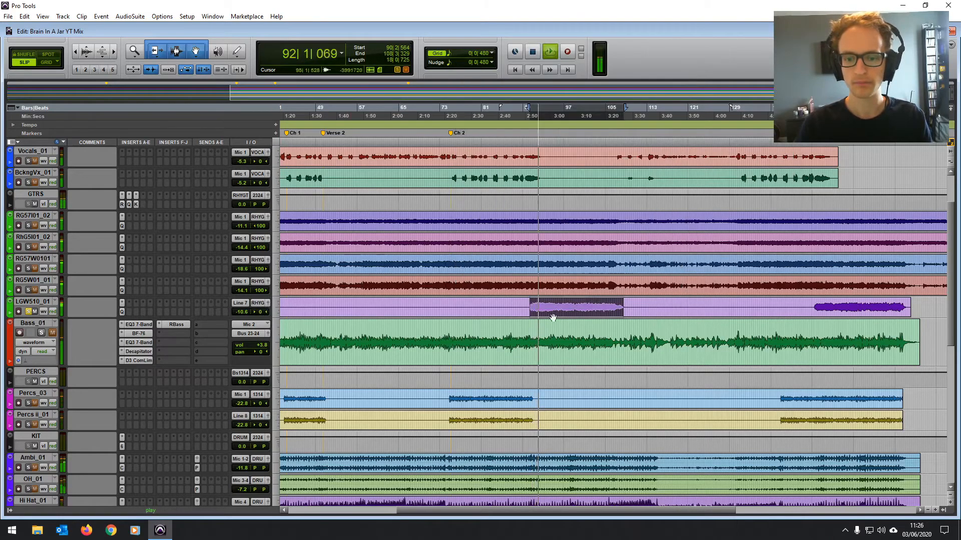
pyautogui.press('space')
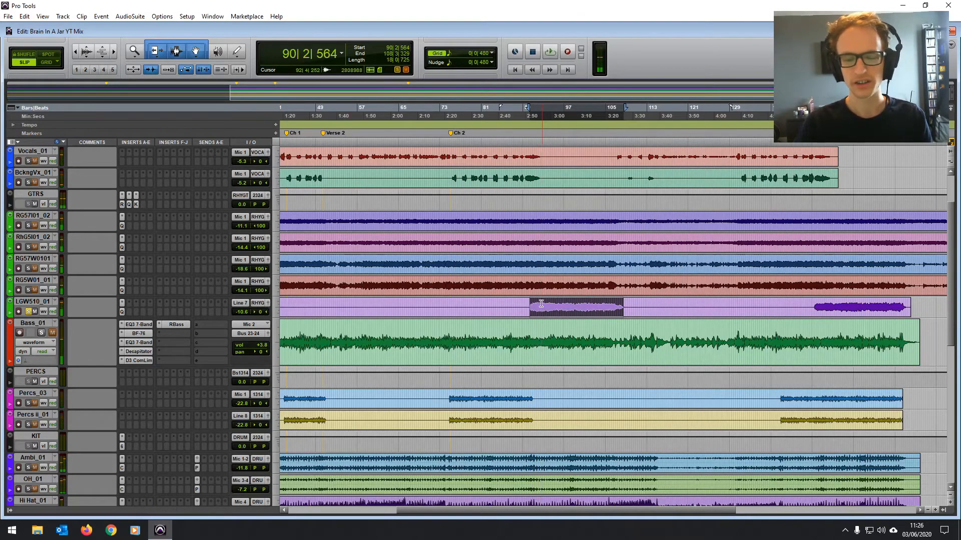
# Step: Play the first lead part soloed together with the rhythm guitars and raise LGW510_01's volume to -8.8 dB
pyautogui.moveTo(529, 307); pyautogui.dragTo(625, 307)
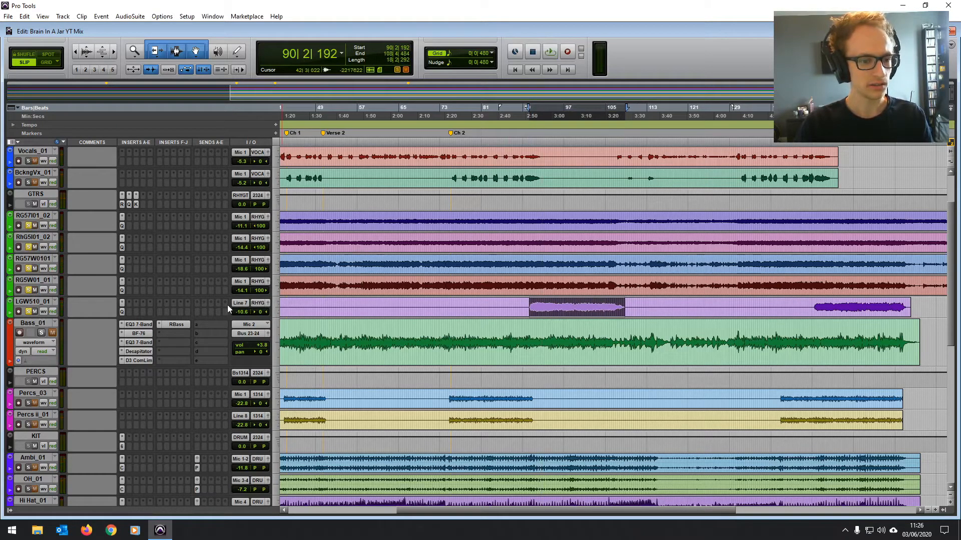
pyautogui.press('space')
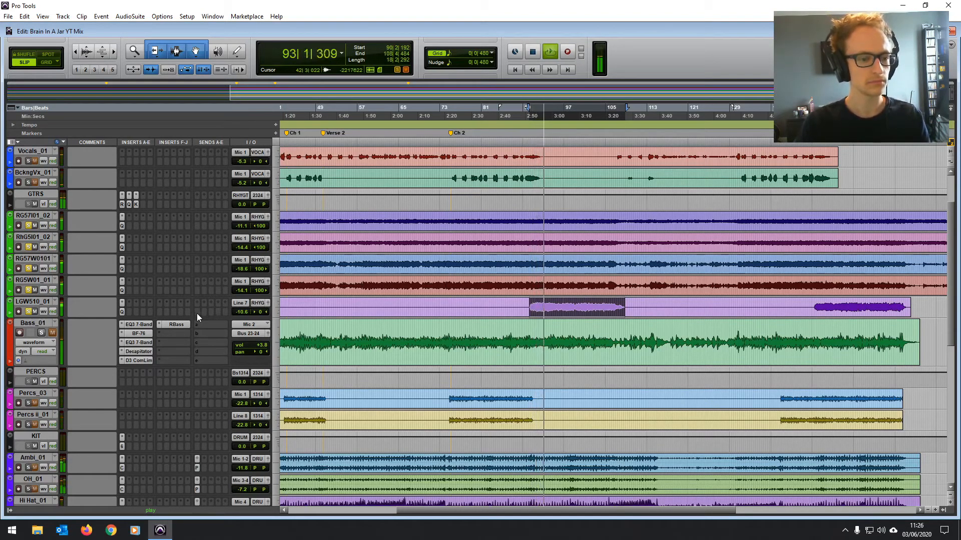
pyautogui.hotkey('ctrl', '=')
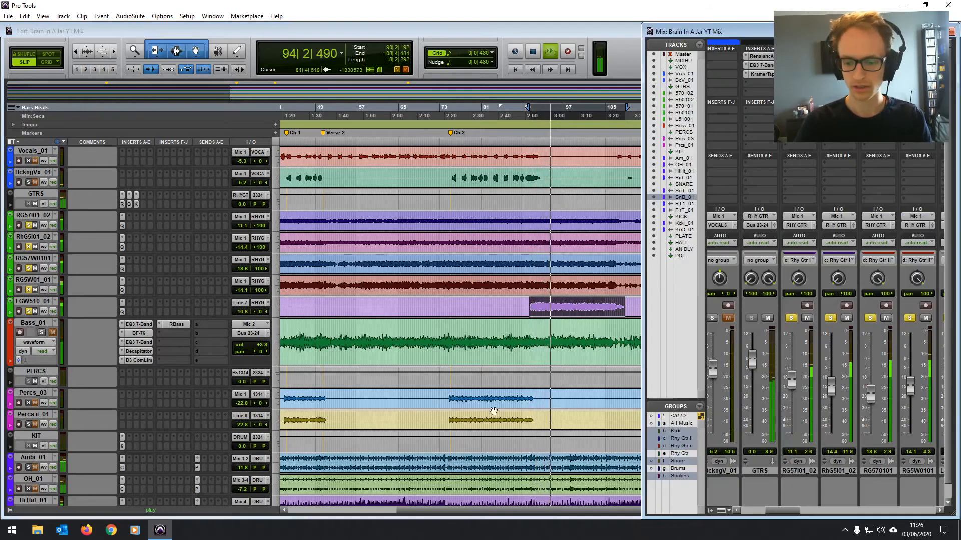
pyautogui.click(241, 310)
pyautogui.moveTo(241, 312); pyautogui.dragTo(240, 300)
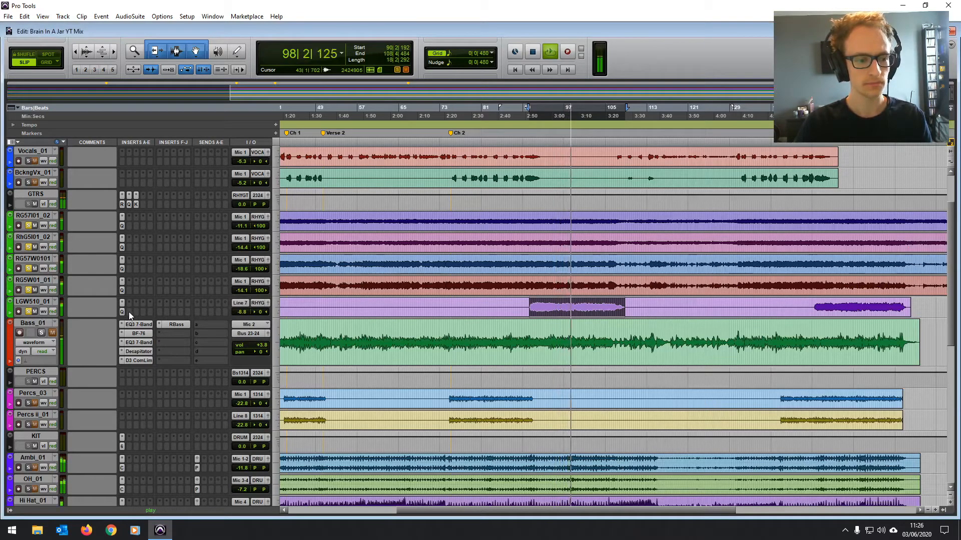
# Step: Boost the lead guitar EQ's HMF band by 2.1 dB at 6.58 kHz
pyautogui.click(122, 310)
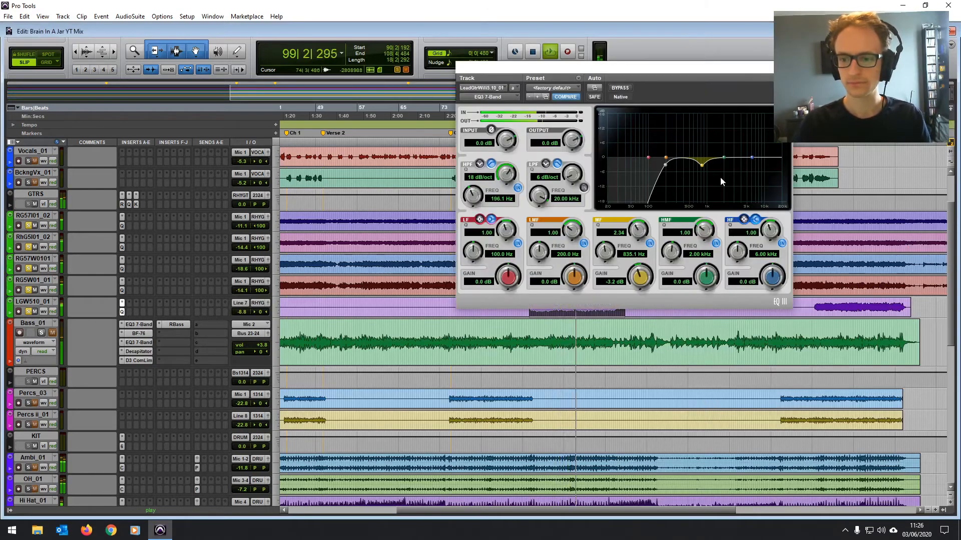
pyautogui.moveTo(724, 157); pyautogui.dragTo(754, 152)
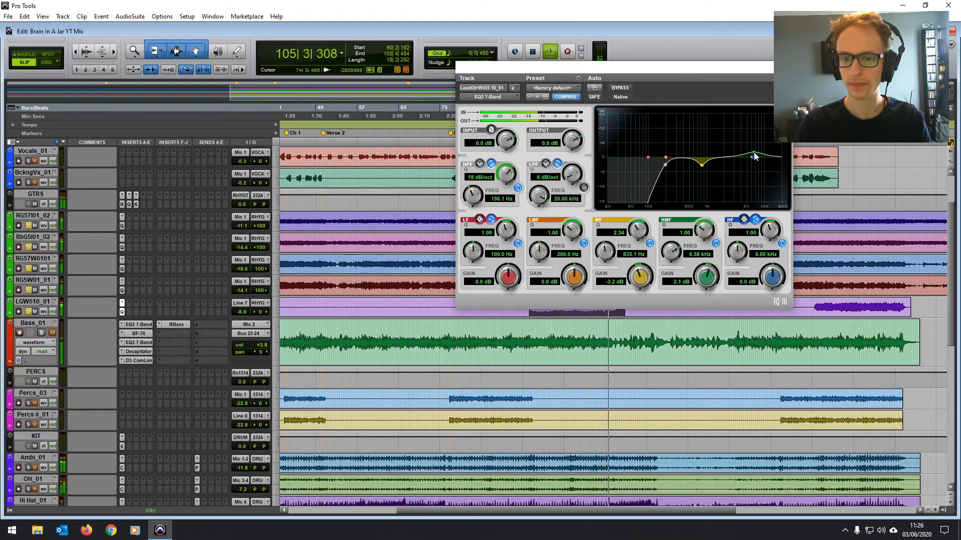
pyautogui.moveTo(754, 152); pyautogui.dragTo(754, 153)
pyautogui.click(786, 67)
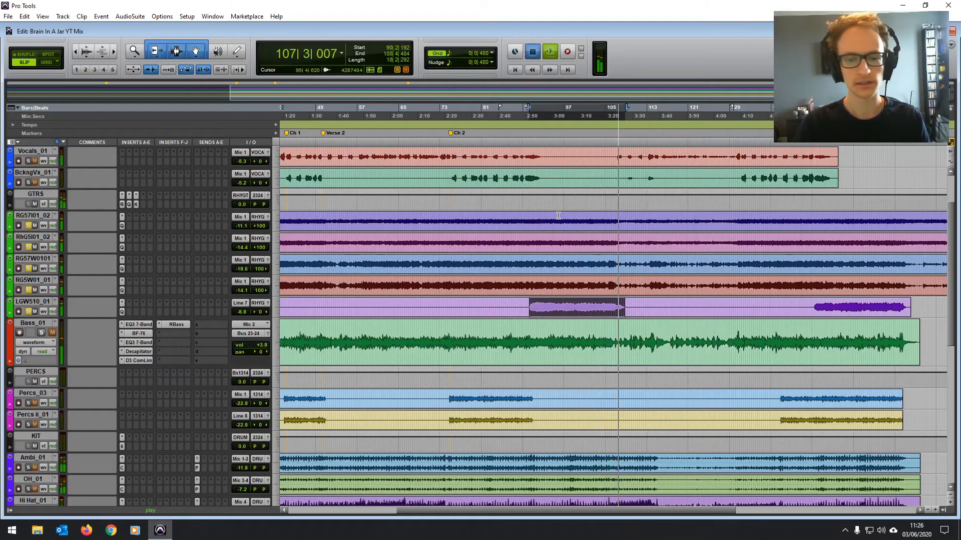
# Step: Clear the guitar solos and play the full mix from Ch 2 to the end of the first lead part
pyautogui.press('space')
pyautogui.click(532, 221)
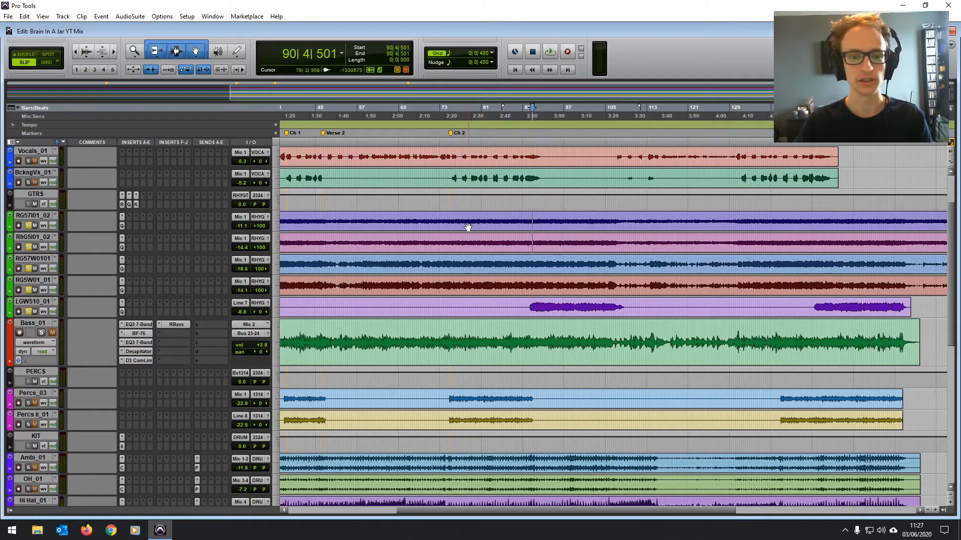
pyautogui.moveTo(448, 219); pyautogui.dragTo(625, 221)
pyautogui.press('space')
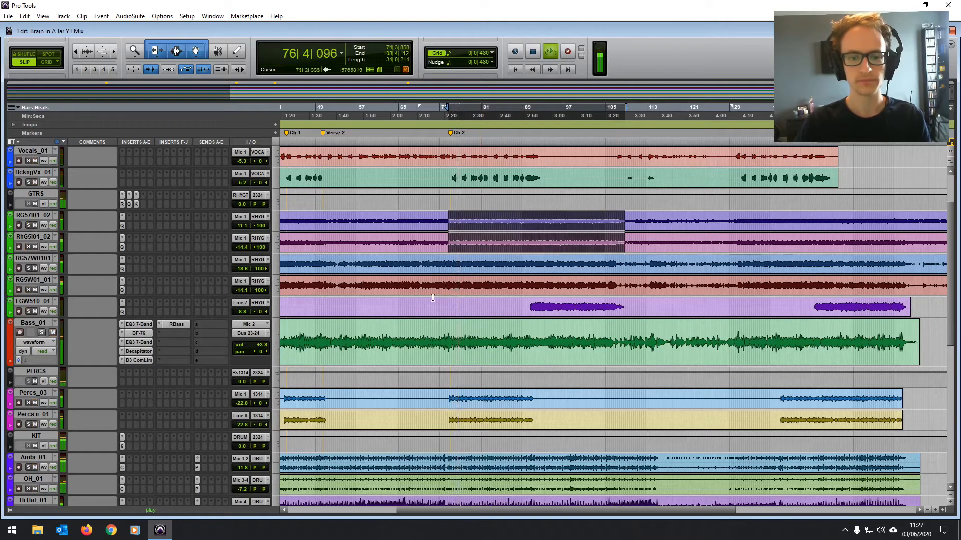
# Step: Restart playback at the first lead part and raise LGW510_01's volume to -7.9 dB in the full mix
pyautogui.scroll(3, 38, 157)
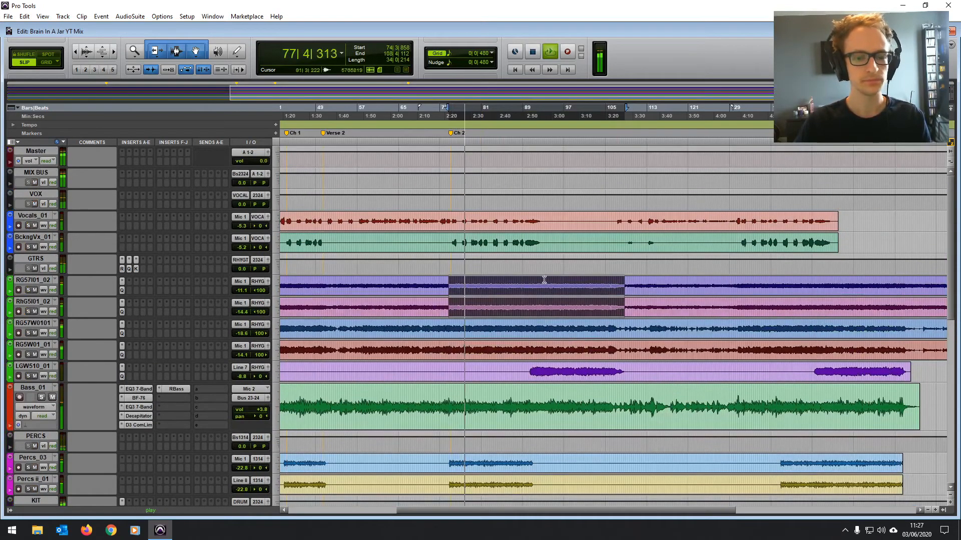
pyautogui.click(571, 296)
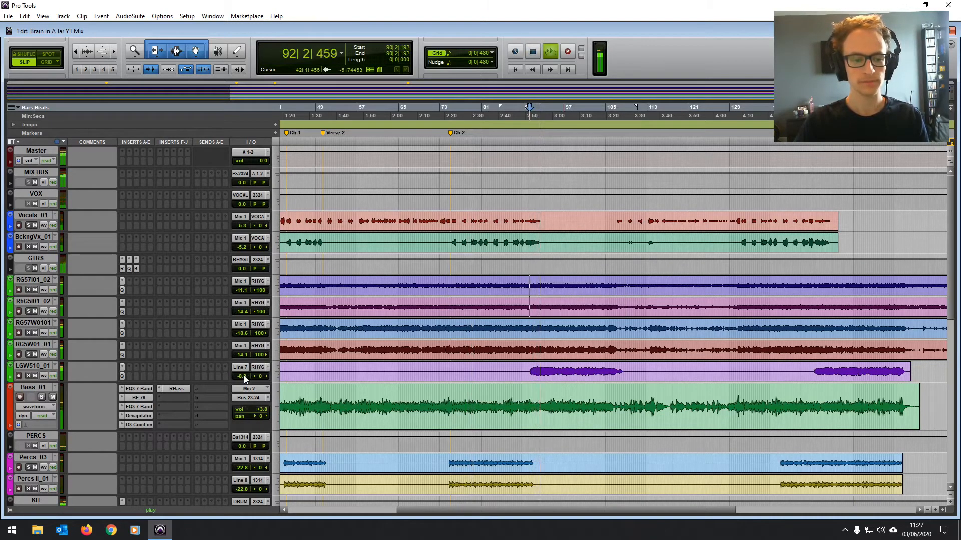
pyautogui.moveTo(244, 376); pyautogui.dragTo(244, 370)
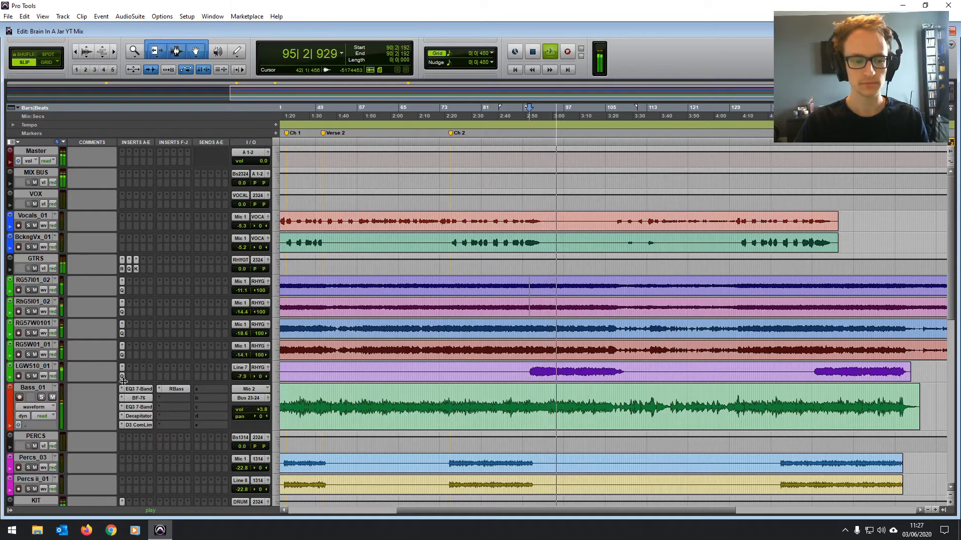
# Step: Set the lead guitar EQ's HMF band to a 7.4 dB boost at 5.08 kHz with Q 2.27
pyautogui.click(121, 370)
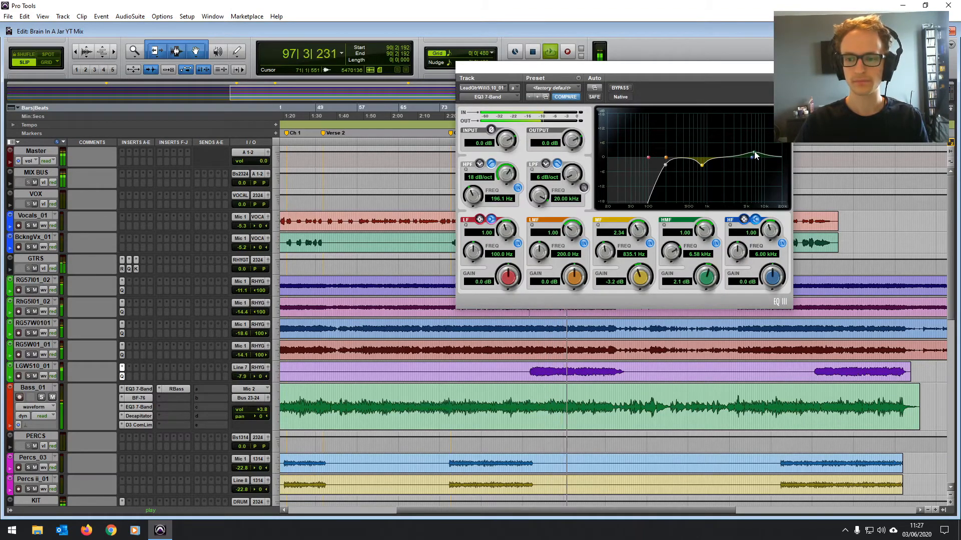
pyautogui.moveTo(756, 156)
pyautogui.mouseDown()
pyautogui.moveTo(742, 137)
pyautogui.moveTo(748, 144)
pyautogui.mouseUp()
pyautogui.moveTo(752, 150); pyautogui.dragTo(746, 143)
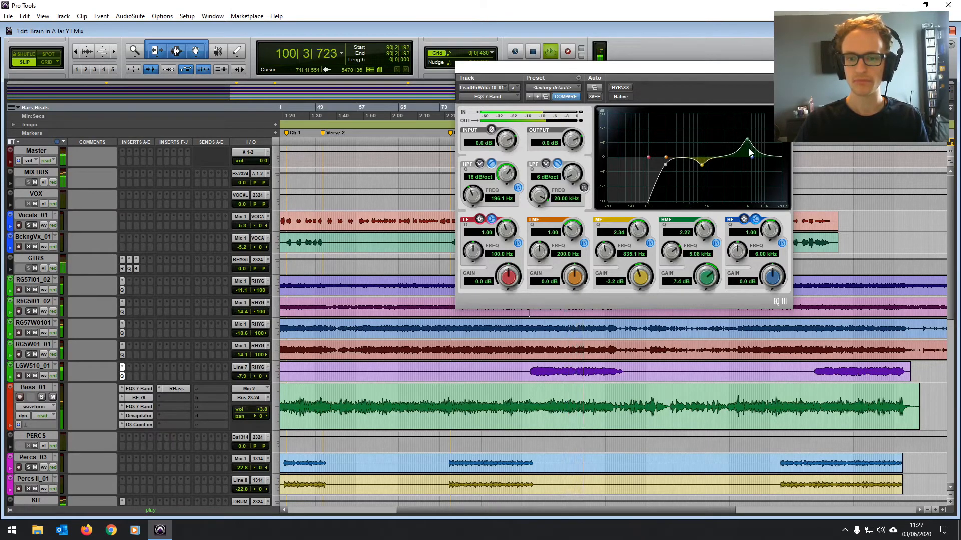
# Step: Lower the lead guitar EQ's output to -1.8 dB, and stop playback with the cursor returned to Ch 2
pyautogui.moveTo(572, 146); pyautogui.dragTo(575, 172)
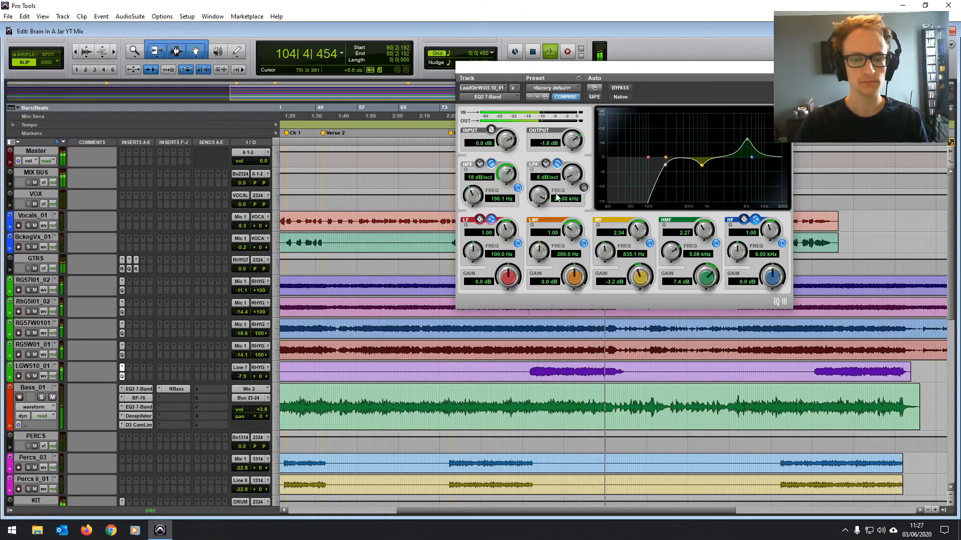
pyautogui.click(784, 67)
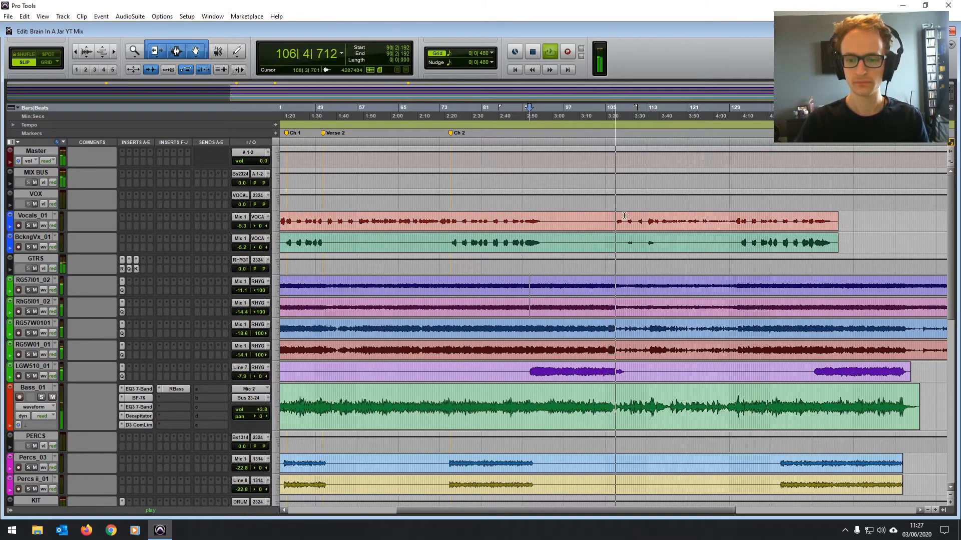
pyautogui.press('space')
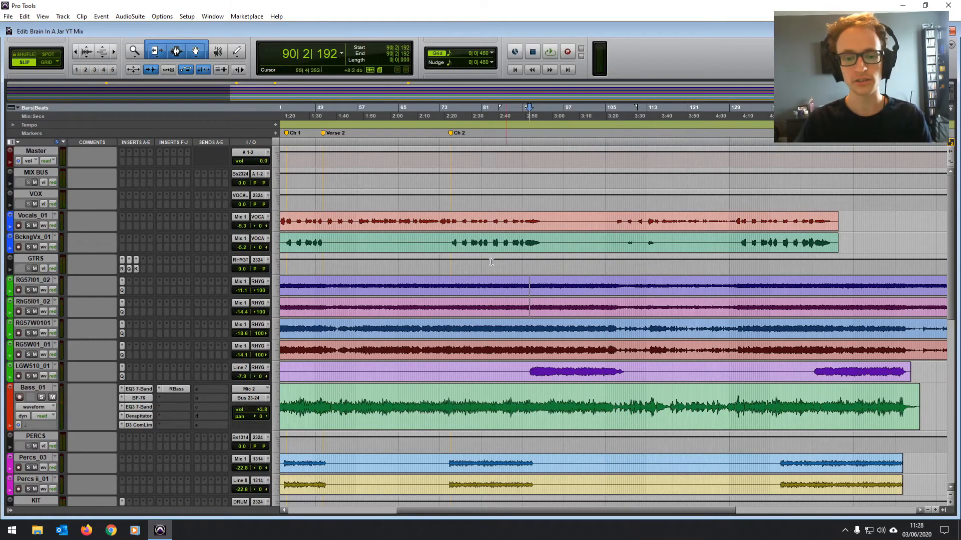
pyautogui.click(452, 281)
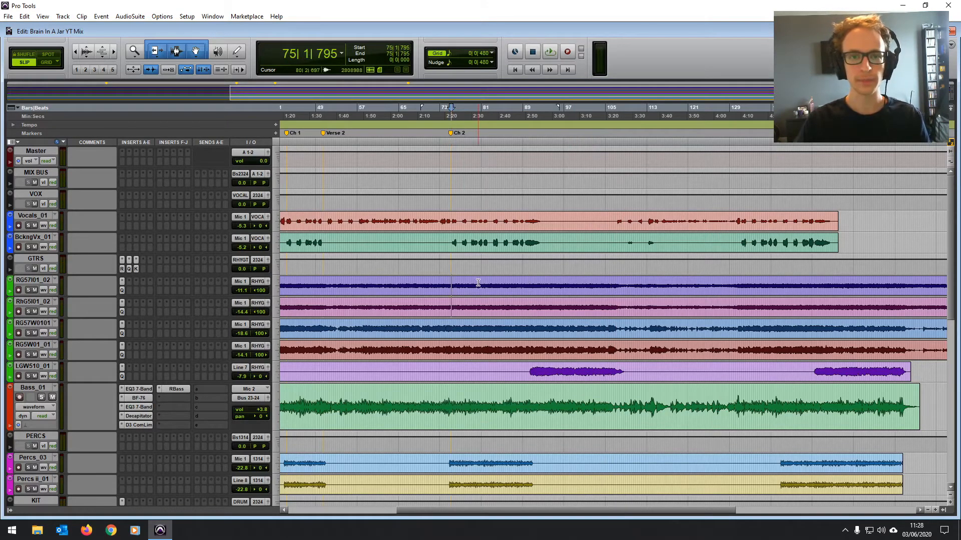
# Step: Examine the drum tracks' sends and the TrueVerb reverb settings on the HALL track
pyautogui.scroll(-5, 501, 348)
pyautogui.scroll(-9, 501, 349)
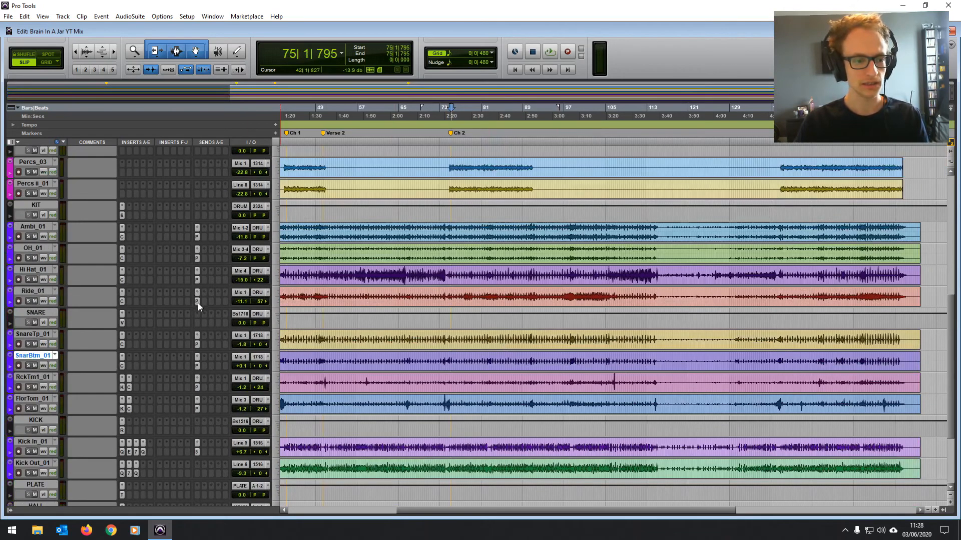
pyautogui.click(197, 301)
pyautogui.click(197, 302)
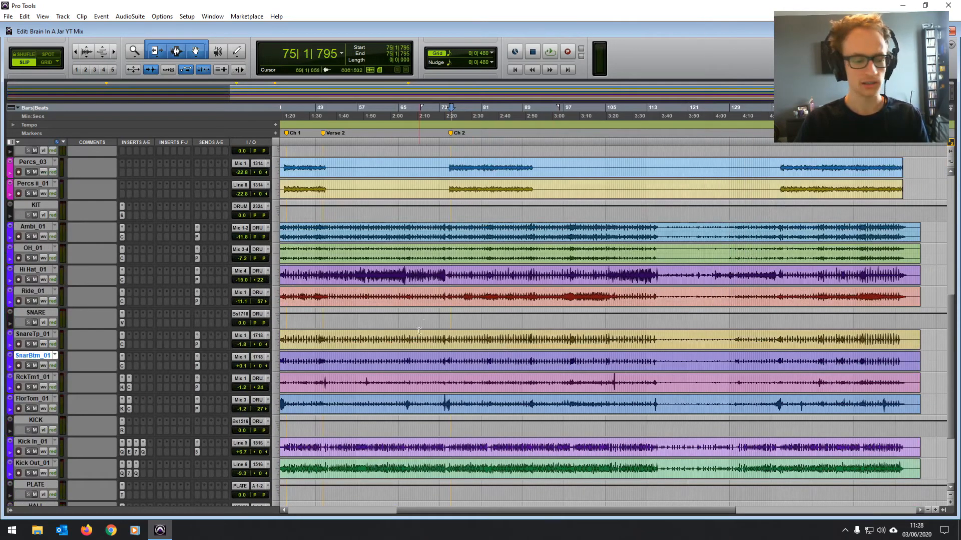
pyautogui.scroll(-5, 420, 331)
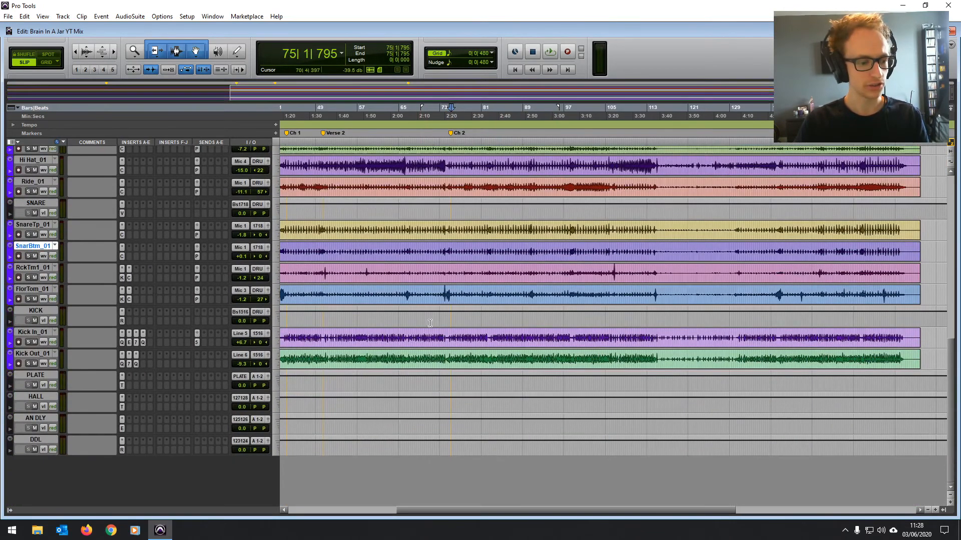
pyautogui.click(124, 406)
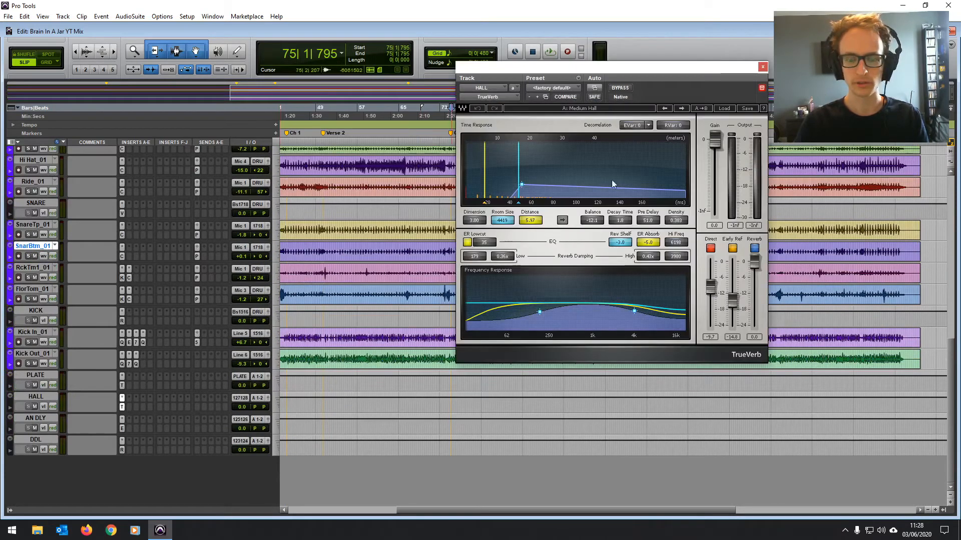
pyautogui.click(762, 66)
pyautogui.scroll(2, 536, 286)
pyautogui.scroll(9, 537, 286)
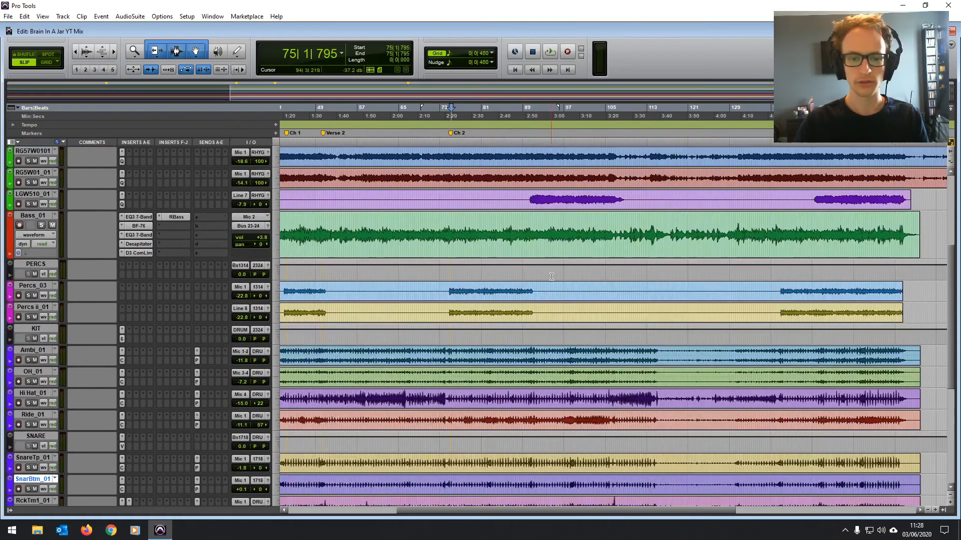
pyautogui.scroll(-8, 534, 372)
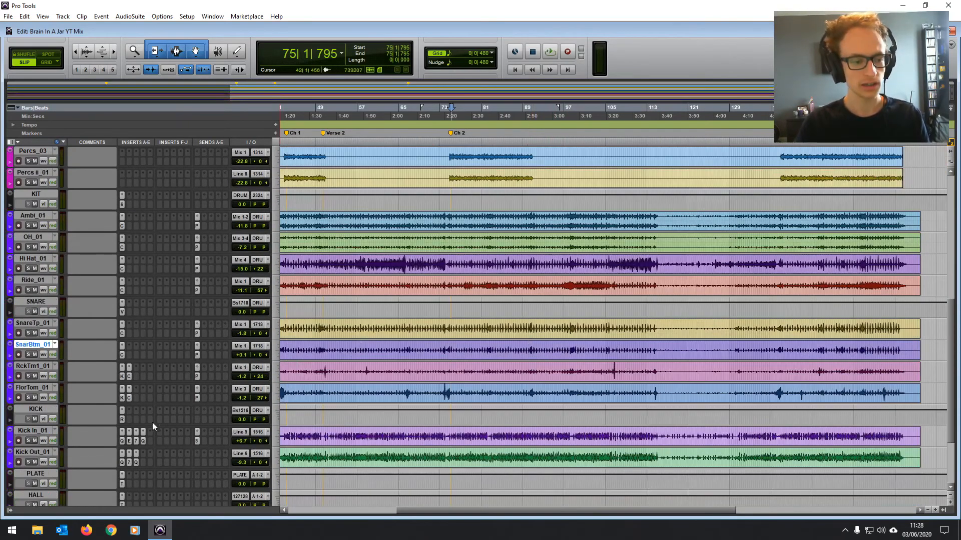
pyautogui.scroll(-3, 526, 342)
pyautogui.scroll(10, 540, 286)
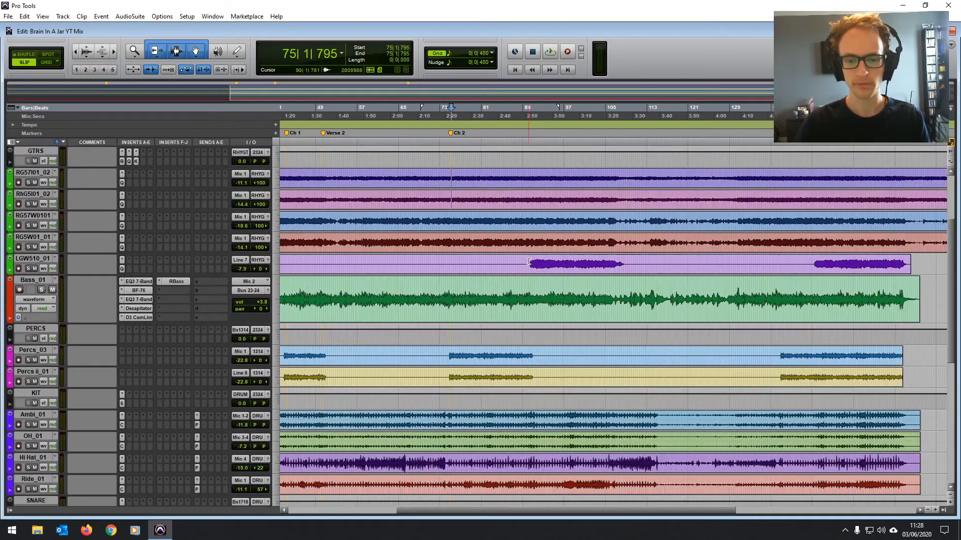
pyautogui.moveTo(528, 263); pyautogui.dragTo(625, 264)
pyautogui.click(200, 271)
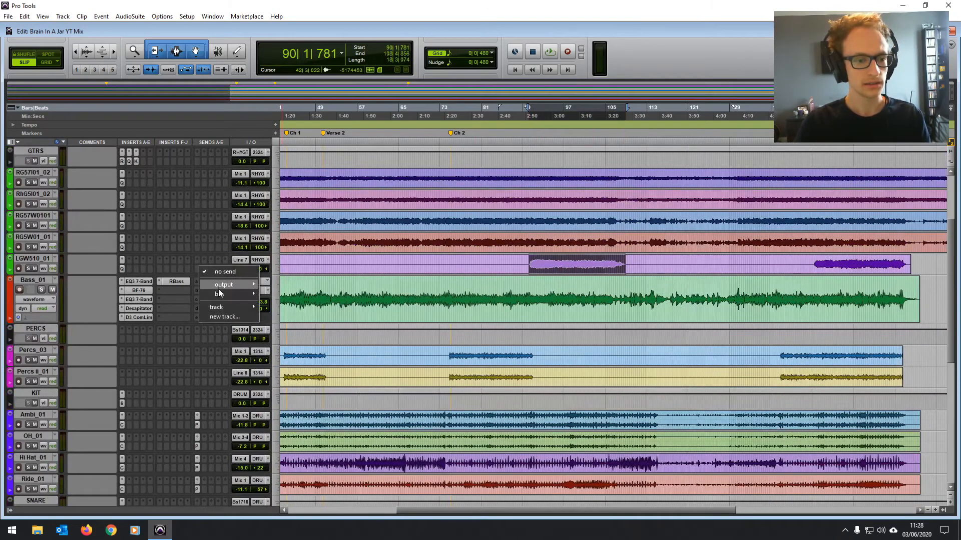
pyautogui.moveTo(218, 293)
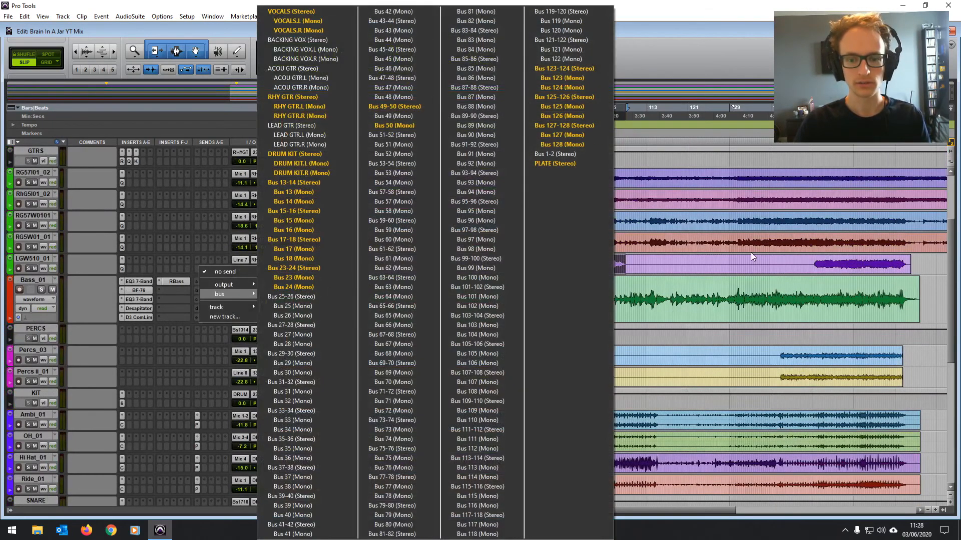
pyautogui.click(561, 116)
# Step: Check the HALL track's input bus and assign LGW510_01's send A to Bus 127-128
pyautogui.scroll(-10, 360, 418)
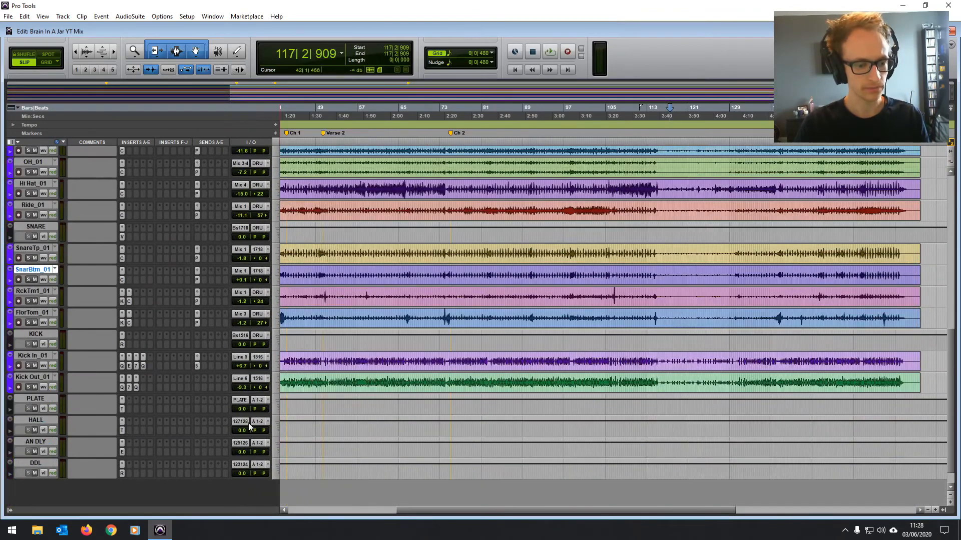
pyautogui.scroll(10, 248, 422)
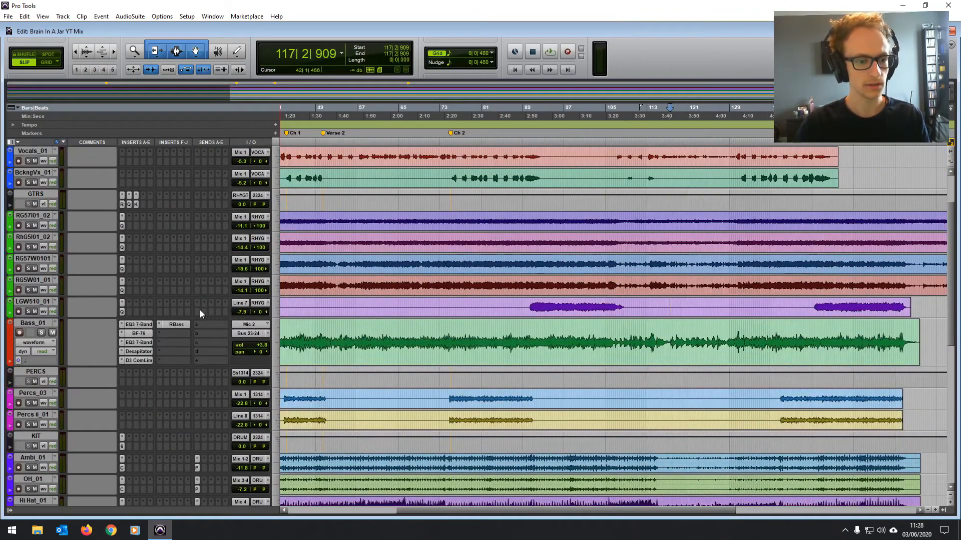
pyautogui.click(199, 311)
pyautogui.moveTo(223, 335)
pyautogui.click(595, 124)
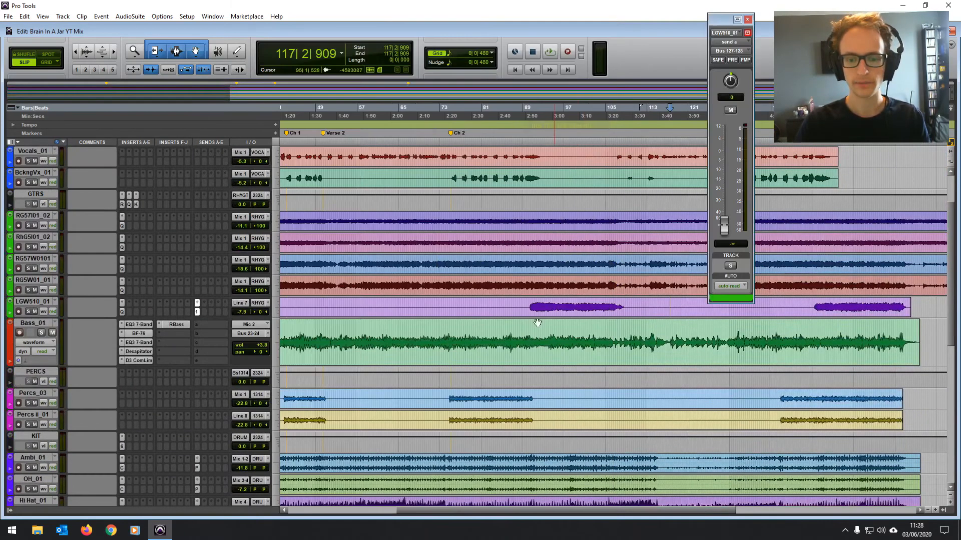
# Step: Play the first lead part with LGW510_01 soloed and raise its Bus 127-128 send to about -1.4 dB
pyautogui.click(533, 311)
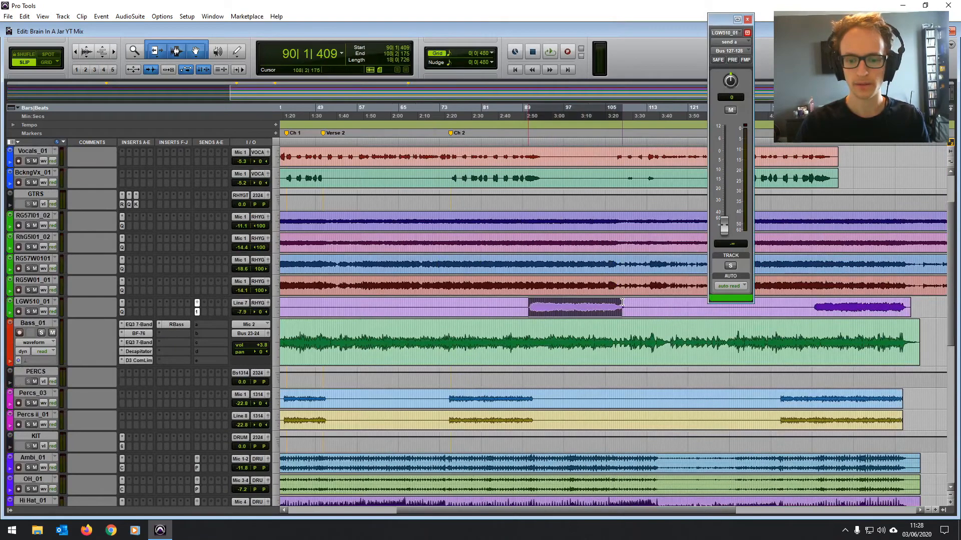
pyautogui.click(28, 311)
pyautogui.press('space')
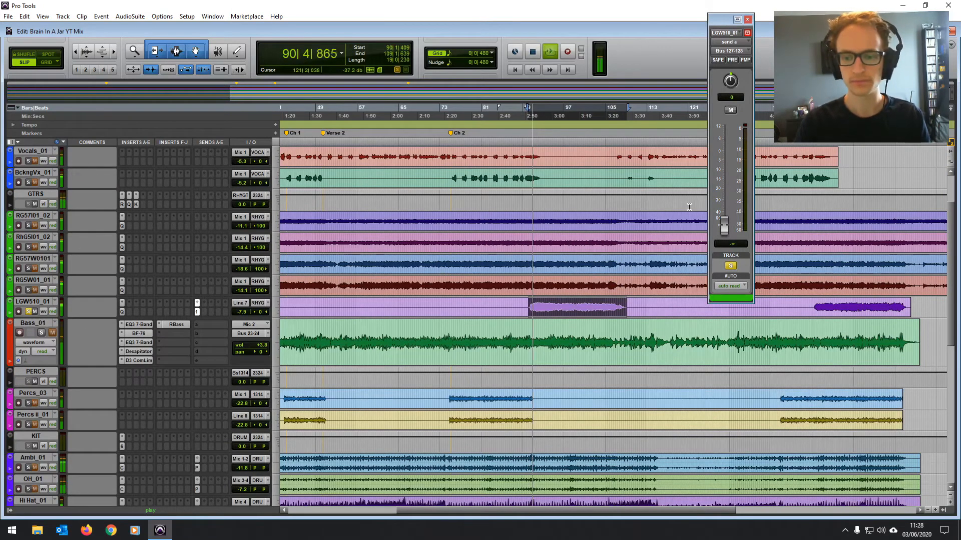
pyautogui.moveTo(724, 226); pyautogui.dragTo(727, 156)
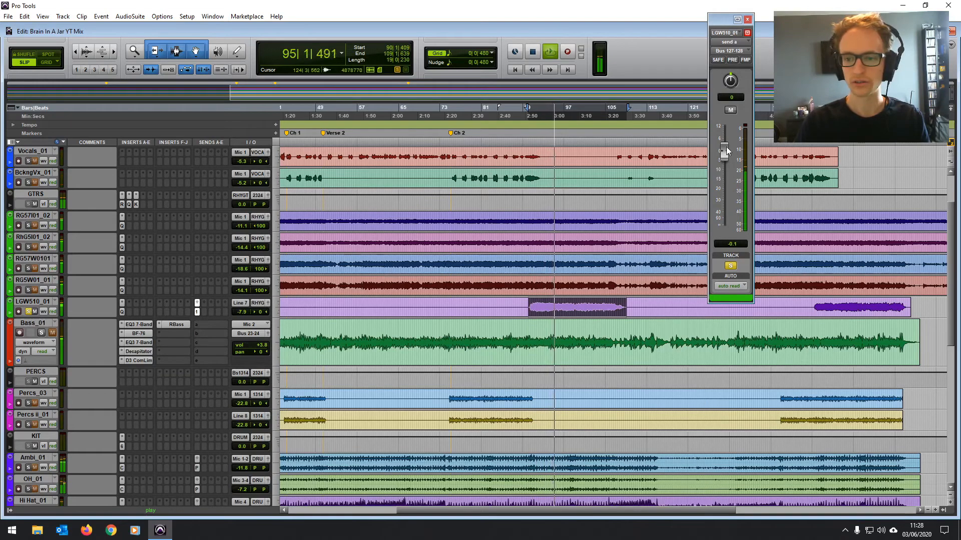
pyautogui.moveTo(725, 146); pyautogui.dragTo(726, 156)
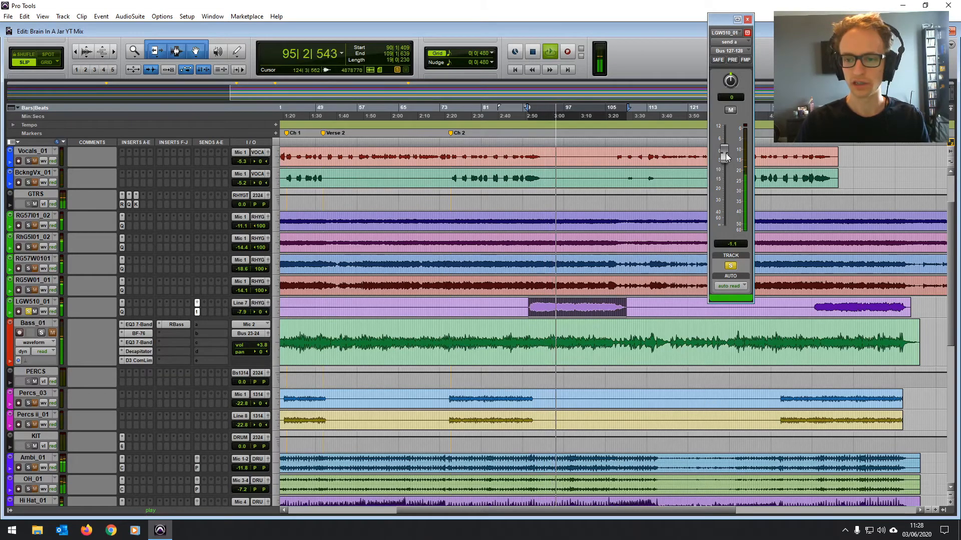
# Step: Clear the lead guitar's solo and set its reverb send to +0.2 dB against the full mix
pyautogui.click(28, 311)
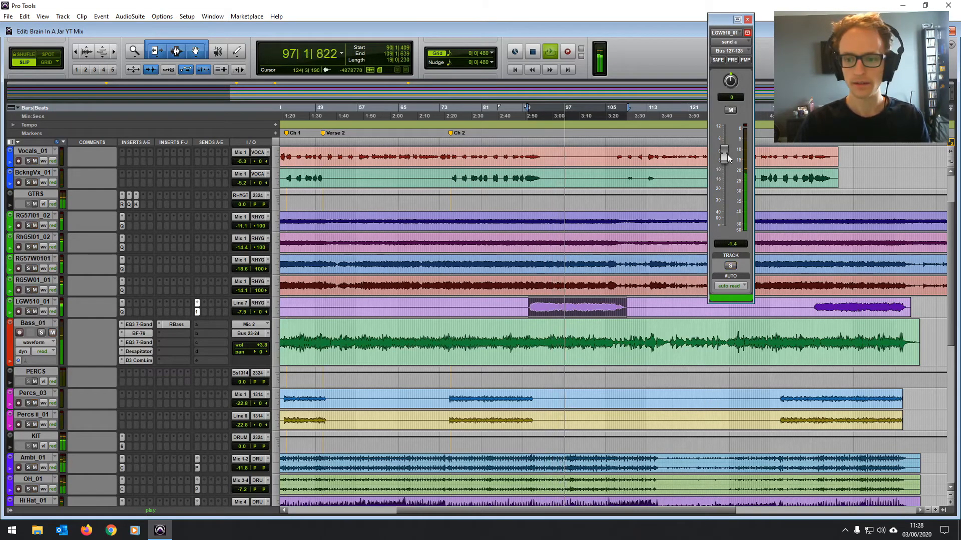
pyautogui.moveTo(726, 152)
pyautogui.mouseDown()
pyautogui.moveTo(725, 131)
pyautogui.moveTo(726, 149)
pyautogui.mouseUp()
pyautogui.press('space')
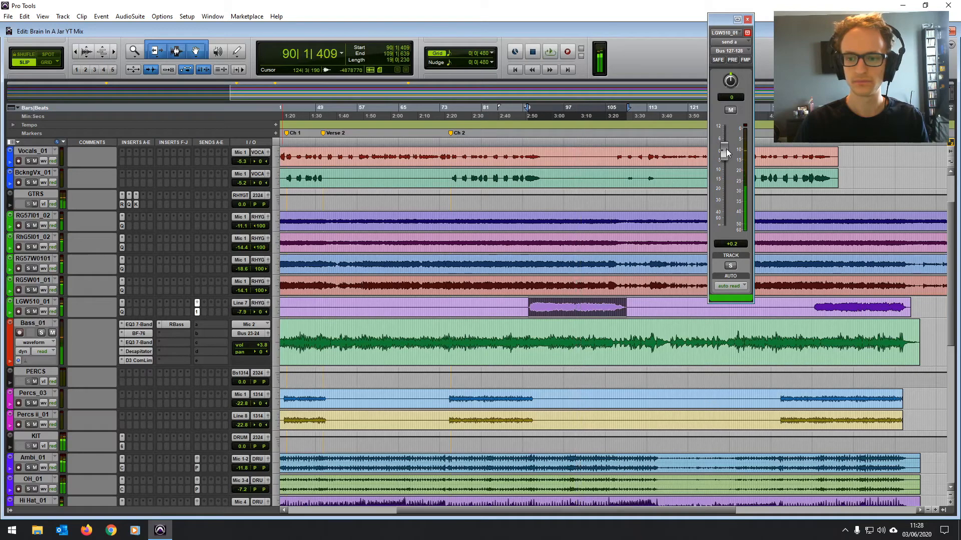
# Step: Play the section from Ch 2 and copy the lead guitar's Bus 127-128 send to all four rhythm guitar tracks
pyautogui.moveTo(446, 218); pyautogui.dragTo(634, 245)
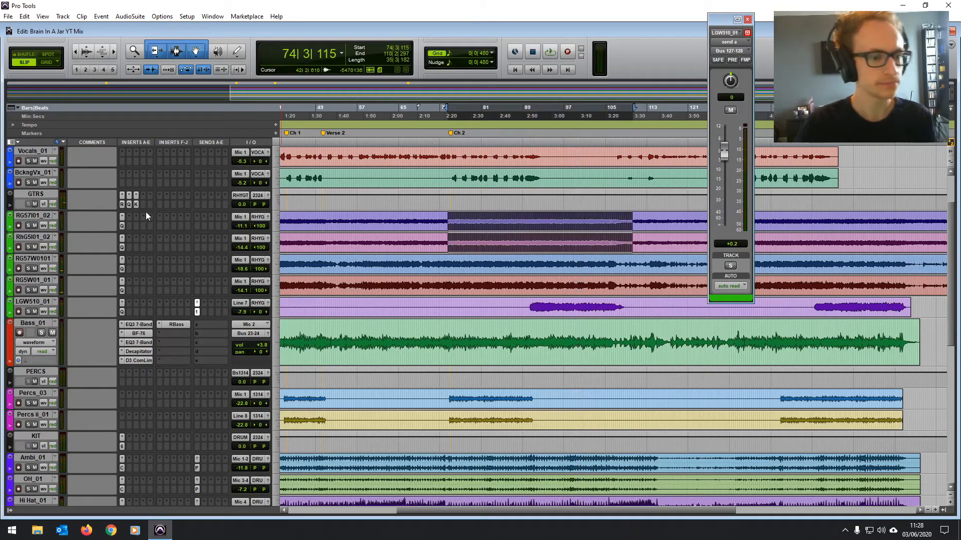
pyautogui.press('space')
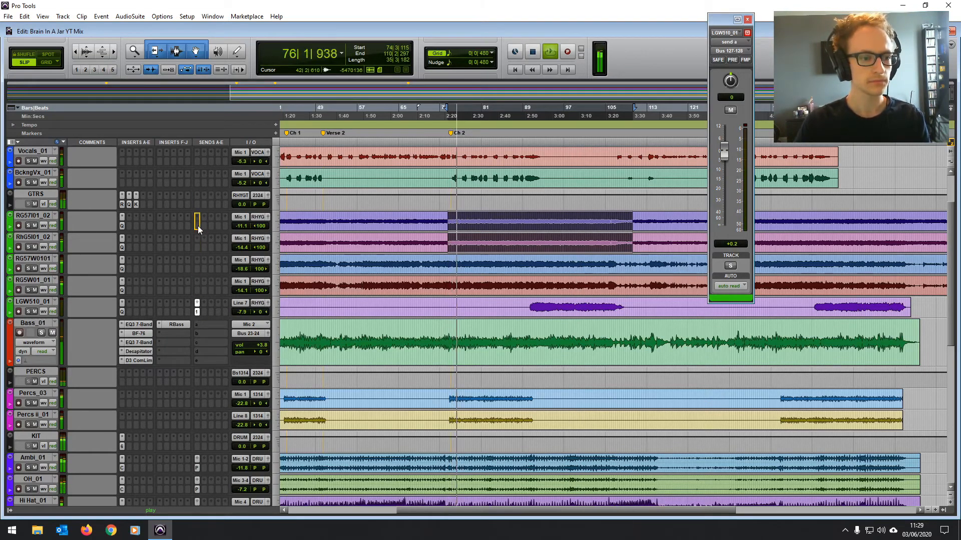
pyautogui.moveTo(198, 225); pyautogui.dragTo(198, 244)
pyautogui.moveTo(198, 245); pyautogui.dragTo(198, 289)
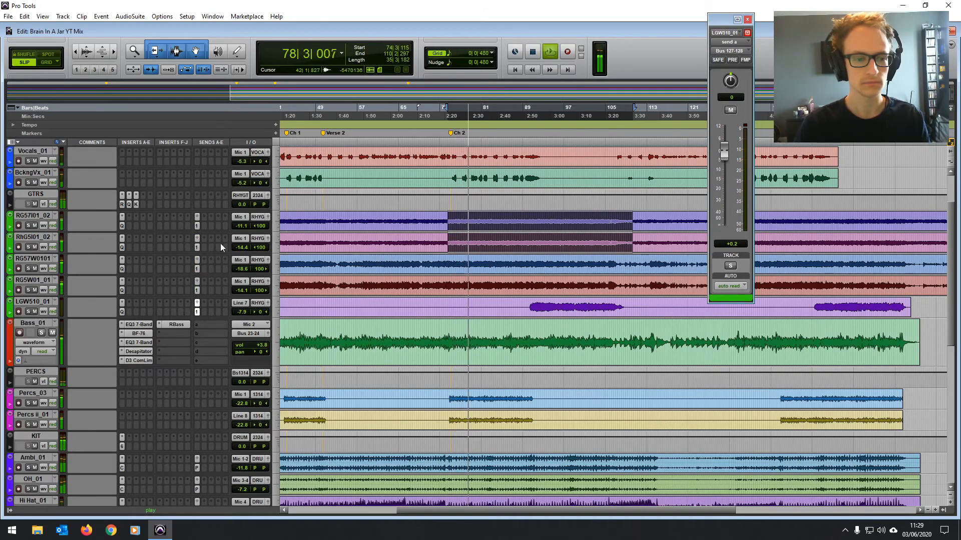
# Step: Solo the four rhythm guitars and set RG57I01_02's Bus 127-128 send level to -1.0 dB
pyautogui.moveTo(28, 225); pyautogui.dragTo(28, 290)
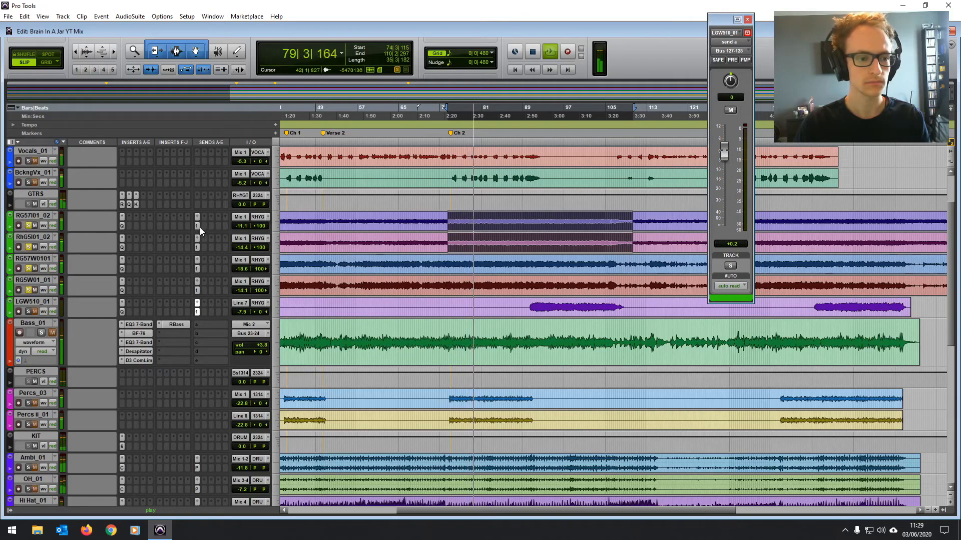
pyautogui.click(197, 225)
pyautogui.click(731, 244)
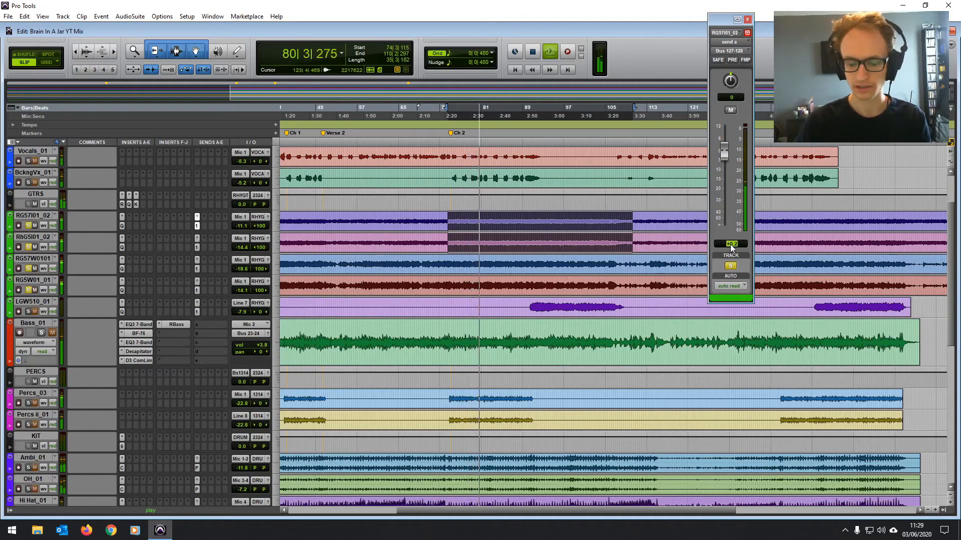
pyautogui.write('-1')
pyautogui.press('Return')
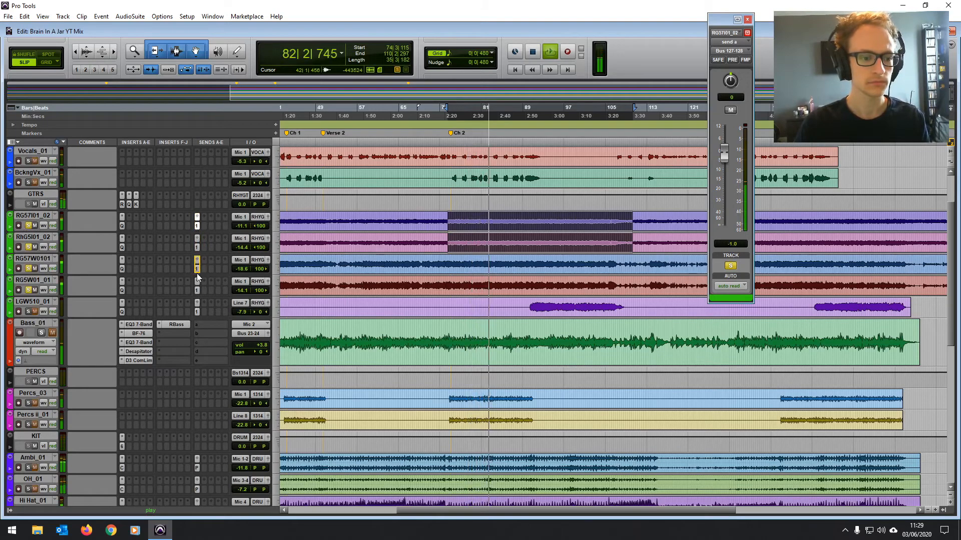
# Step: Copy RG57I01_02's send setting to the other rhythm guitars, and clear their solos to hear the section in the full mix
pyautogui.press('space')
pyautogui.press('space')
pyautogui.click(731, 266)
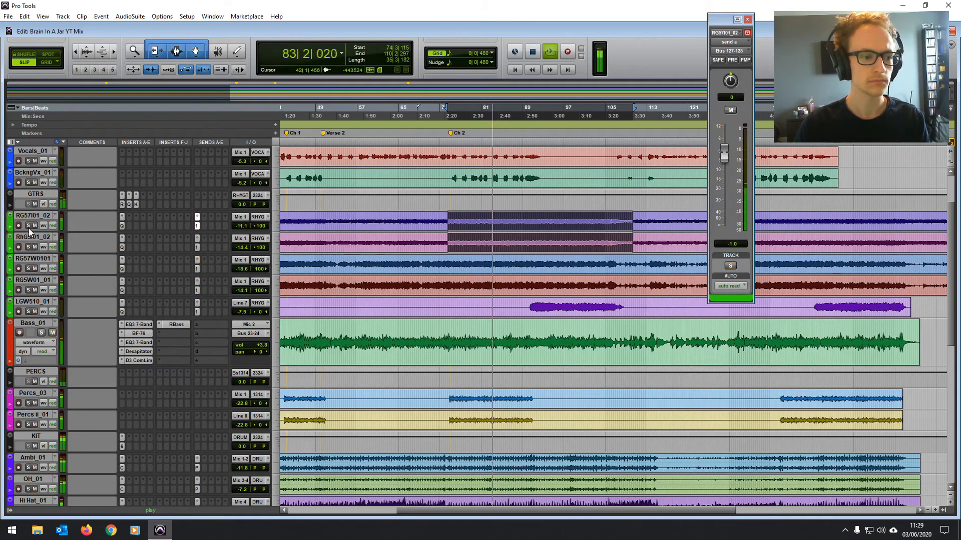
pyautogui.click(748, 19)
pyautogui.press('space')
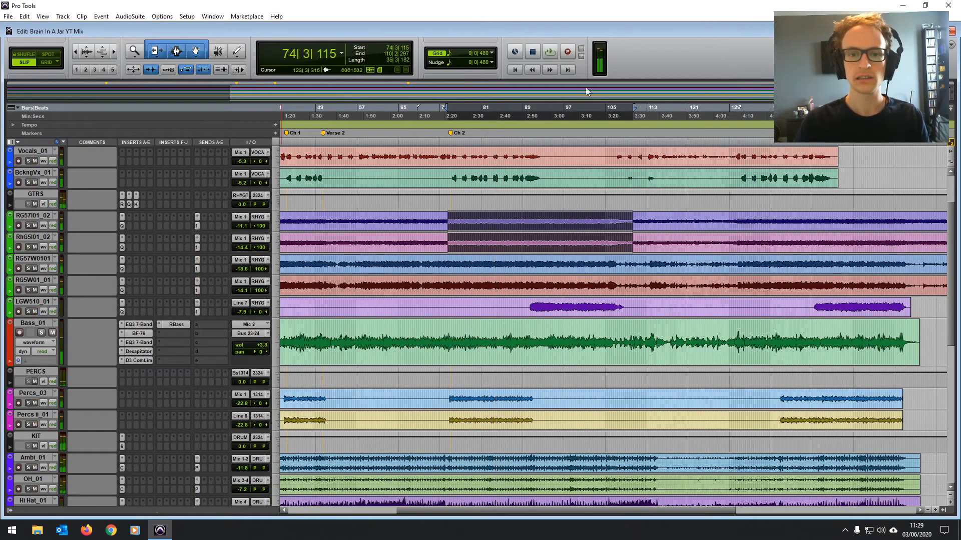
# Step: Play the guitar intro from bar 2 and compare it with the reverb sends of RG57I01_02 and RhG5I01_02 muted and unmuted
pyautogui.click(513, 70)
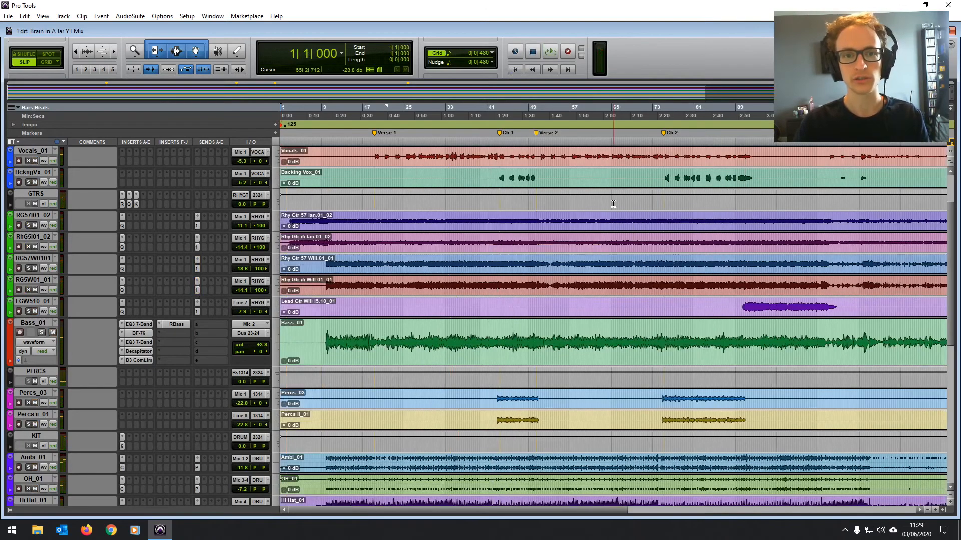
pyautogui.click(289, 216)
pyautogui.press('space')
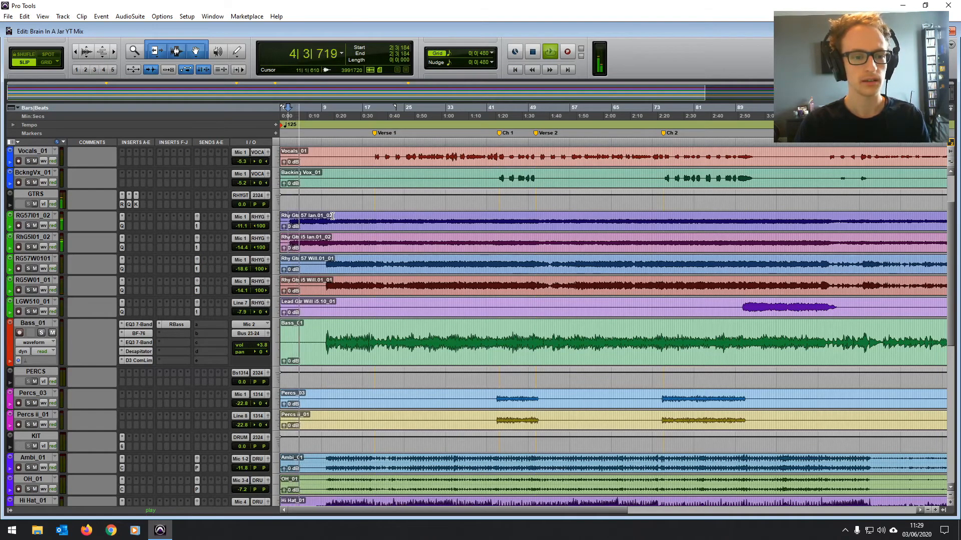
pyautogui.keyDown('ctrl'); pyautogui.click(197, 227); pyautogui.keyUp('ctrl')
pyautogui.keyDown('ctrl'); pyautogui.click(197, 248); pyautogui.keyUp('ctrl')
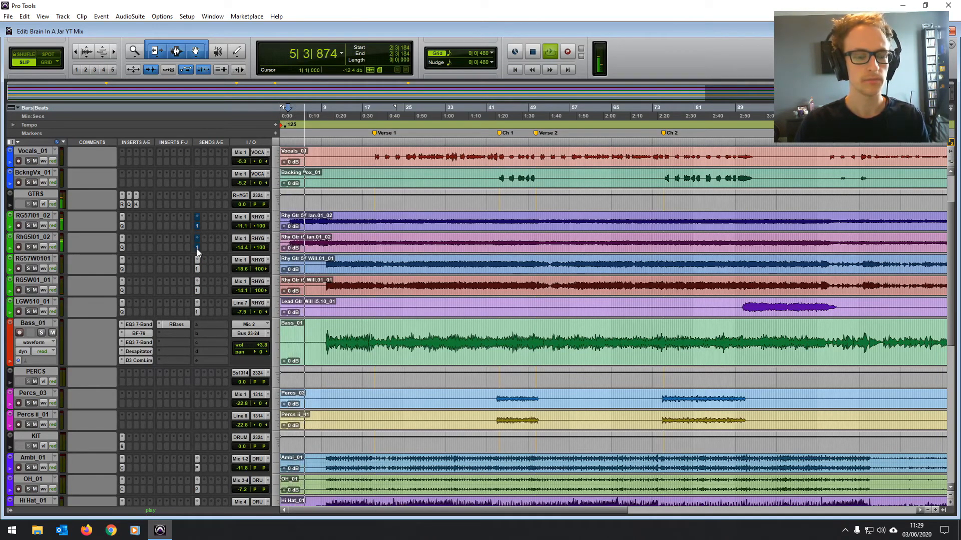
pyautogui.keyDown('ctrl'); pyautogui.click(196, 247); pyautogui.keyUp('ctrl')
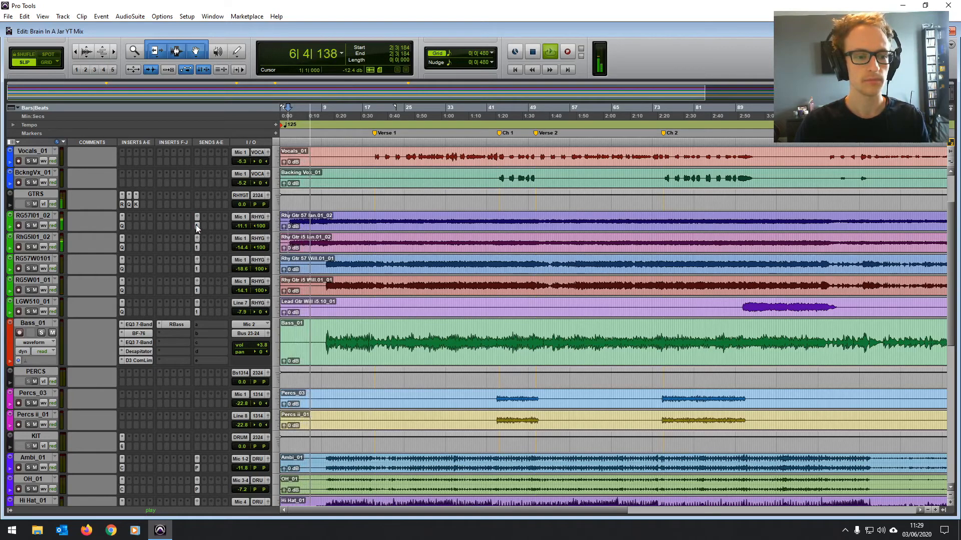
pyautogui.keyDown('ctrl'); pyautogui.click(196, 226); pyautogui.keyUp('ctrl')
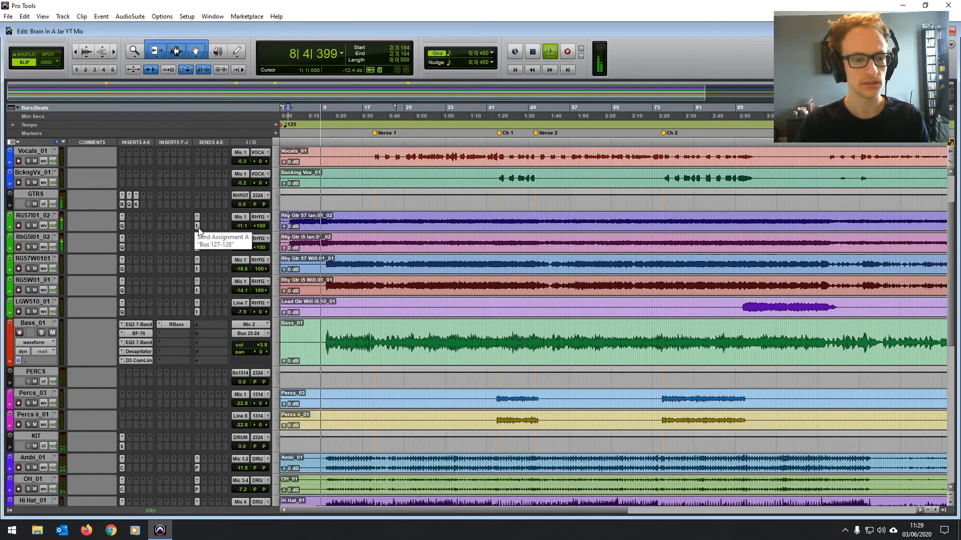
# Step: Play the full mix from bar 8, just before the band enters, to review the guitars with reverb
pyautogui.press('space')
pyautogui.click(319, 224)
pyautogui.press('space')
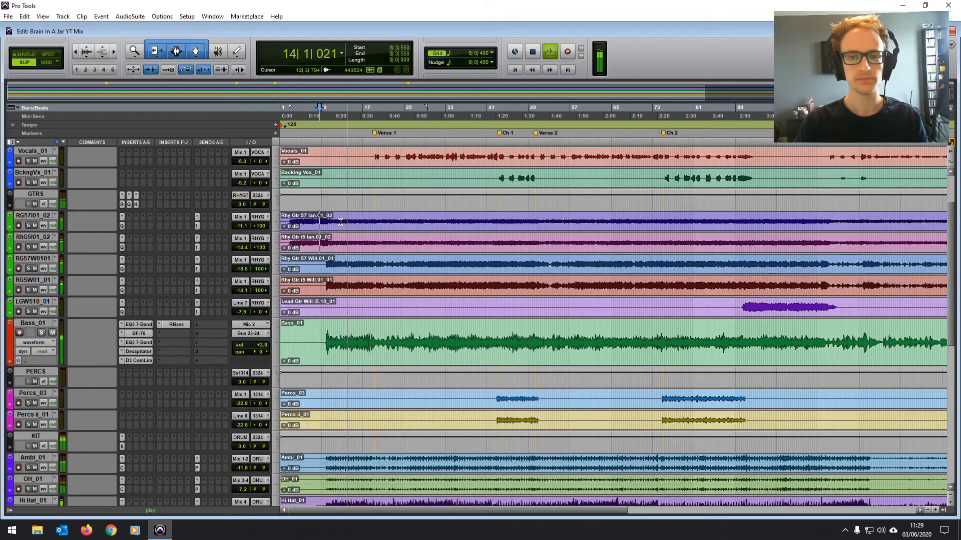
pyautogui.press('space')
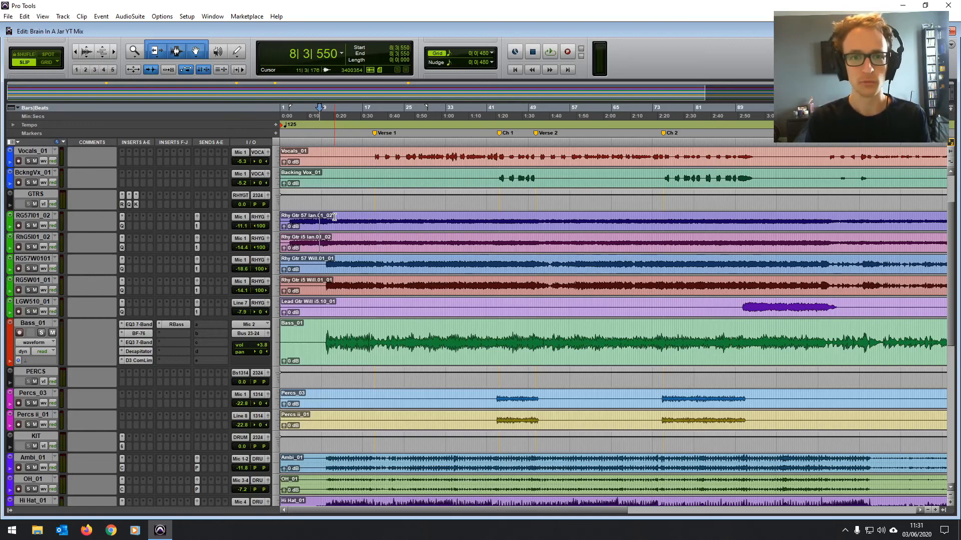
pyautogui.scroll(2, 358, 235)
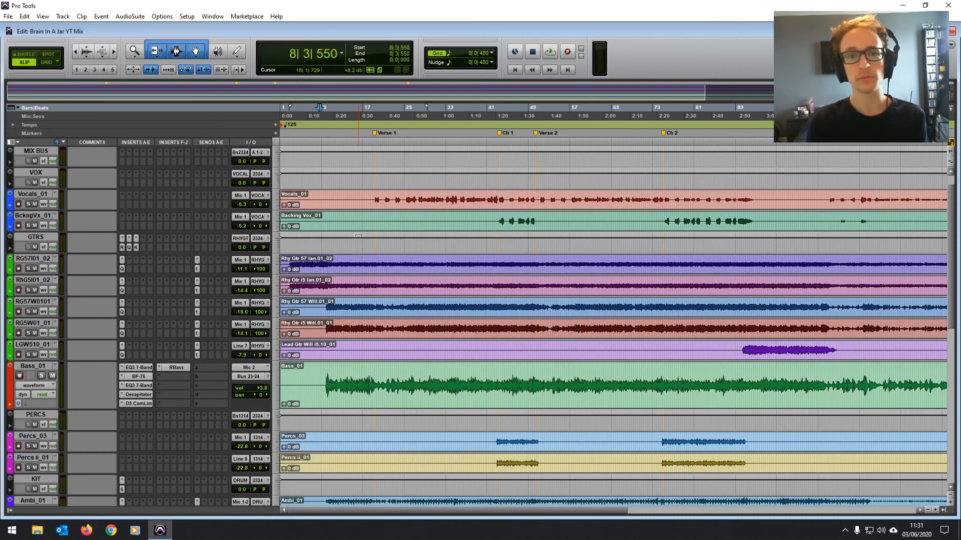